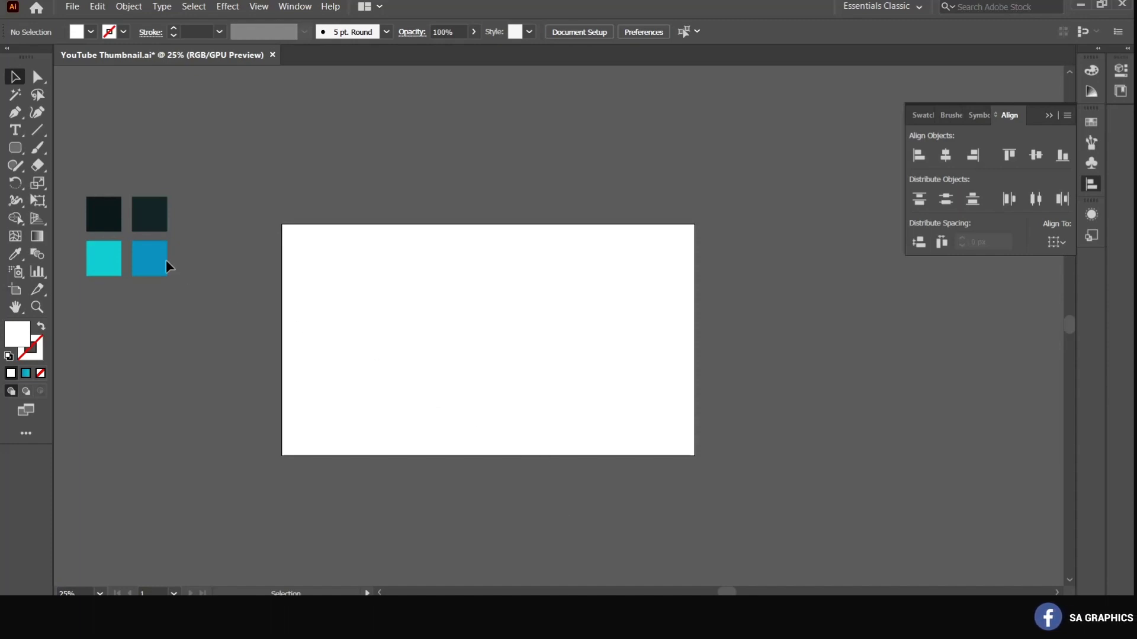
# Move the four colour sample squares closer to the artboard's left edge
pyautogui.hotkey('ctrl', 'a')
pyautogui.moveTo(145, 215); pyautogui.dragTo(233, 238)
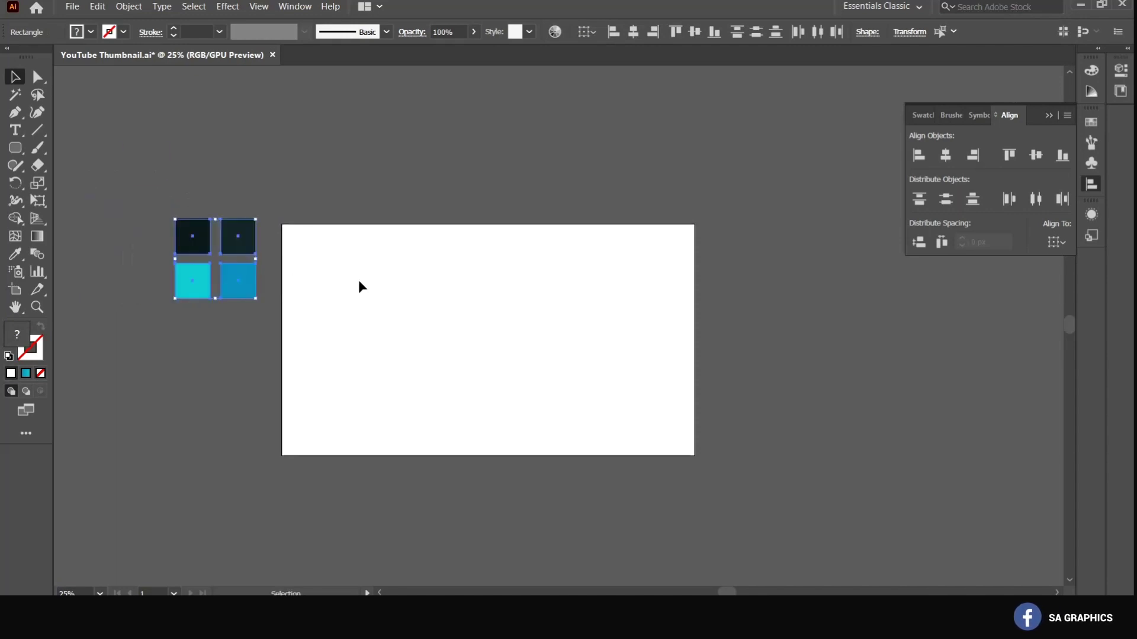
pyautogui.click(271, 330)
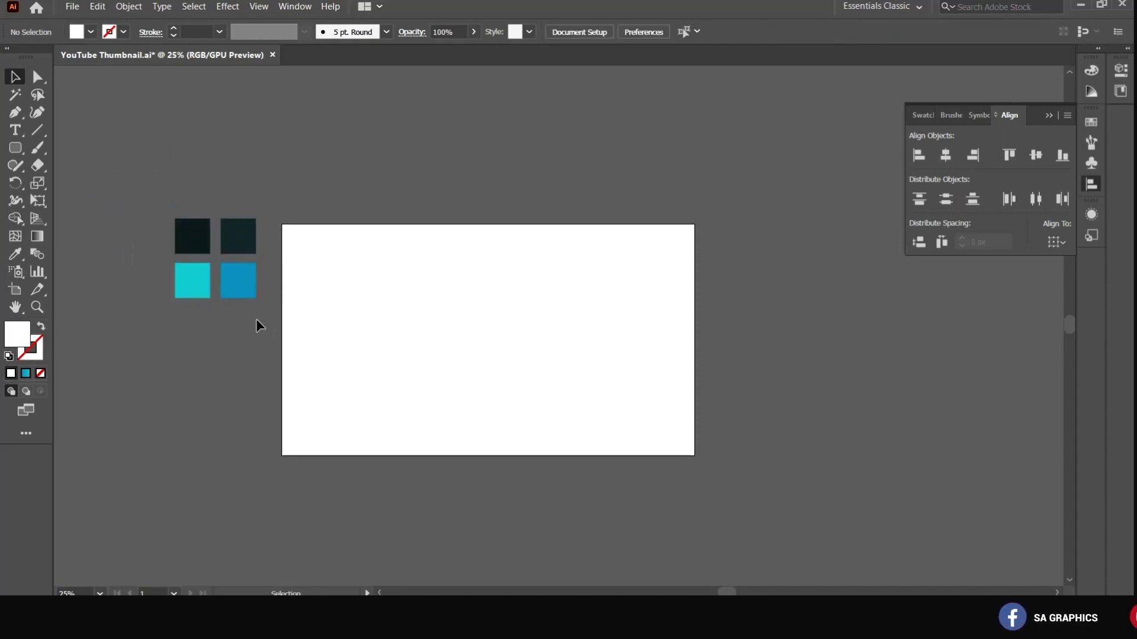
# Draw a background rectangle covering the whole artboard and apply a linear gradient fill to it
pyautogui.moveTo(20, 154); pyautogui.dragTo(47, 148)
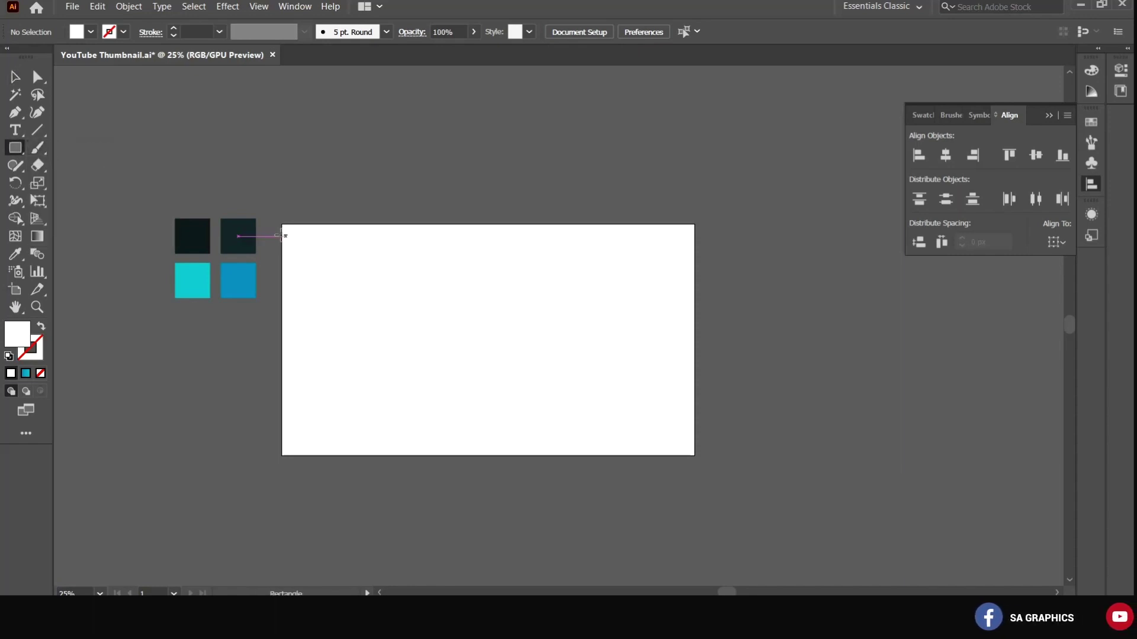
pyautogui.moveTo(282, 225); pyautogui.dragTo(693, 455)
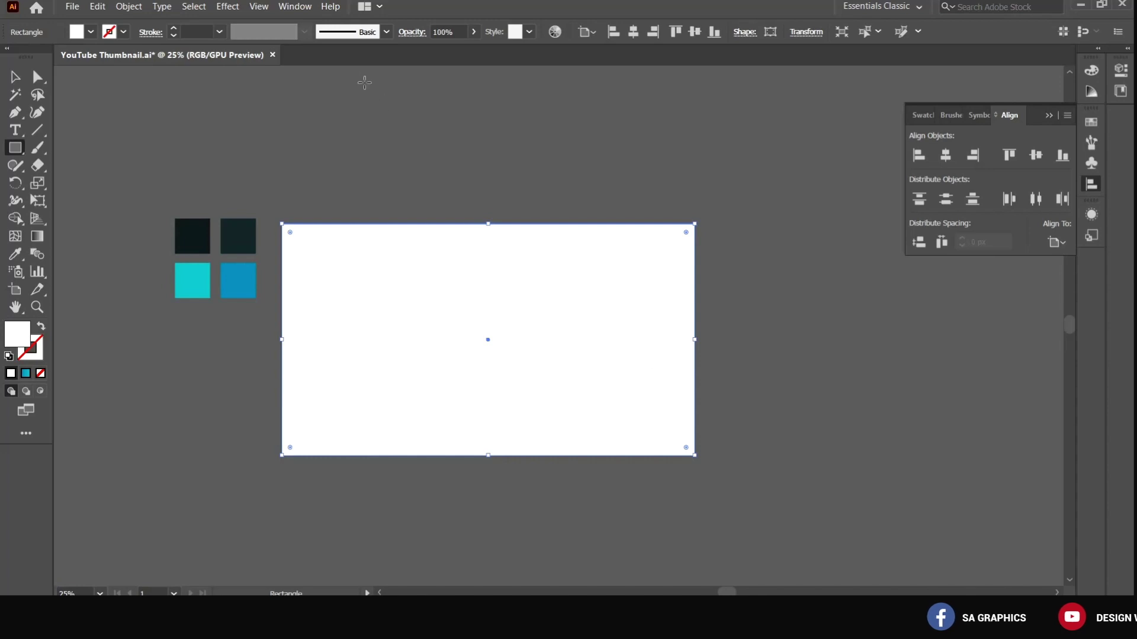
pyautogui.click(294, 7)
pyautogui.click(360, 353)
pyautogui.click(675, 178)
# Set the background's two gradient stops to the colours of the two dark sample squares and lock the rectangle
pyautogui.click(670, 273)
pyautogui.click(673, 301)
pyautogui.click(191, 236)
pyautogui.click(800, 272)
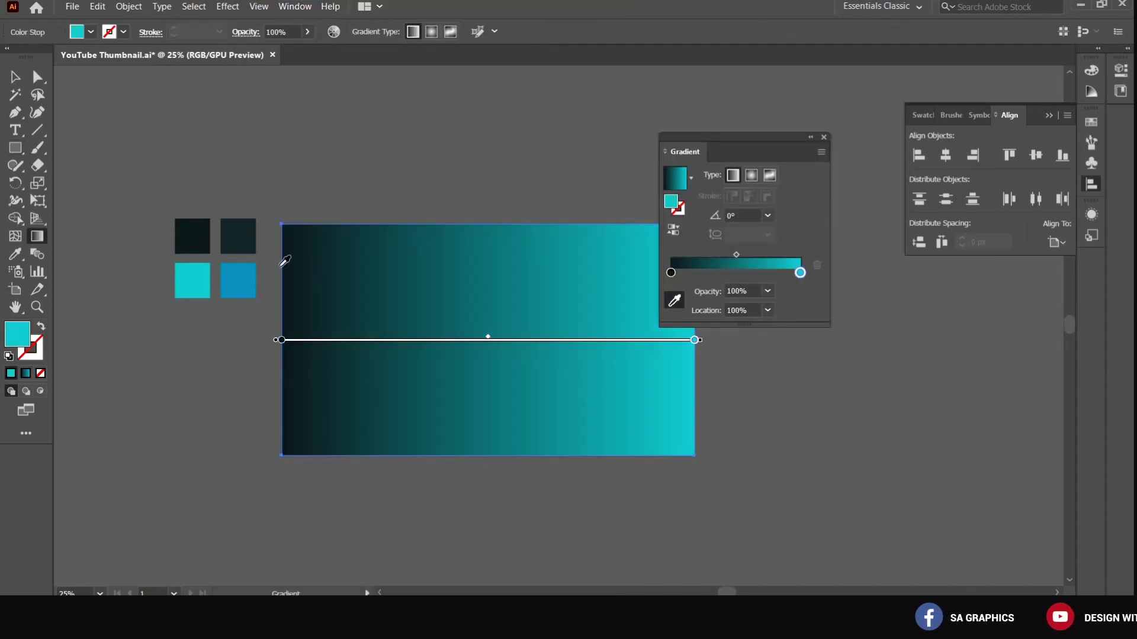
pyautogui.click(238, 235)
pyautogui.press('v')
pyautogui.moveTo(736, 137); pyautogui.dragTo(807, 110)
pyautogui.hotkey('ctrl', '2')
# Draw a full-height rectangle over the left part of the artboard, filled with a gradient from the cyan to the blue sample colour
pyautogui.press('m')
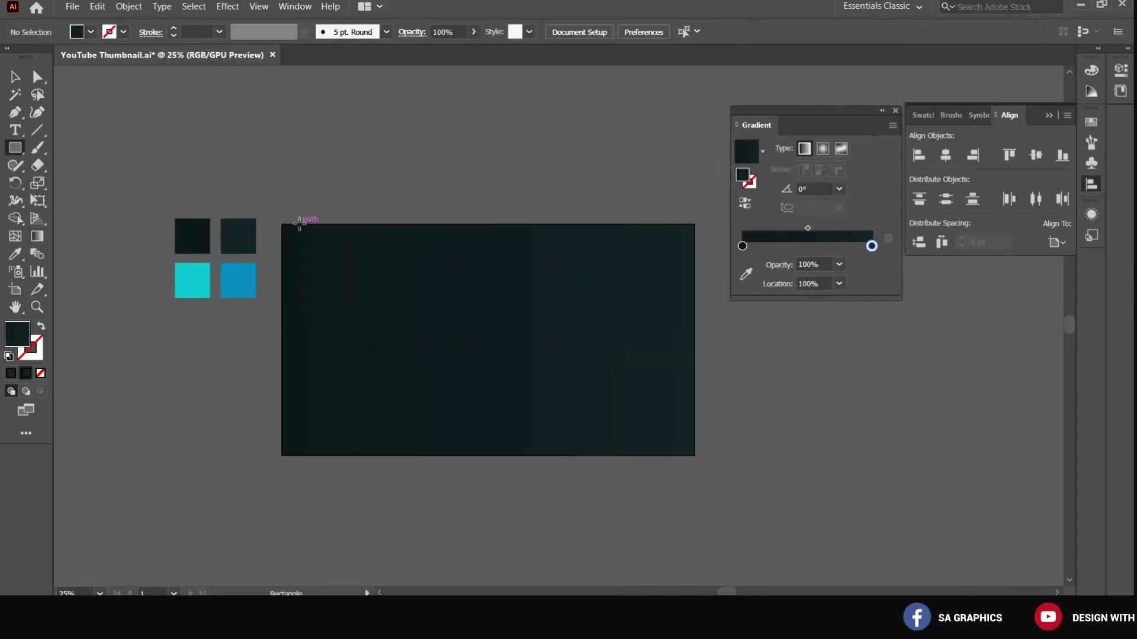
pyautogui.moveTo(306, 223); pyautogui.dragTo(435, 456)
pyautogui.press('v')
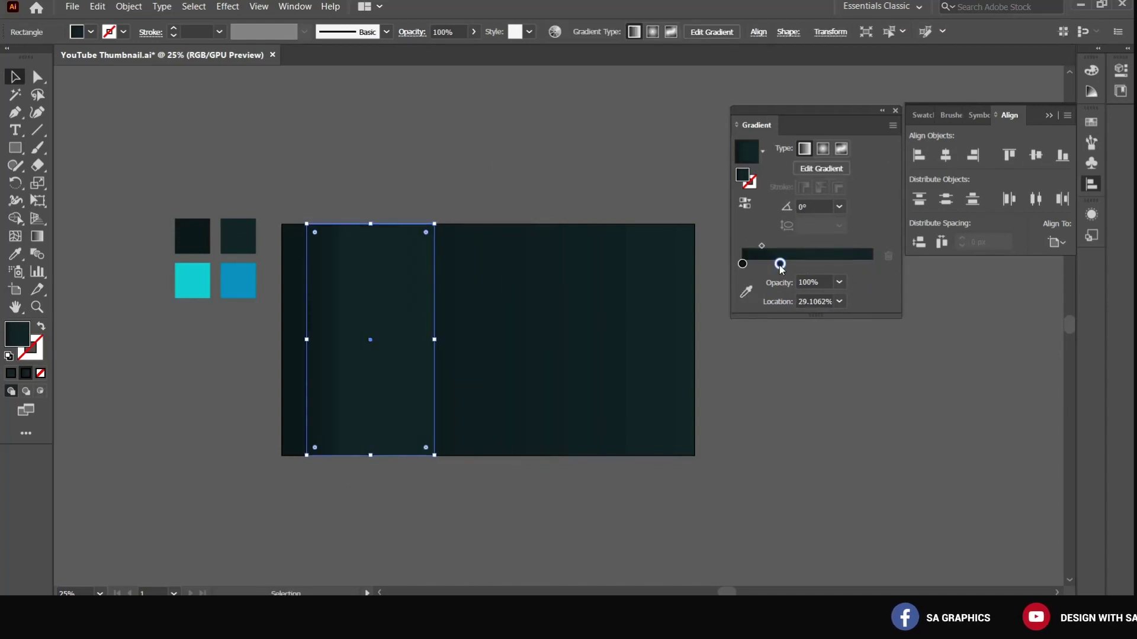
pyautogui.click(743, 264)
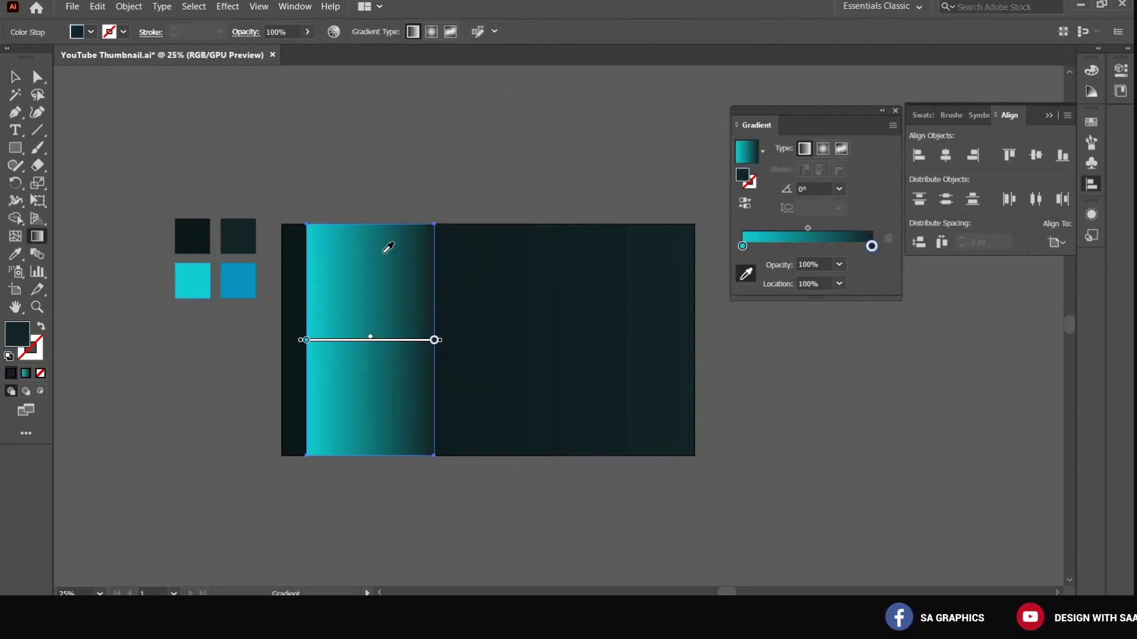
pyautogui.click(438, 479)
pyautogui.click(337, 254)
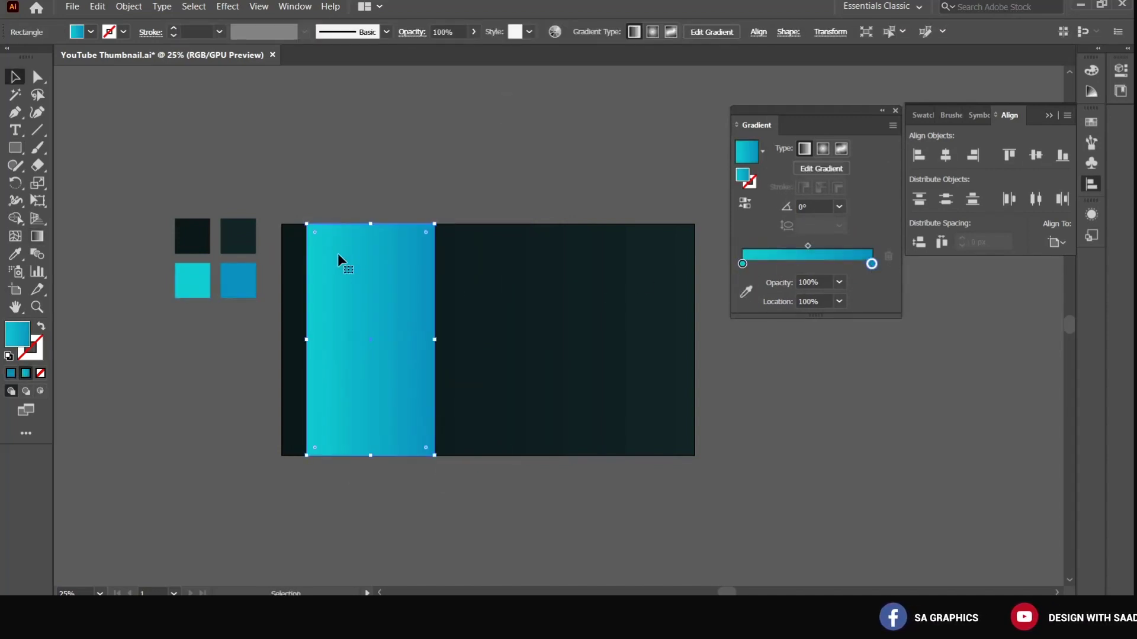
# Reshape the cyan-blue rectangle into a slanted panel by moving its bottom corners right and its top right corner left
pyautogui.press('a')
pyautogui.moveTo(435, 455); pyautogui.dragTo(459, 455)
pyautogui.moveTo(434, 224); pyautogui.dragTo(420, 224)
pyautogui.moveTo(306, 455); pyautogui.dragTo(319, 456)
pyautogui.press('v')
pyautogui.click(415, 474)
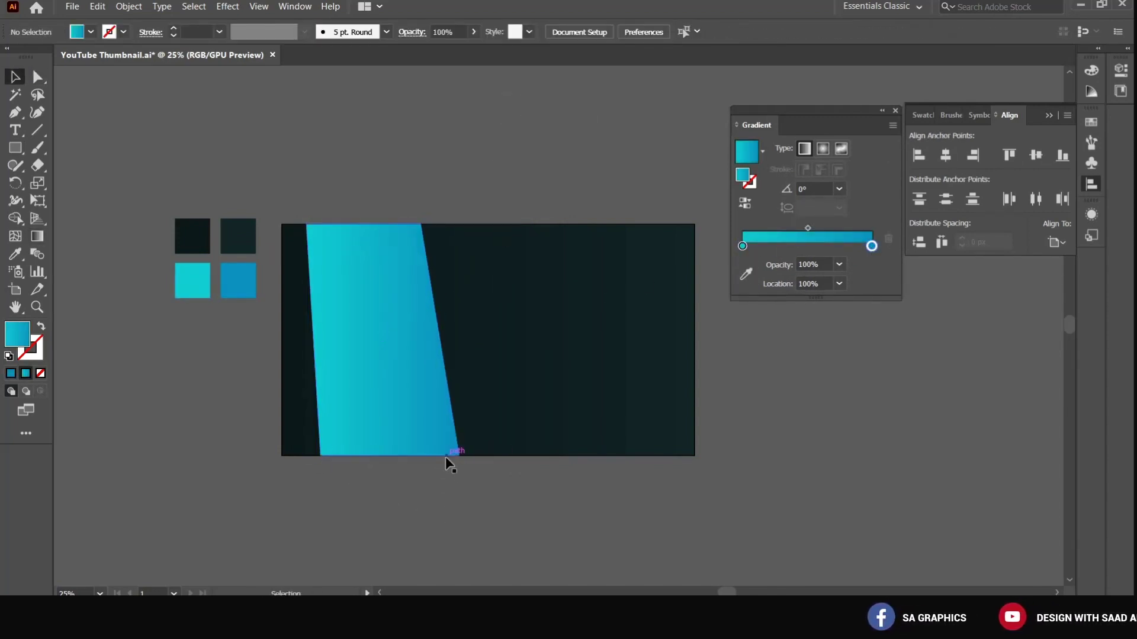
pyautogui.press('a')
pyautogui.moveTo(459, 455); pyautogui.dragTo(475, 456)
pyautogui.press('v')
pyautogui.click(468, 474)
# Duplicate the slanted panel to the right and trim the copy into a thin diagonal stripe with Shape Builder
pyautogui.moveTo(350, 319); pyautogui.dragTo(554, 335)
pyautogui.click(16, 219)
pyautogui.press('v')
pyautogui.click(636, 314)
pyautogui.moveTo(450, 323)
pyautogui.mouseDown()
pyautogui.moveTo(568, 349)
pyautogui.moveTo(401, 331)
pyautogui.mouseUp()
pyautogui.keyDown('ctrl'); pyautogui.click(509, 320); pyautogui.keyUp('ctrl')
pyautogui.keyDown('ctrl'); pyautogui.click(509, 320); pyautogui.keyUp('ctrl')
pyautogui.moveTo(509, 321); pyautogui.dragTo(548, 344)
# Taper the stripe to a point at its top and place it along the slanted panel's right edge
pyautogui.press('a')
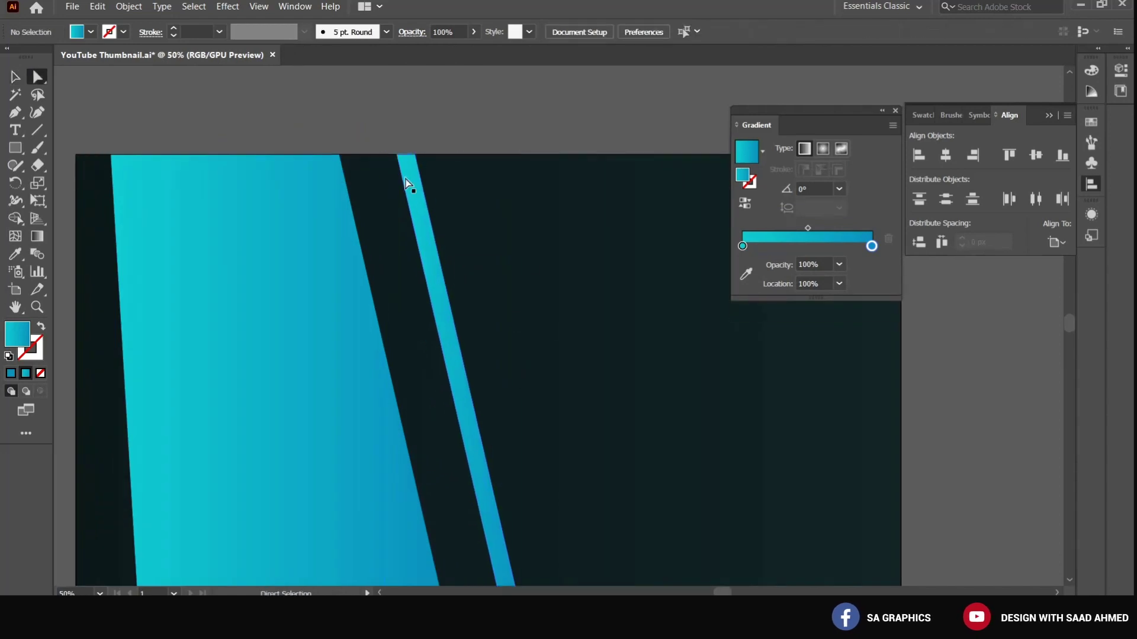
pyautogui.keyDown('ctrl'); pyautogui.click(406, 179); pyautogui.keyUp('ctrl')
pyautogui.moveTo(416, 191); pyautogui.dragTo(441, 190)
pyautogui.scroll(-2, 439, 172)
pyautogui.press('v')
pyautogui.click(540, 396)
pyautogui.moveTo(485, 389); pyautogui.dragTo(384, 388)
pyautogui.scroll(1, 435, 322)
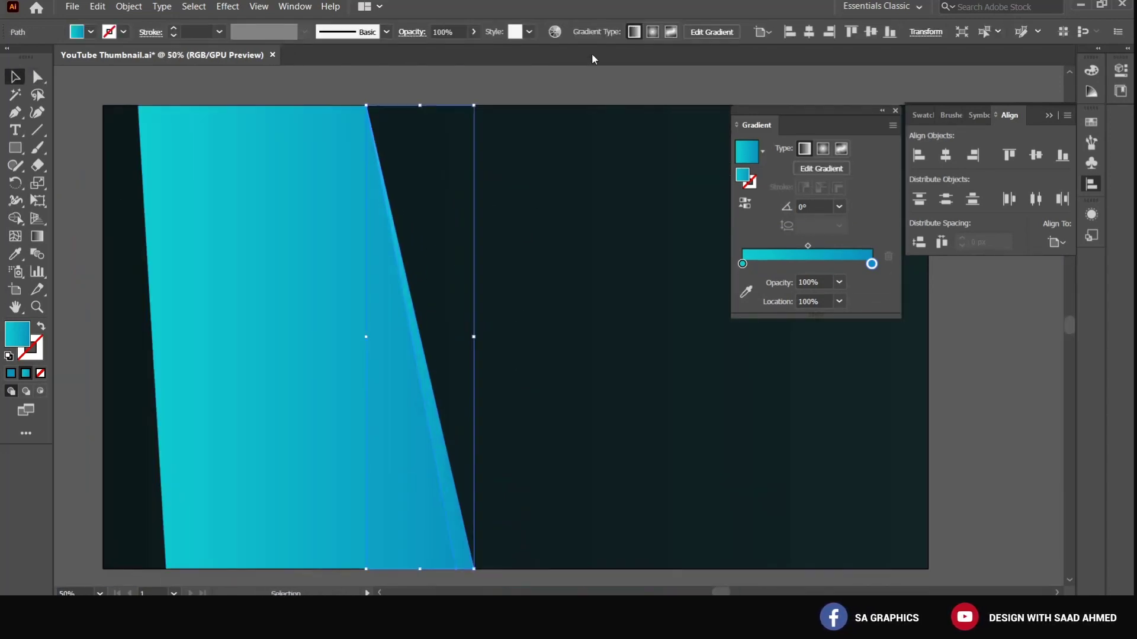
# Change the edge stripe's blending mode and set its opacity to 60%
pyautogui.click(411, 32)
pyautogui.click(293, 58)
pyautogui.click(296, 161)
pyautogui.click(438, 31)
pyautogui.write('60')
pyautogui.click(510, 111)
pyautogui.scroll(-1, 586, 300)
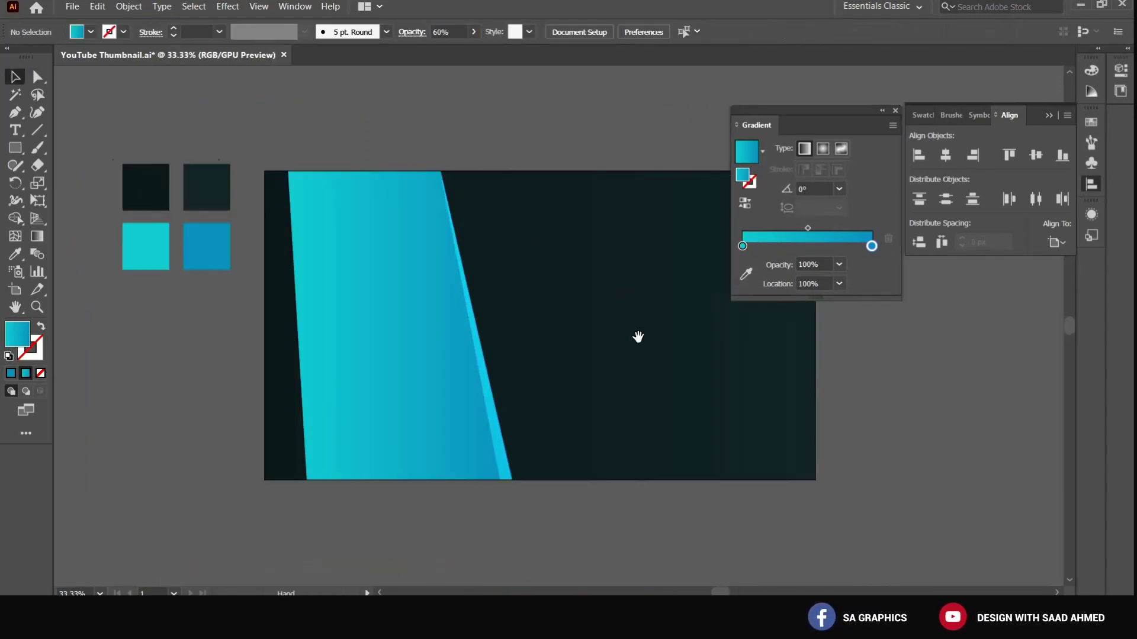
pyautogui.moveTo(637, 338); pyautogui.dragTo(577, 341)
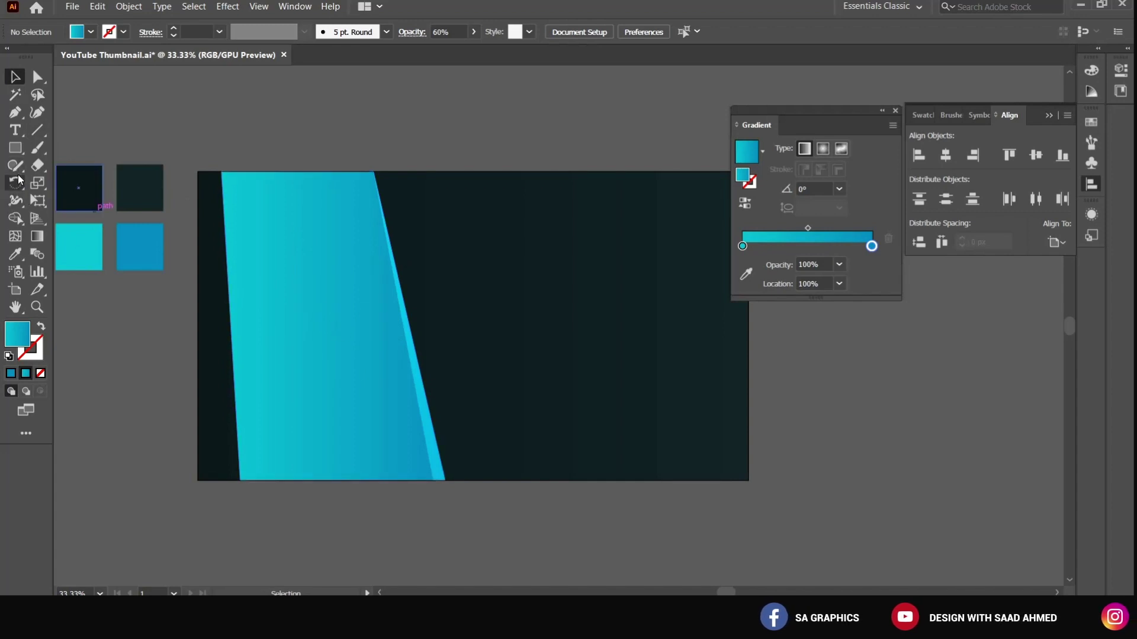
# Draw a large circle on the dark area with a white 1 pt stroke and no fill
pyautogui.click(15, 148)
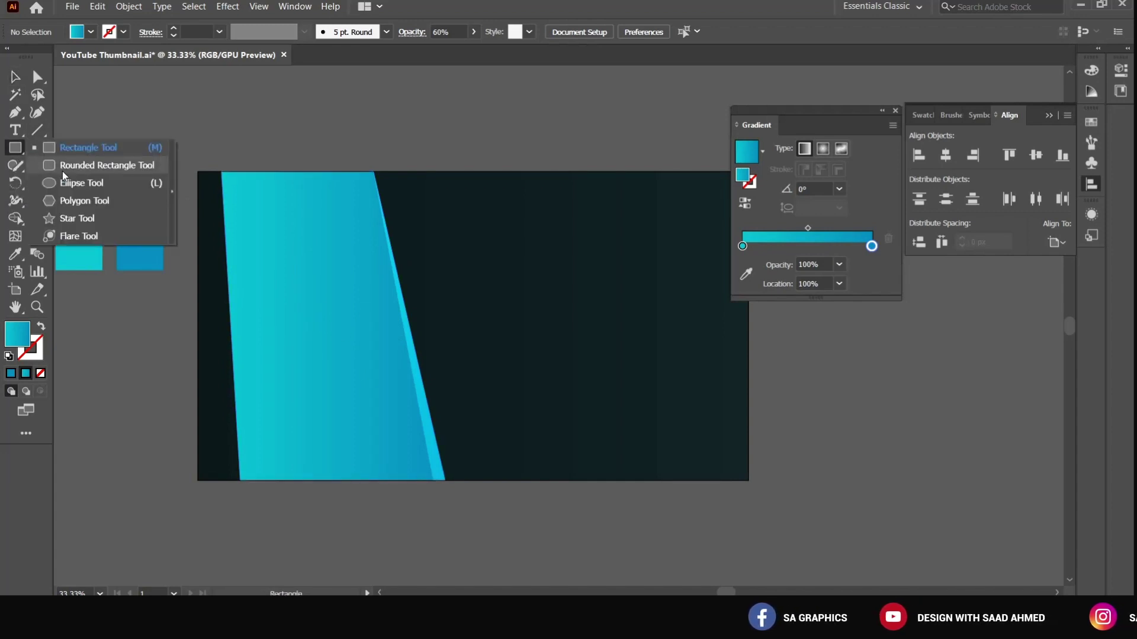
pyautogui.click(81, 183)
pyautogui.moveTo(563, 315)
pyautogui.mouseDown()
pyautogui.moveTo(658, 441)
pyautogui.moveTo(648, 427)
pyautogui.mouseUp()
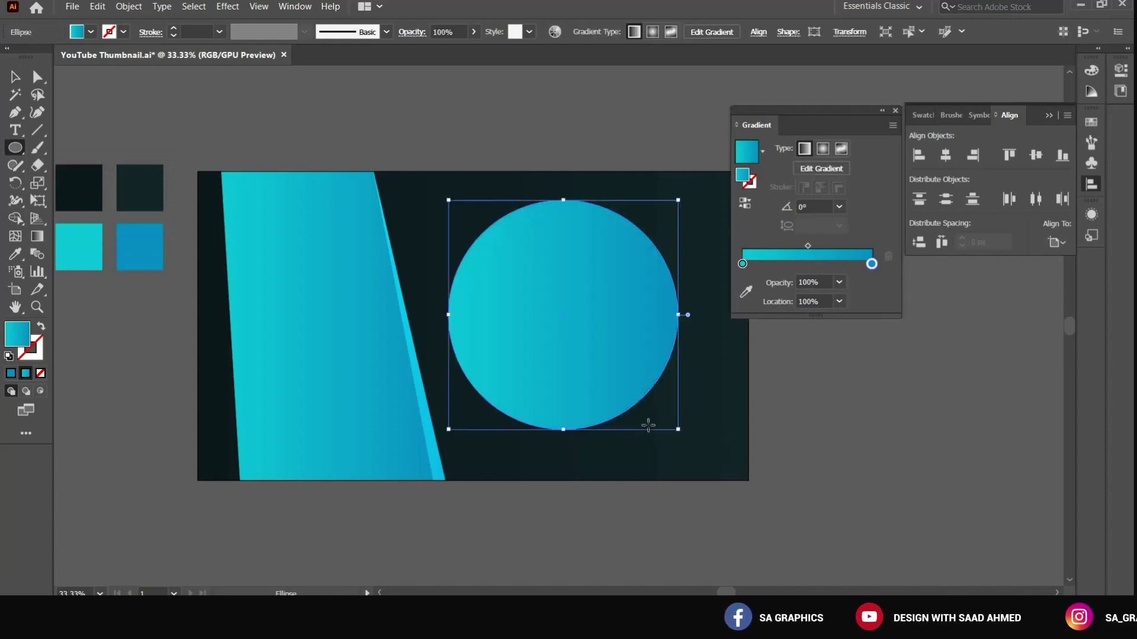
pyautogui.click(123, 32)
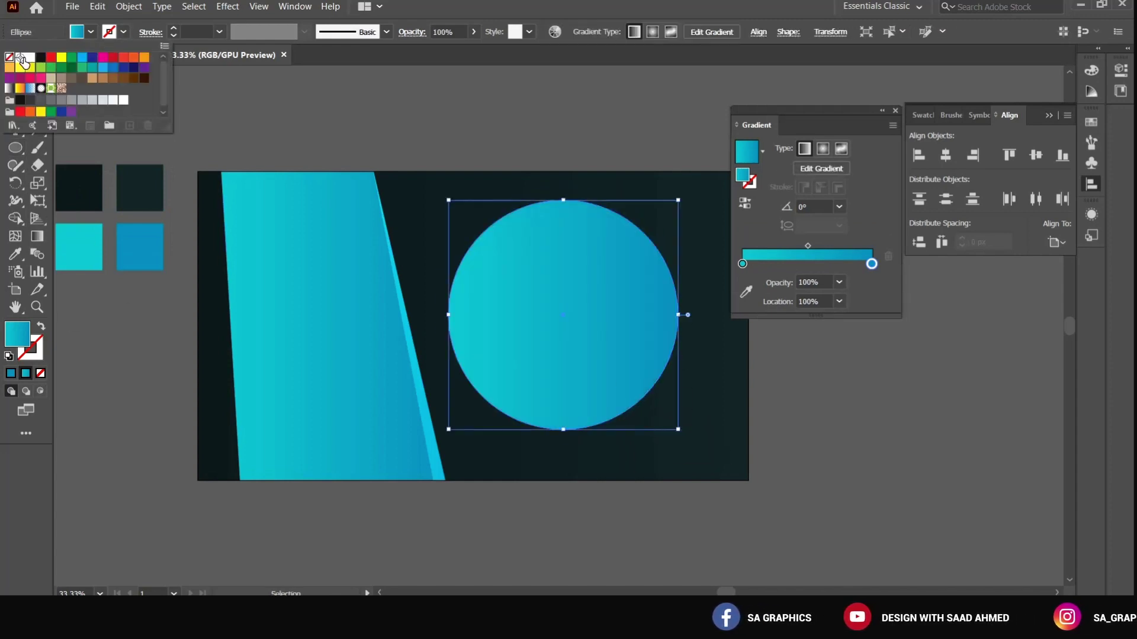
pyautogui.click(30, 58)
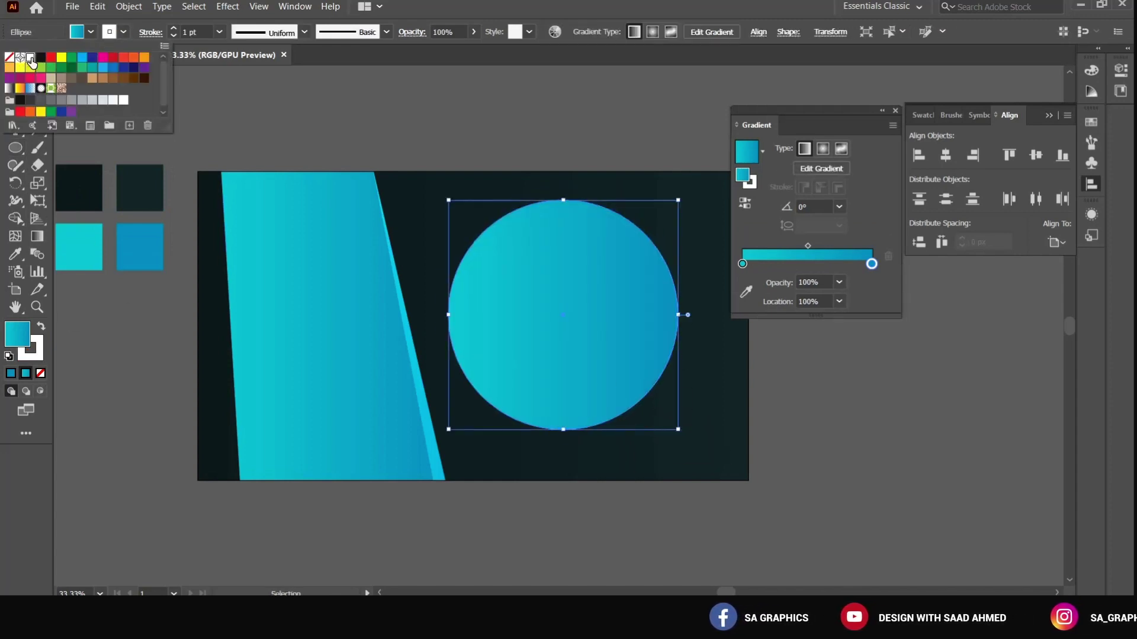
pyautogui.click(40, 373)
pyautogui.click(604, 218)
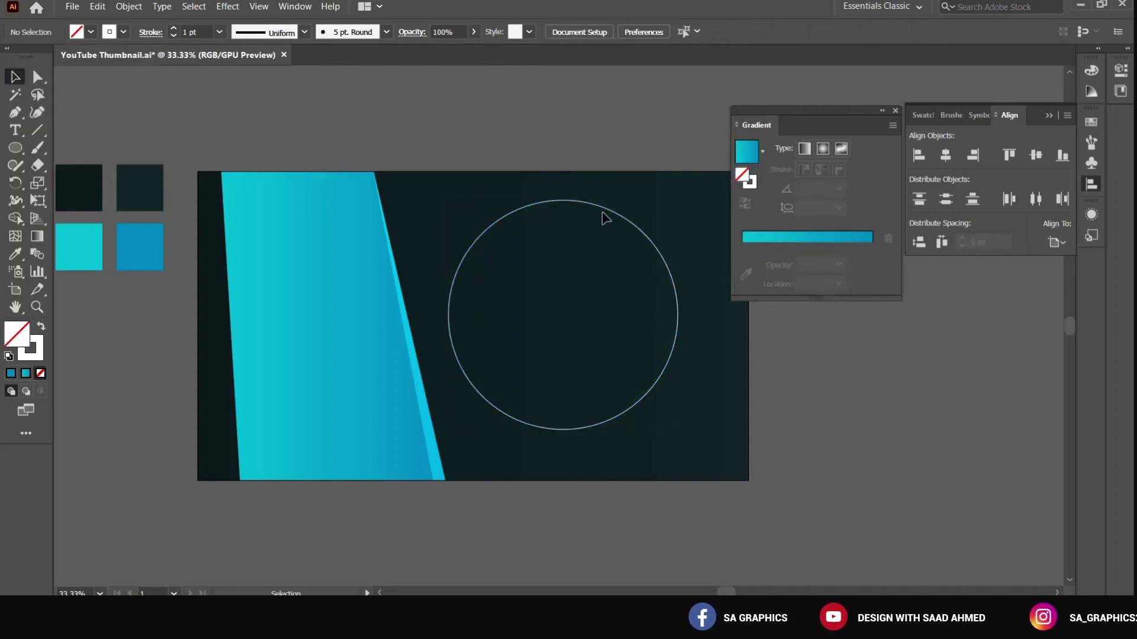
# Move the circle onto the cyan-blue panel and scale it down to fit the panel's width
pyautogui.moveTo(609, 208); pyautogui.dragTo(334, 260)
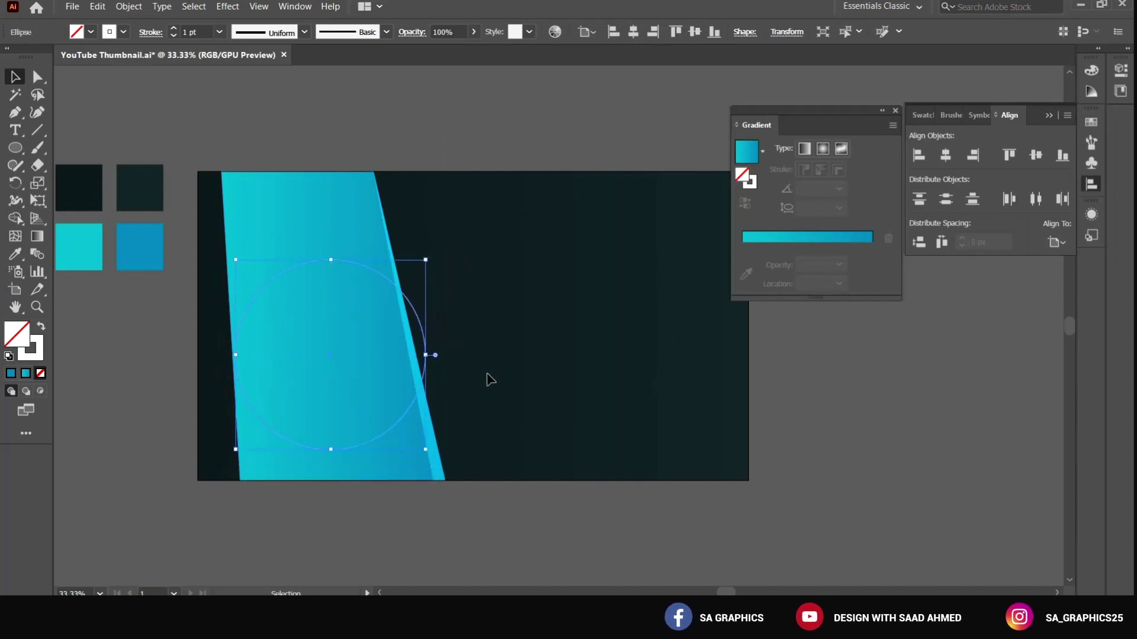
pyautogui.moveTo(425, 356); pyautogui.dragTo(405, 355)
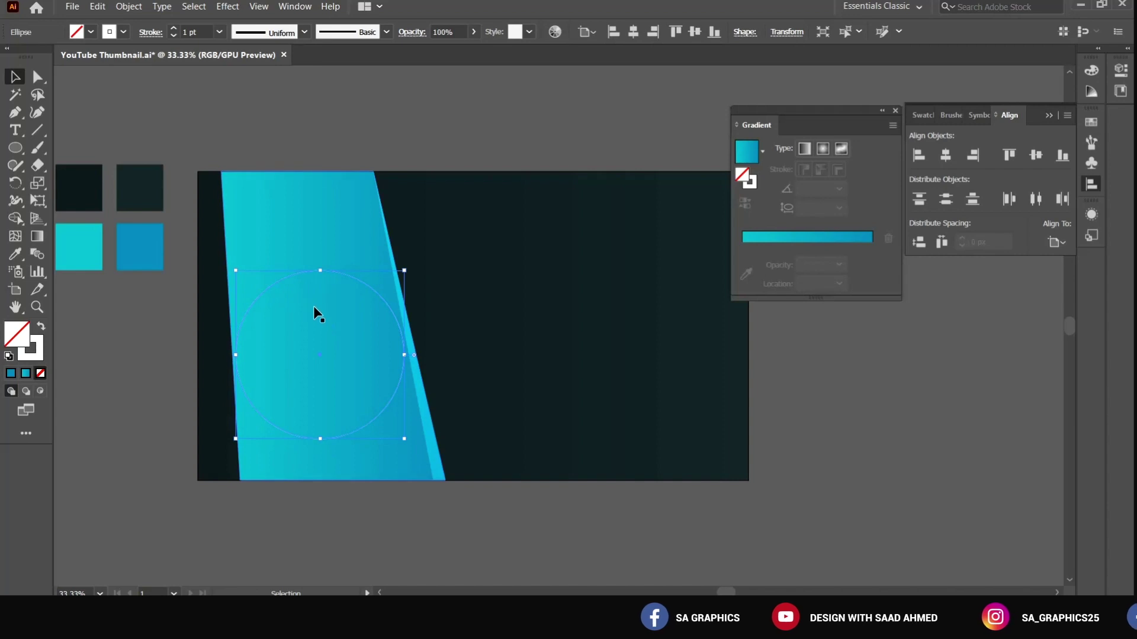
pyautogui.moveTo(343, 275); pyautogui.dragTo(341, 242)
pyautogui.click(325, 204)
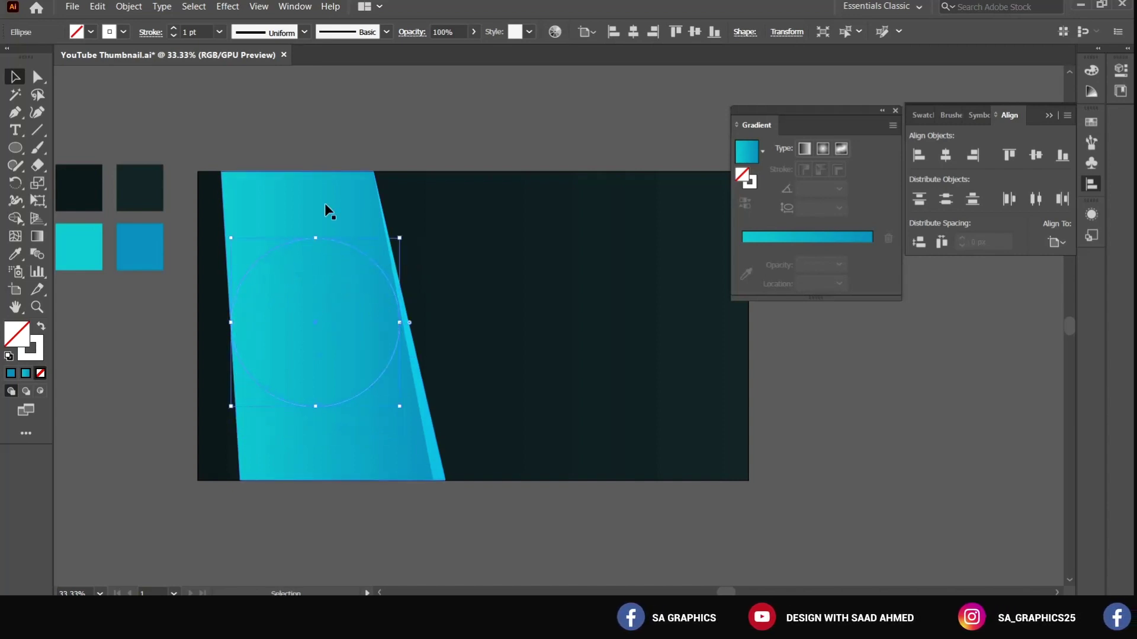
# Widen the cyan-blue panel together with its edge stripe toward the artboard's left edge
pyautogui.moveTo(221, 326); pyautogui.dragTo(216, 326)
pyautogui.hotkey('ctrl', 'z')
pyautogui.moveTo(460, 401); pyautogui.dragTo(389, 455)
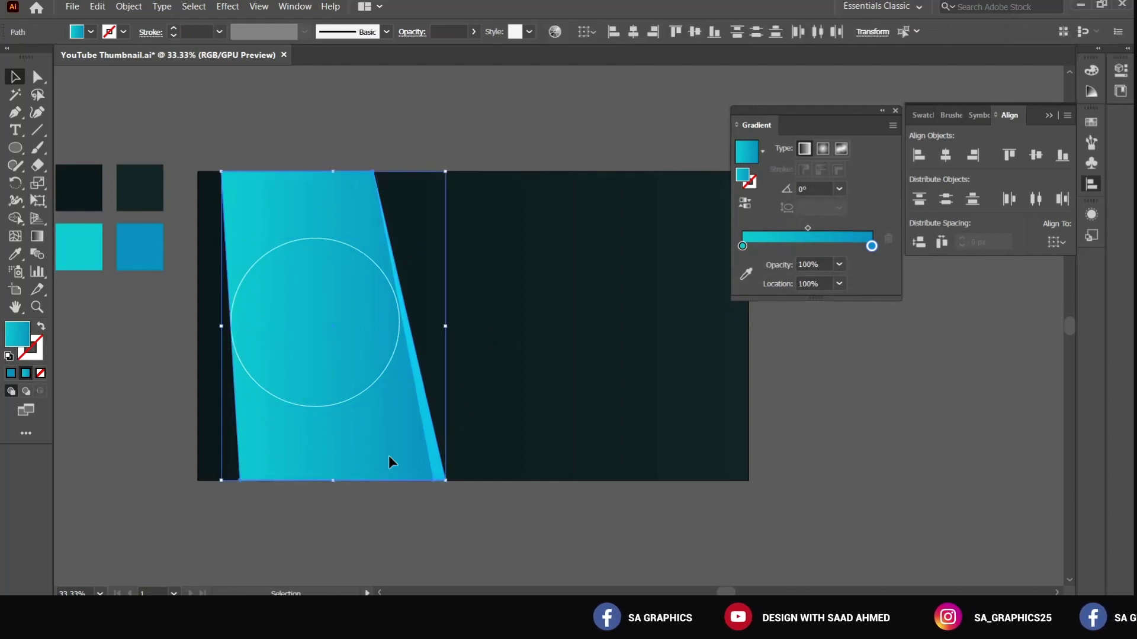
pyautogui.press('v')
pyautogui.moveTo(221, 326); pyautogui.dragTo(204, 328)
pyautogui.click(510, 338)
pyautogui.hotkey('ctrl', '=')
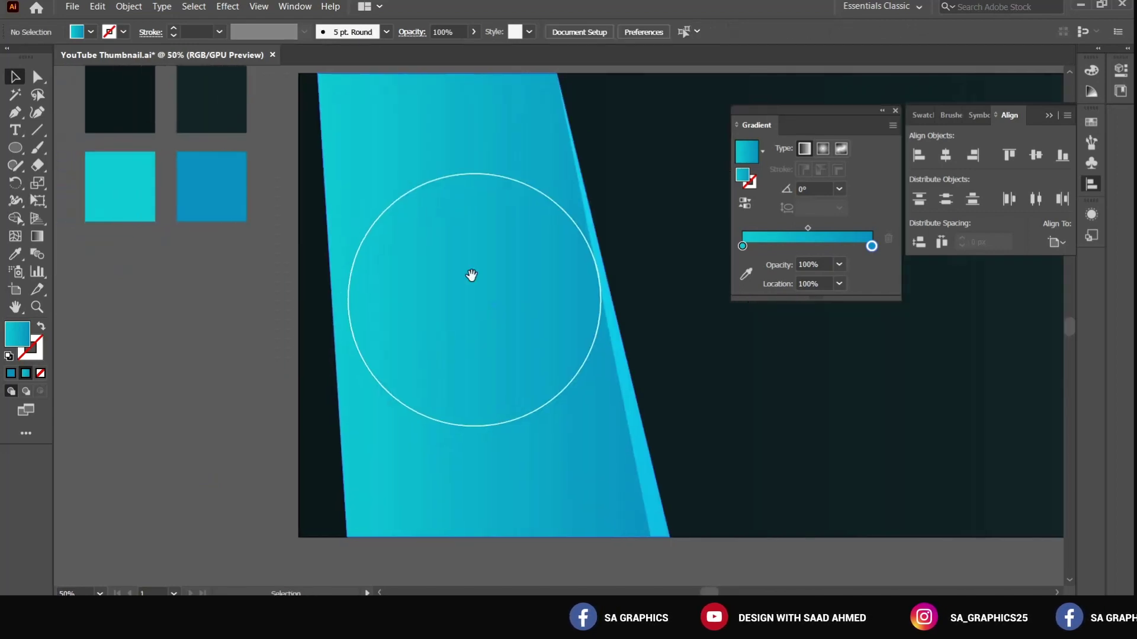
# Shift the circle slightly left on the panel and create a small concentric copy at its centre
pyautogui.moveTo(519, 183); pyautogui.dragTo(509, 181)
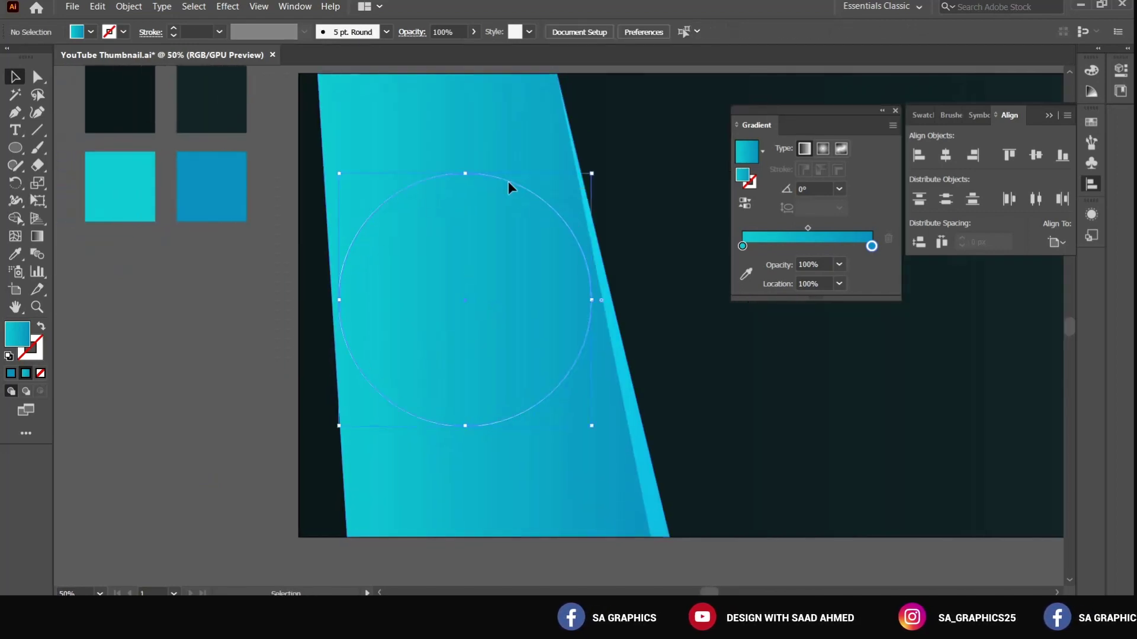
pyautogui.press('a')
pyautogui.press('v')
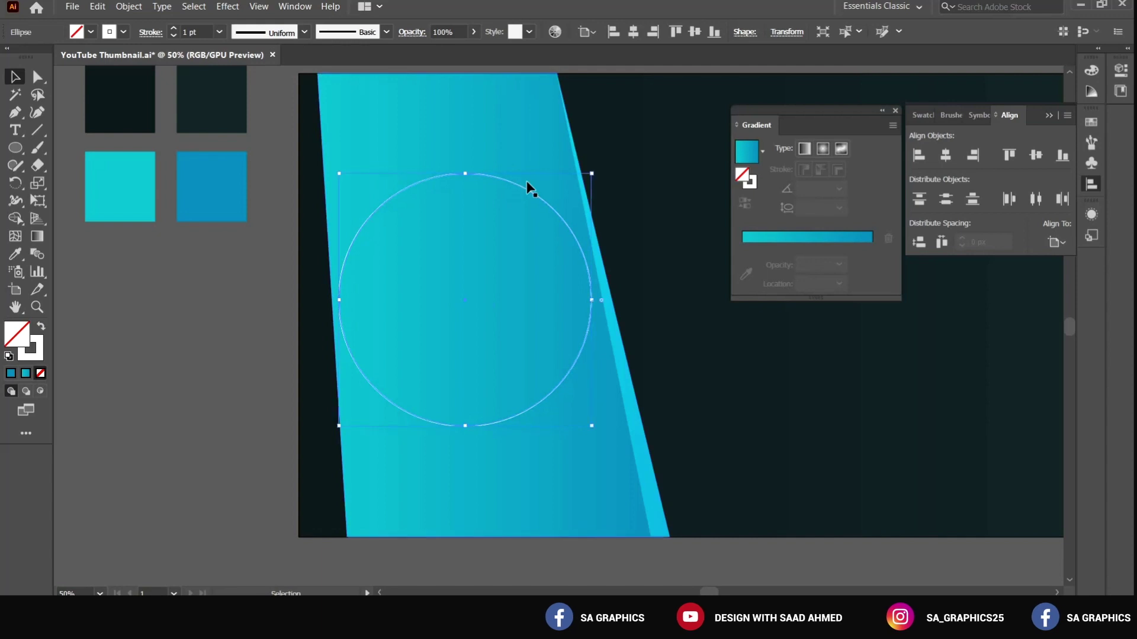
pyautogui.moveTo(463, 174); pyautogui.dragTo(465, 290)
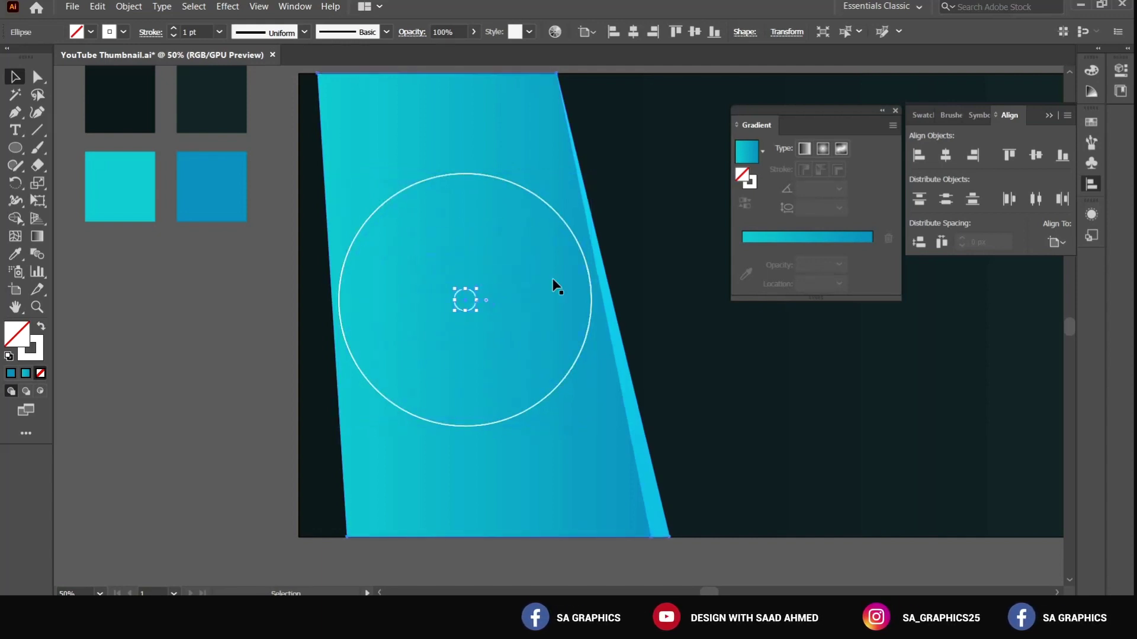
# Lock the cyan-blue panel and its edge stripe
pyautogui.moveTo(500, 331); pyautogui.dragTo(432, 279)
pyautogui.hotkey('ctrl', 'z')
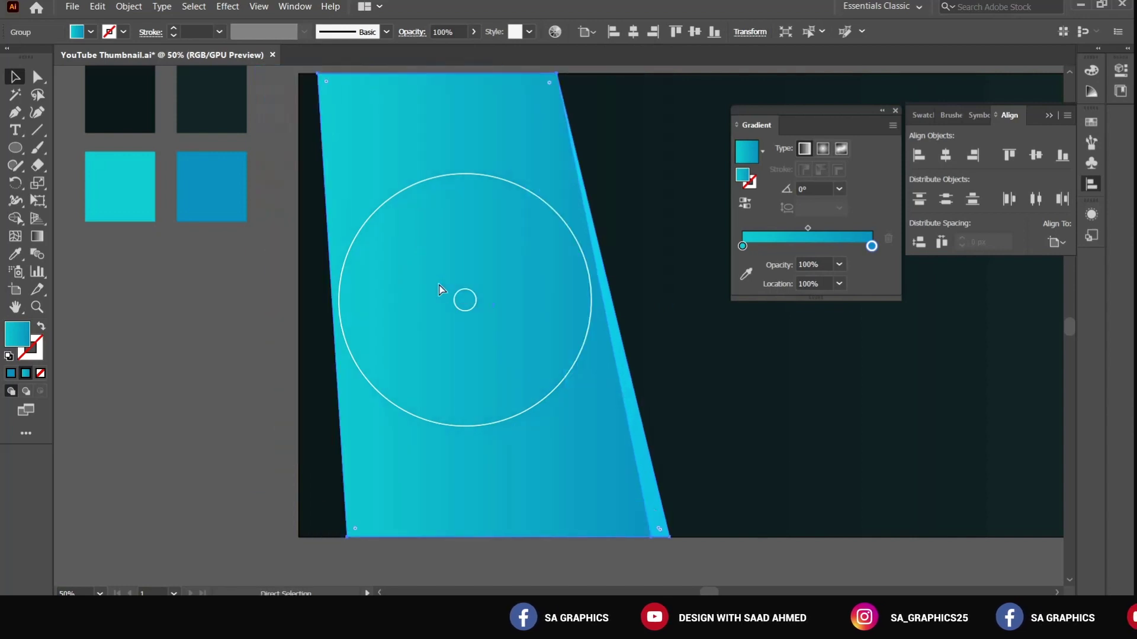
pyautogui.hotkey('ctrl', '2')
# Set the small centre circle's stroke weight to 6 pt
pyautogui.moveTo(489, 333); pyautogui.dragTo(364, 210)
pyautogui.click(474, 298)
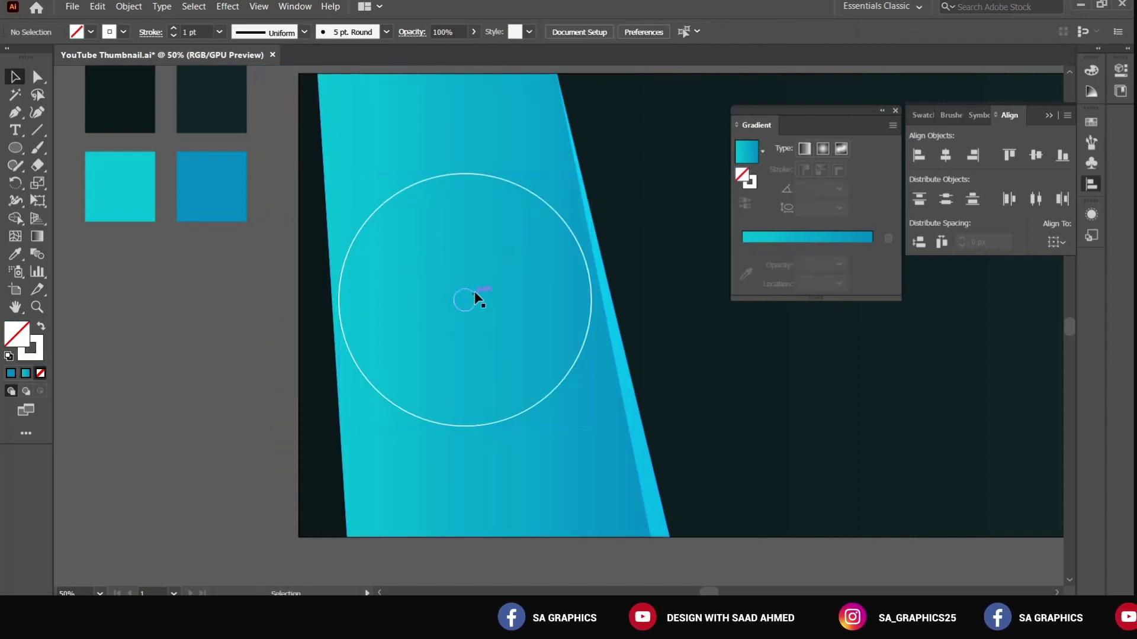
pyautogui.click(174, 29)
pyautogui.click(174, 29)
pyautogui.click(175, 29)
pyautogui.click(174, 29)
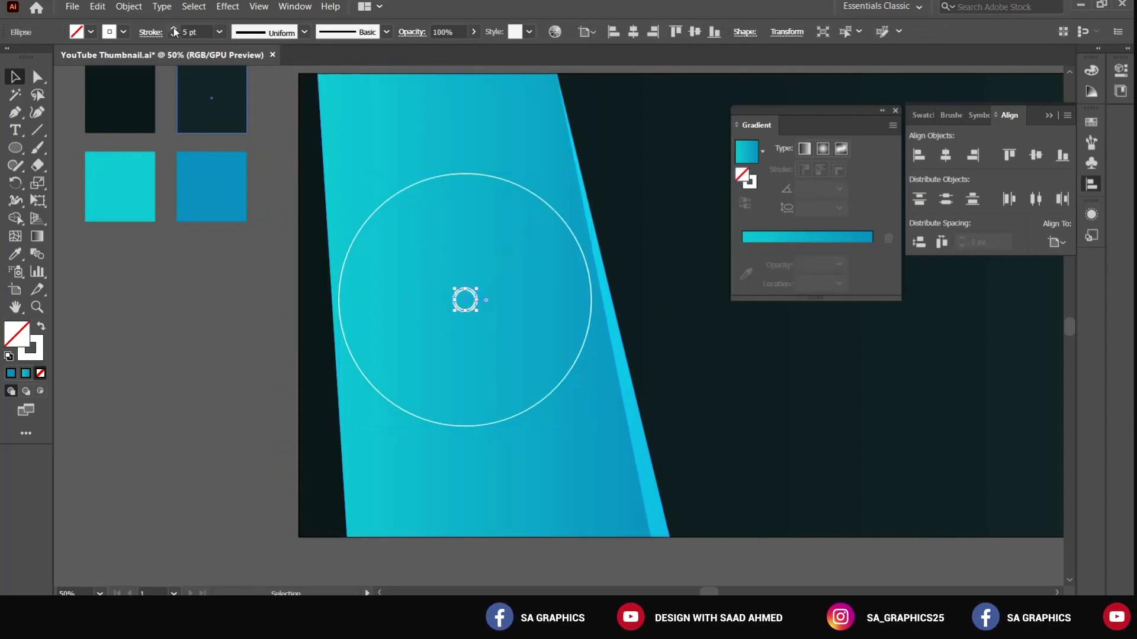
pyautogui.hotkey('ctrl', 'shift', 'a')
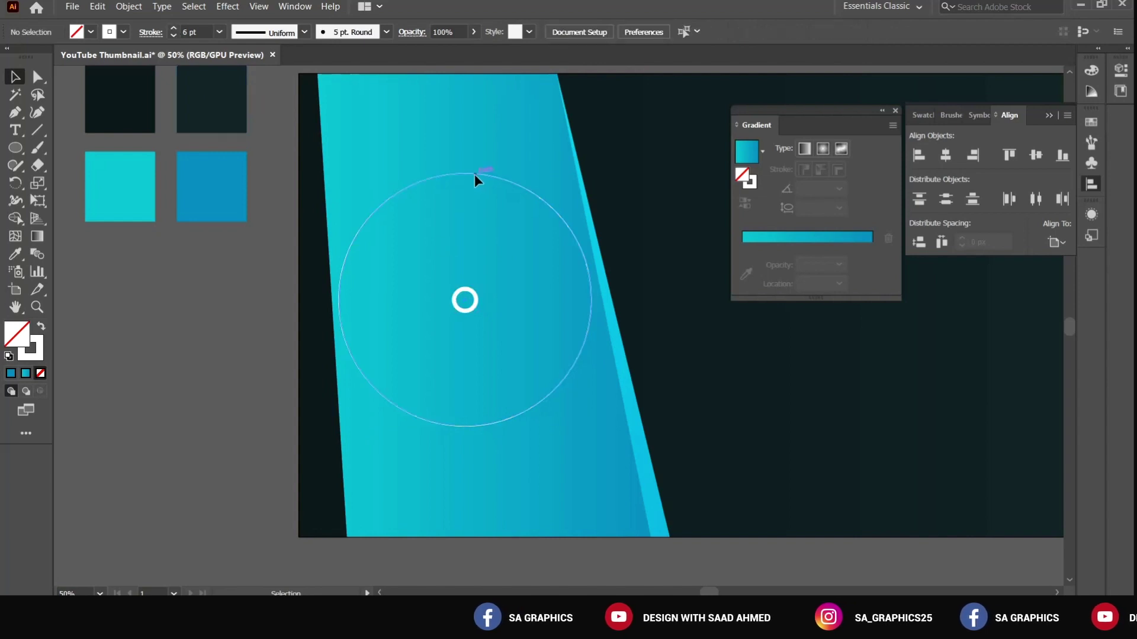
# Give both circles a dashed stroke with 0 pt dashes, round caps and round joins
pyautogui.click(474, 174)
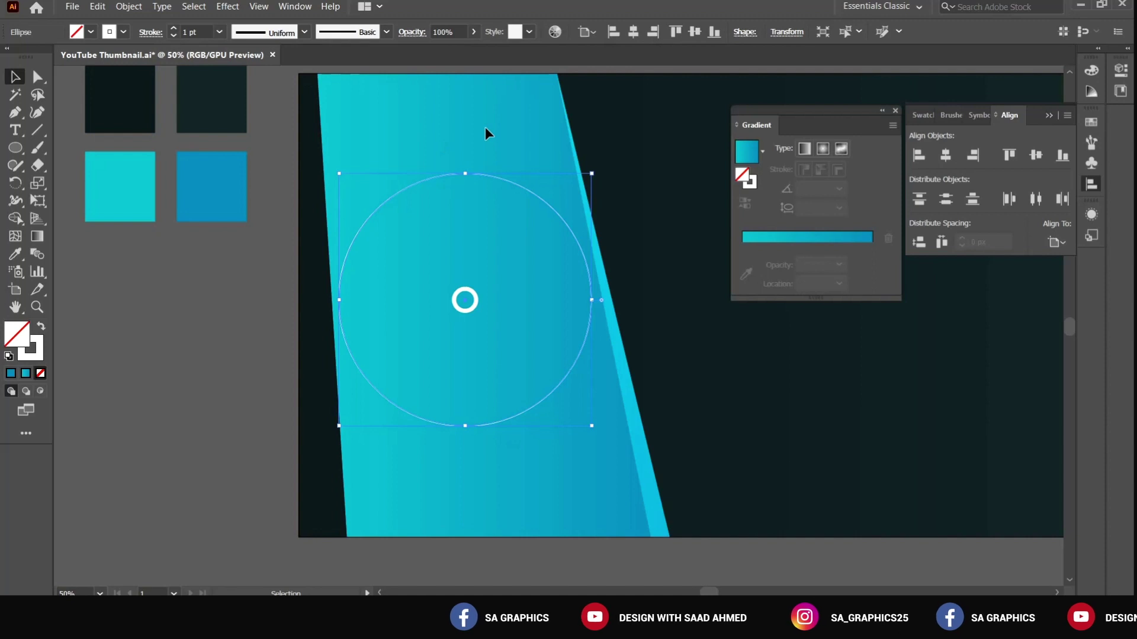
pyautogui.hotkey('ctrl', 'shift', 'a')
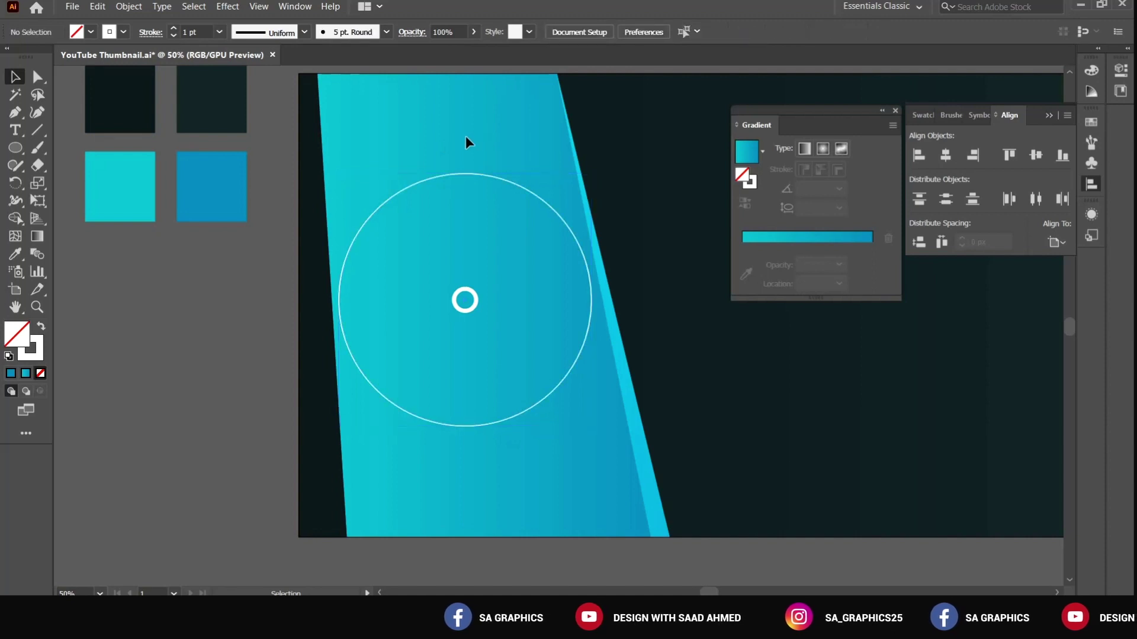
pyautogui.click(504, 331)
pyautogui.click(295, 6)
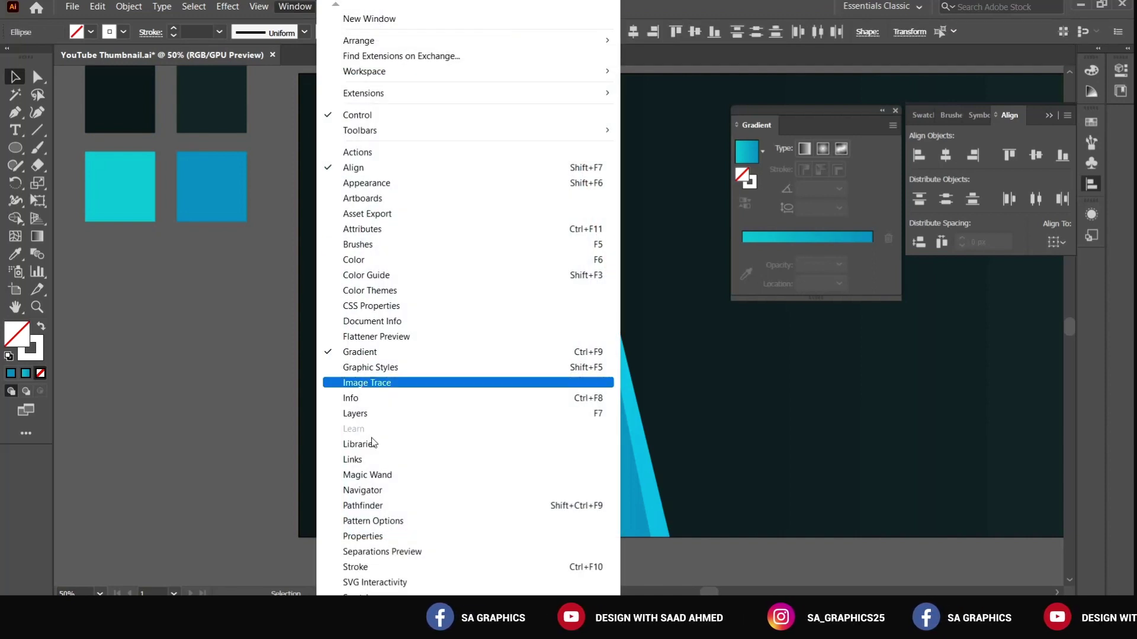
pyautogui.click(358, 567)
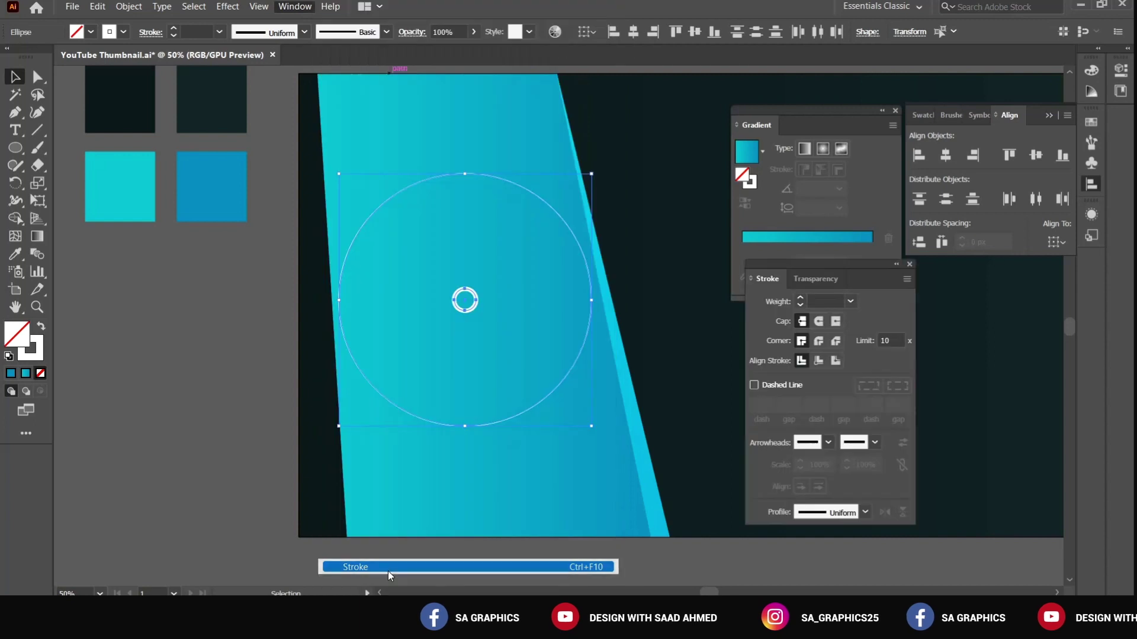
pyautogui.click(786, 385)
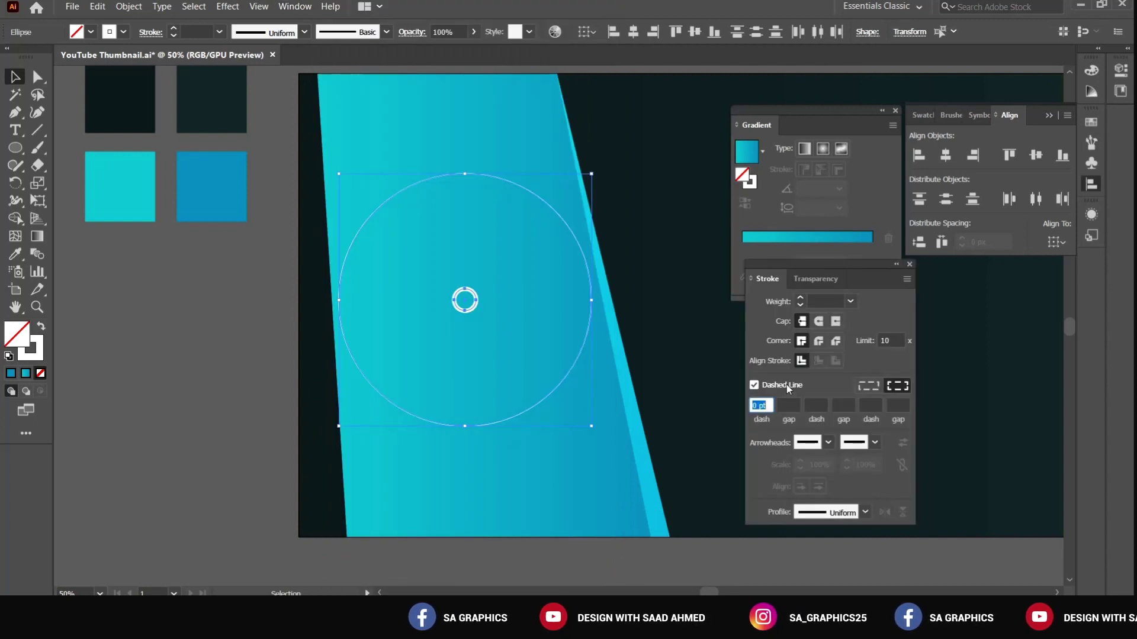
pyautogui.click(819, 341)
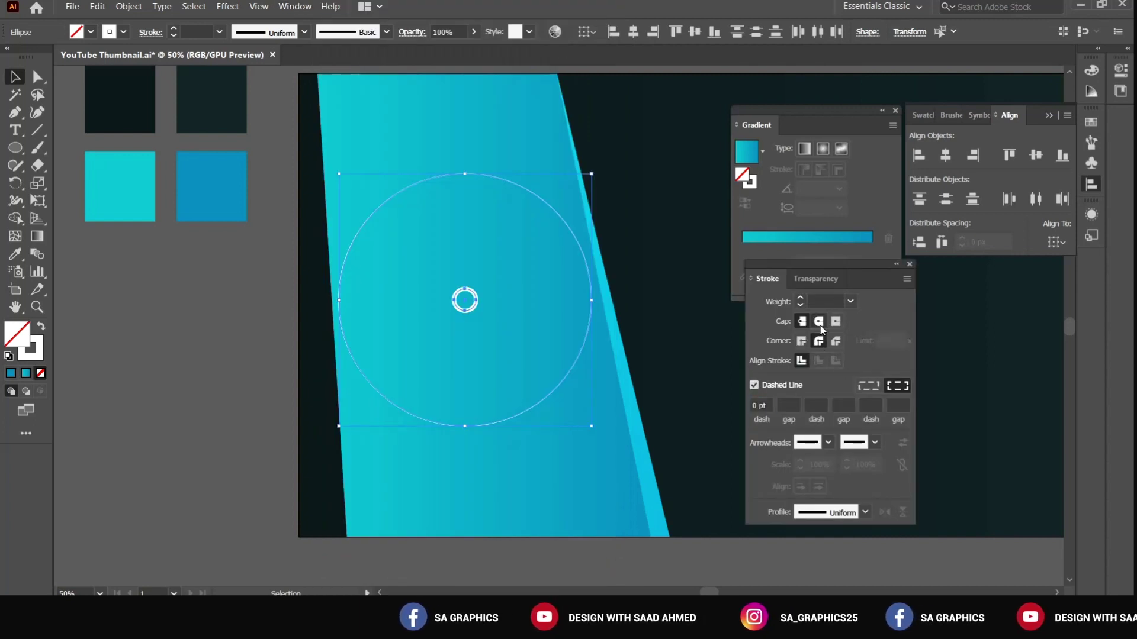
# Set the large circle's dash gap to 2 pt
pyautogui.click(657, 272)
pyautogui.click(568, 234)
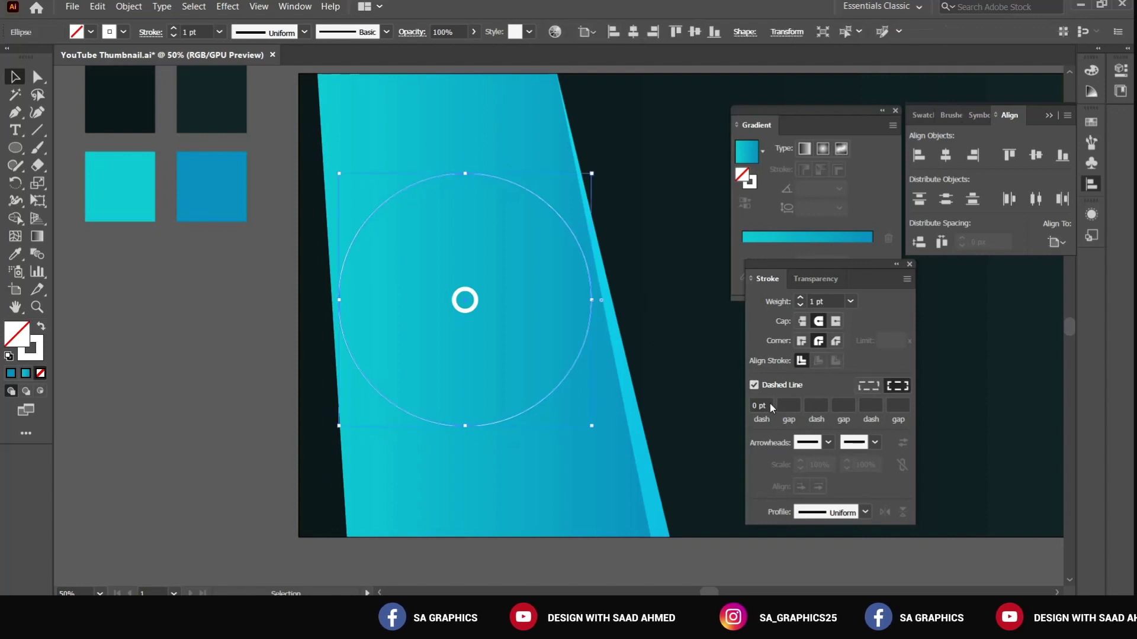
pyautogui.click(789, 405)
pyautogui.write('2')
pyautogui.press('Return')
pyautogui.click(650, 418)
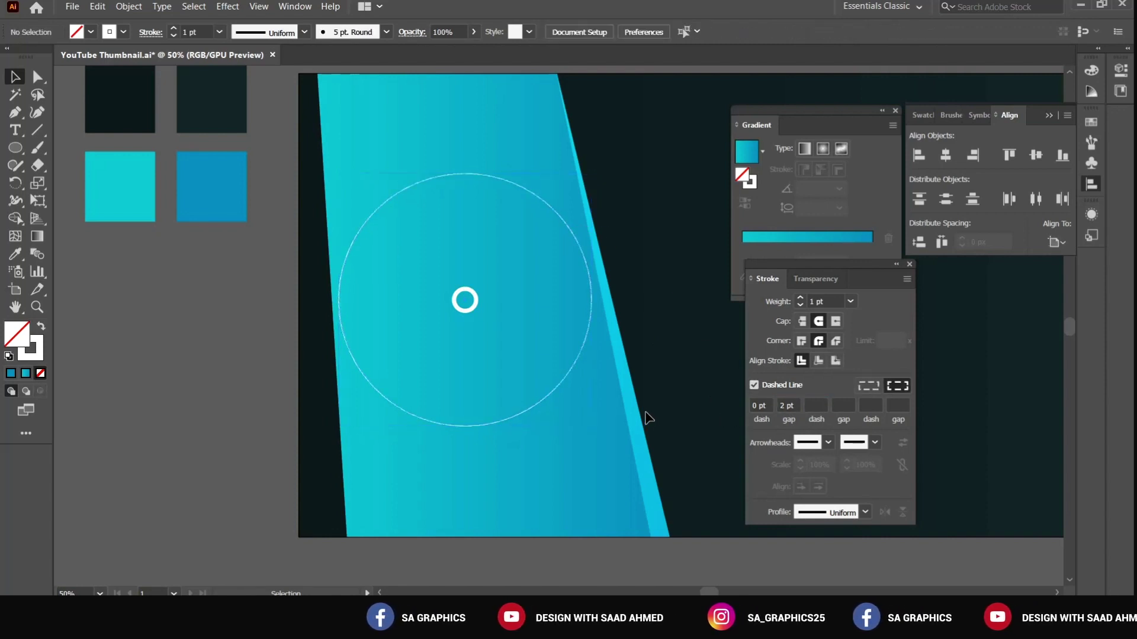
# Widen the large circle's dash gap to 3 pt
pyautogui.scroll(4, 513, 312)
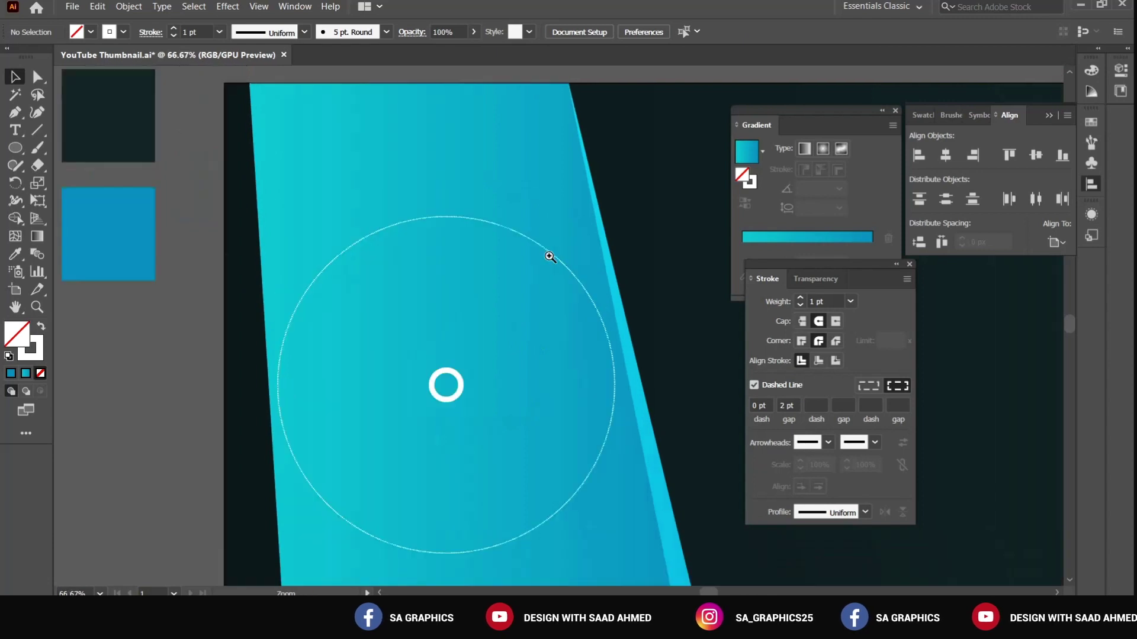
pyautogui.click(580, 298)
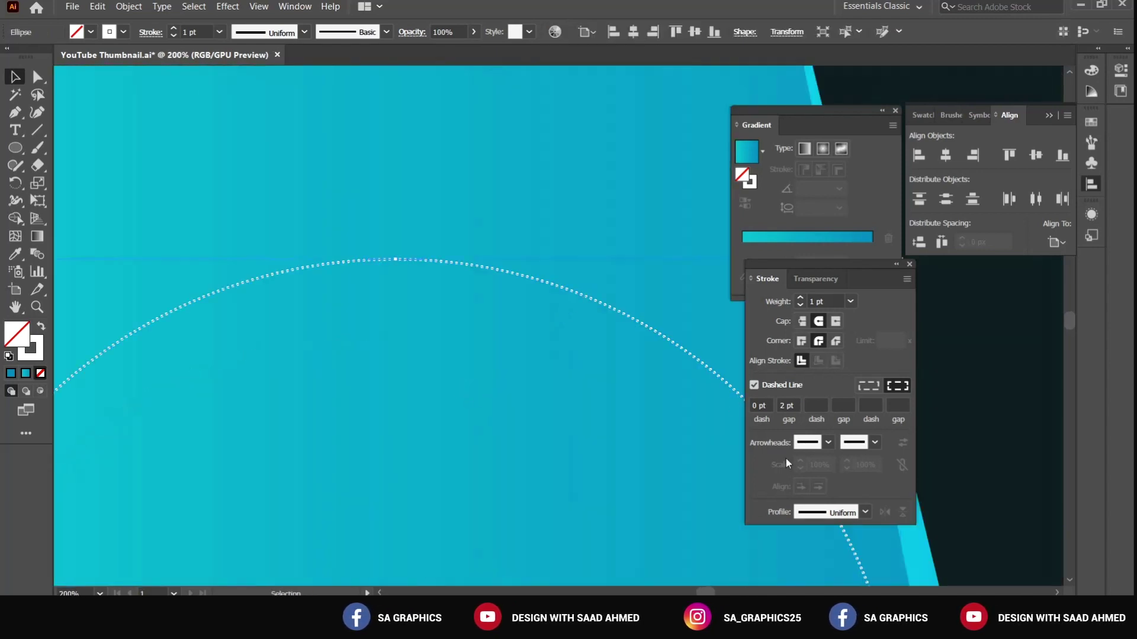
pyautogui.write('3')
pyautogui.press('Return')
pyautogui.click(587, 392)
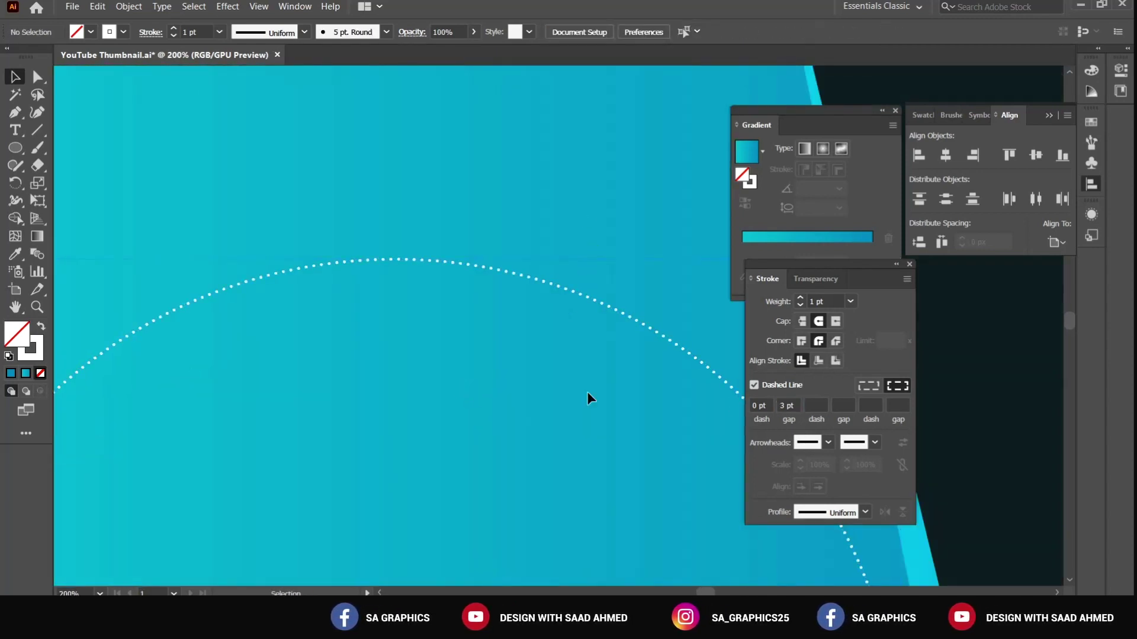
# Try dash gaps of 5 pt and 15 pt on the small centre circle
pyautogui.scroll(-2, 584, 400)
pyautogui.click(467, 413)
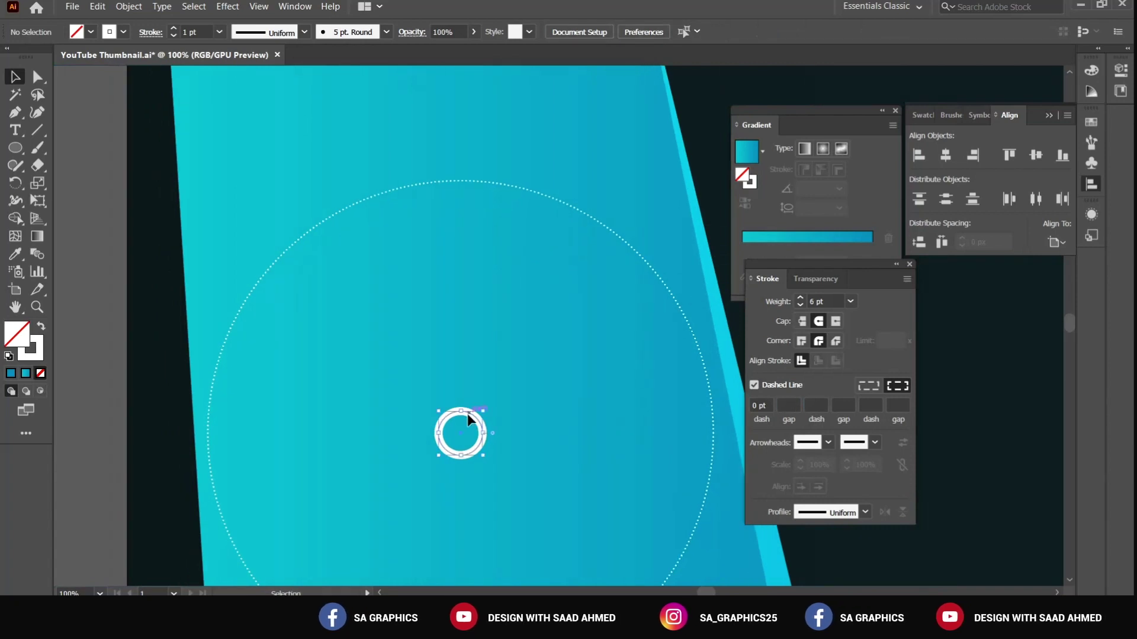
pyautogui.click(778, 406)
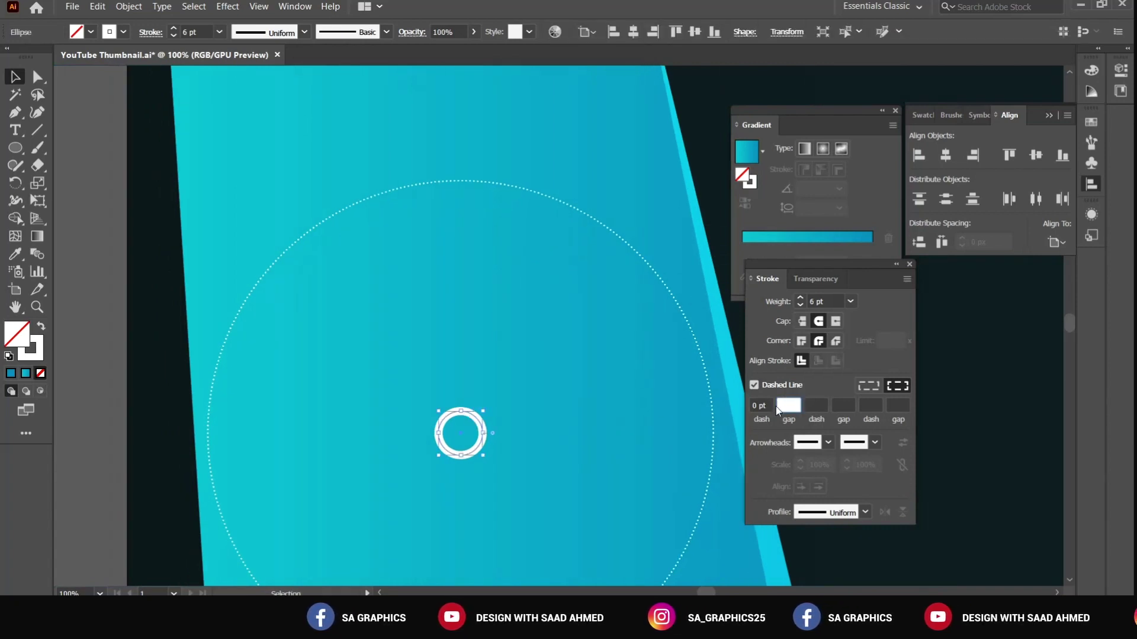
pyautogui.write('5')
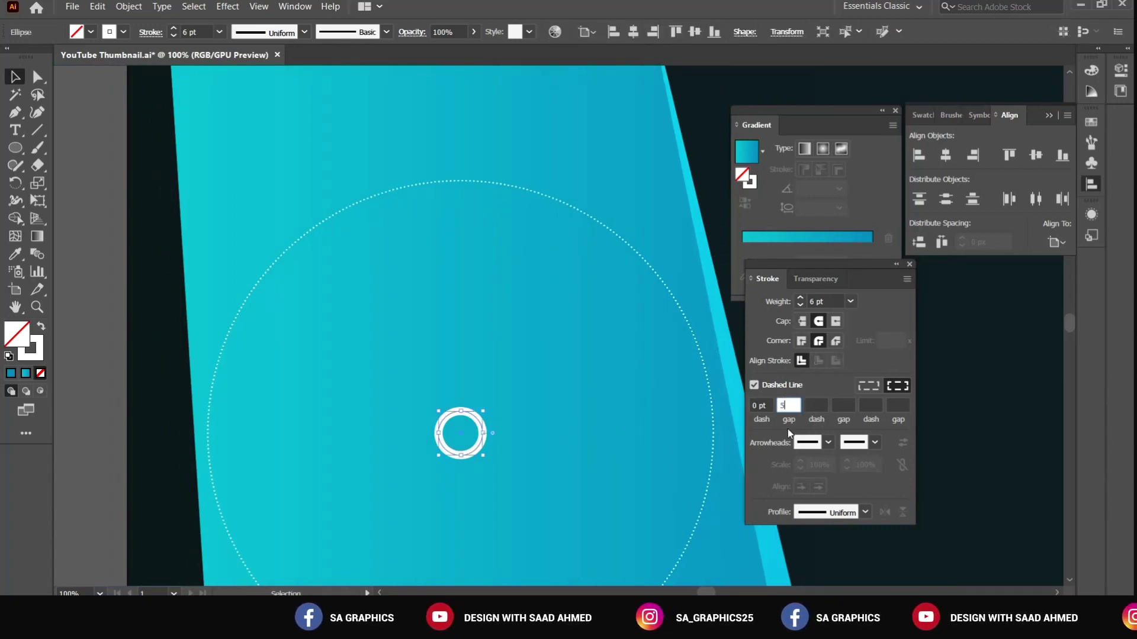
pyautogui.press('Tab')
pyautogui.click(785, 406)
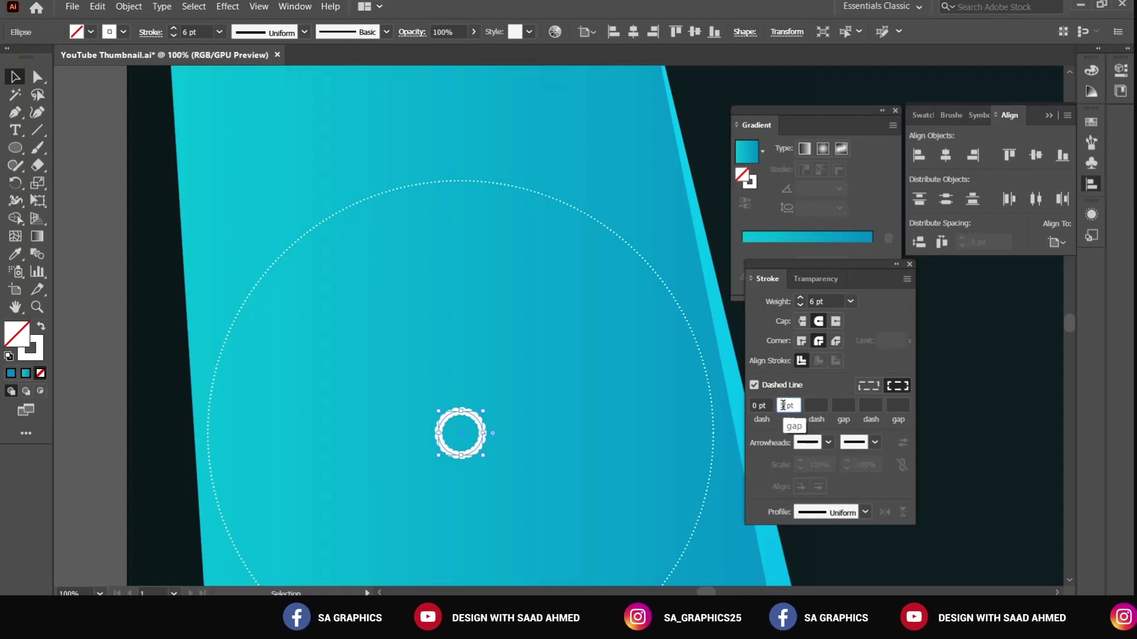
pyautogui.write('15')
pyautogui.press('Tab')
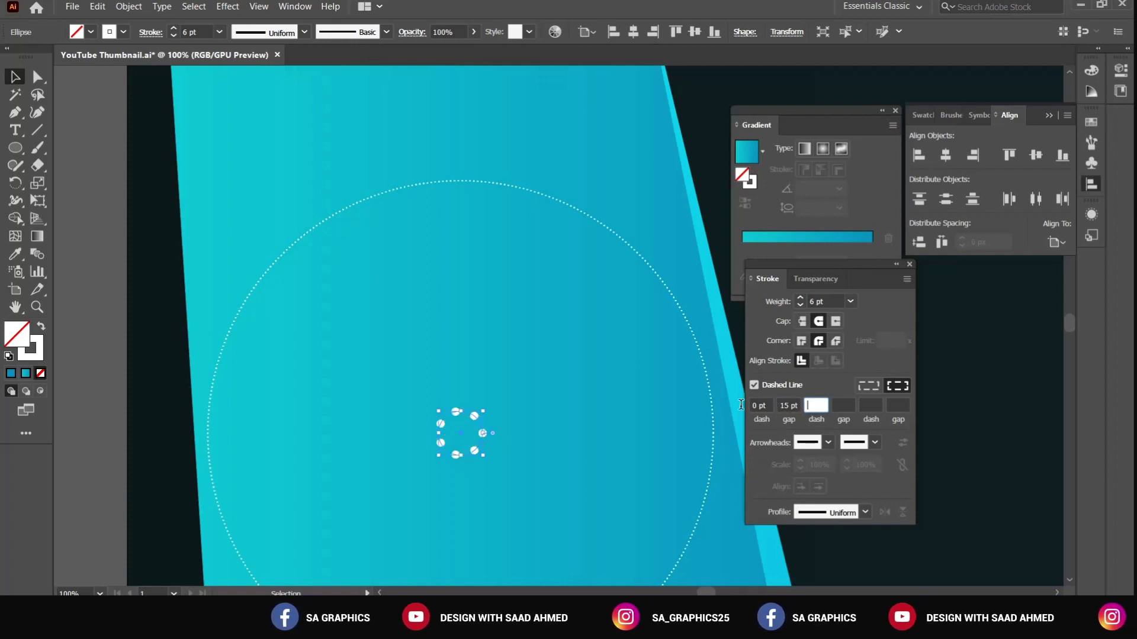
# Set the small centre circle's dash gap to 10 pt
pyautogui.click(784, 405)
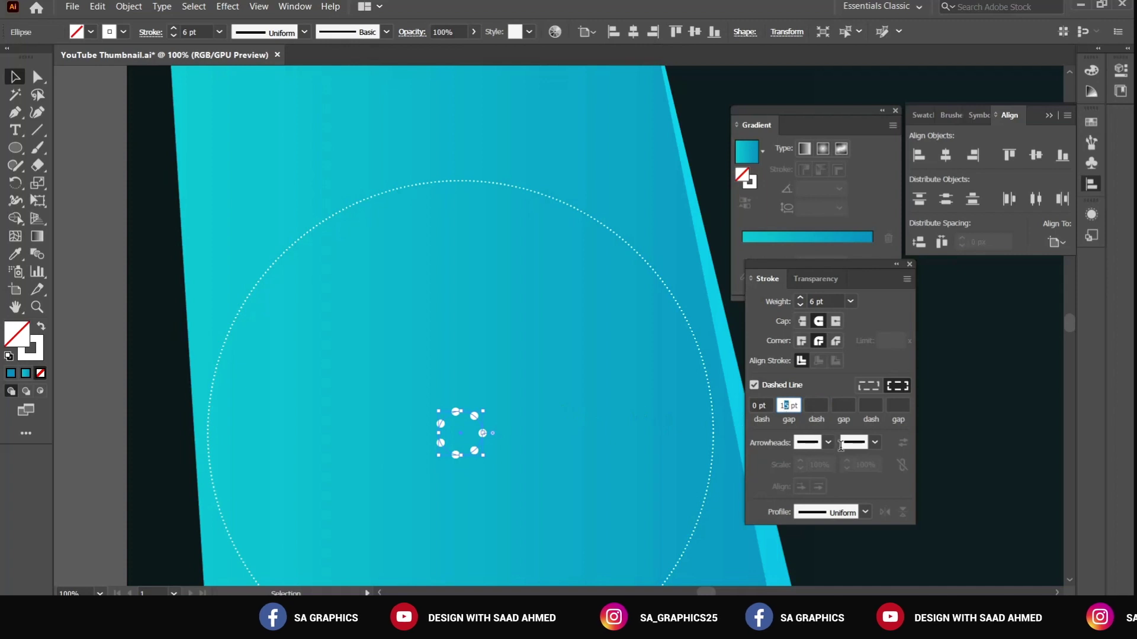
pyautogui.write('0')
pyautogui.press('Tab')
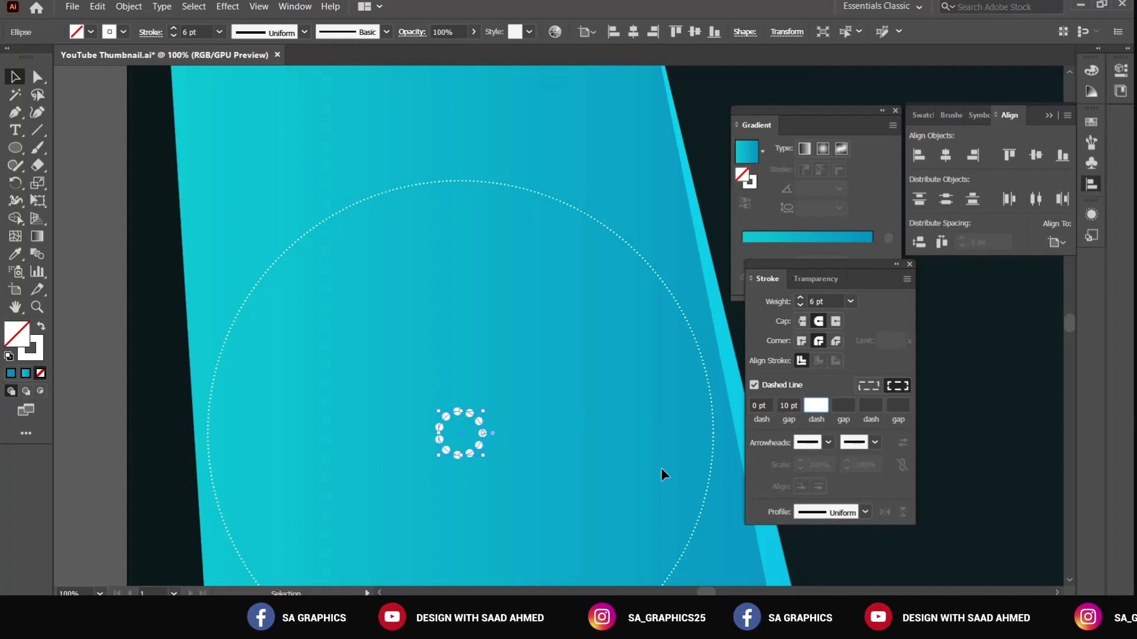
pyautogui.click(592, 412)
pyautogui.hotkey('ctrl', 'a')
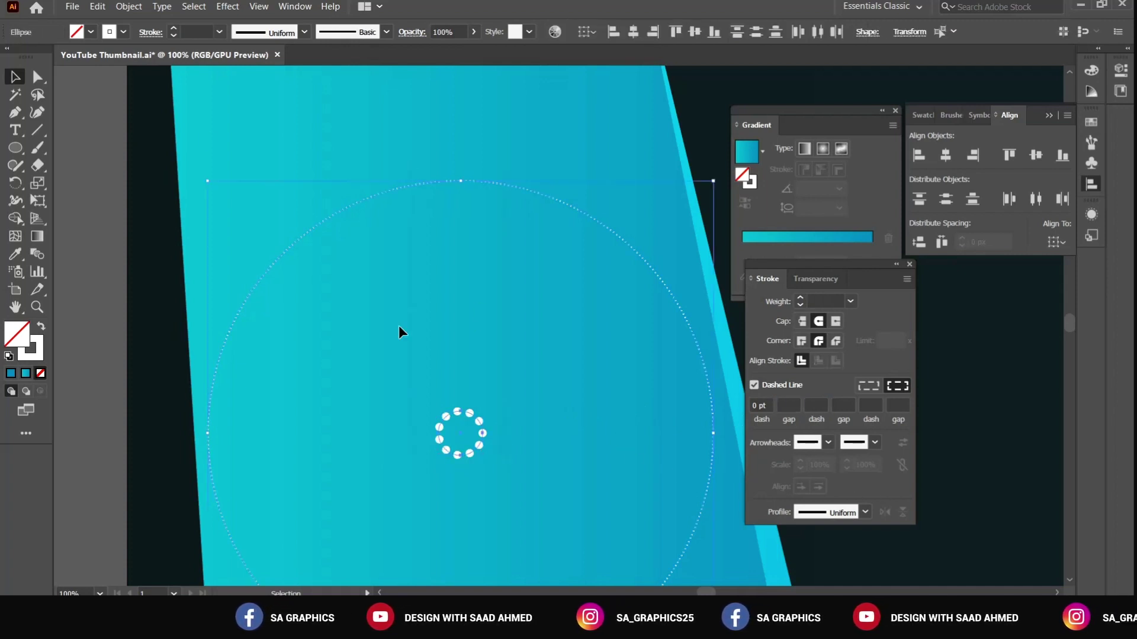
pyautogui.click(435, 406)
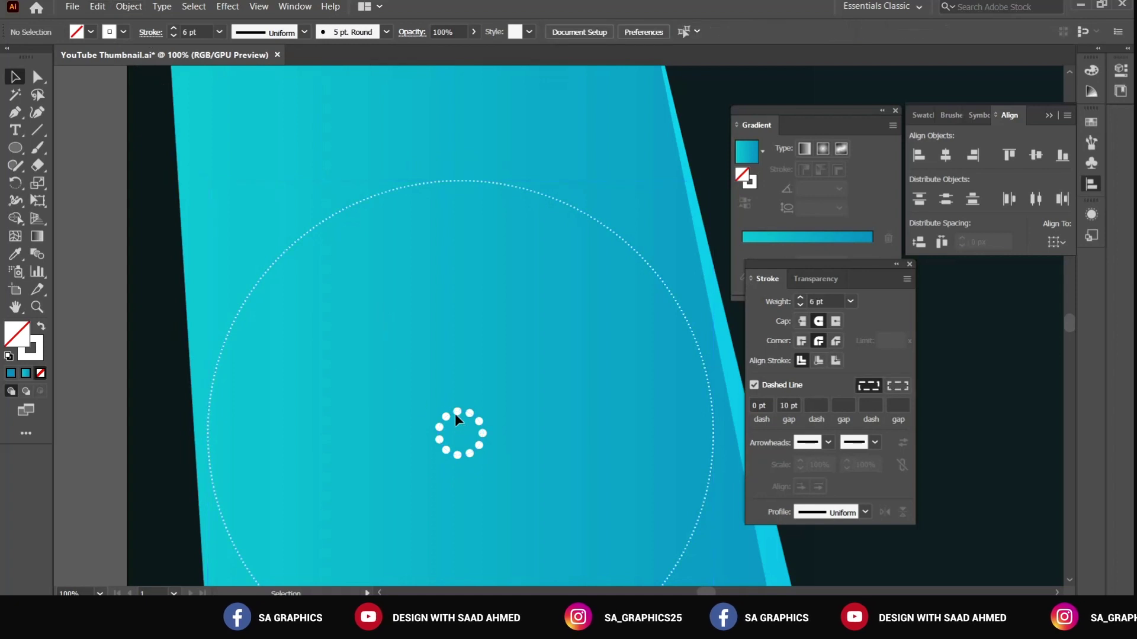
# Reduce the small centre circle's dash gap to 8 pt
pyautogui.click(456, 412)
pyautogui.doubleClick(783, 408)
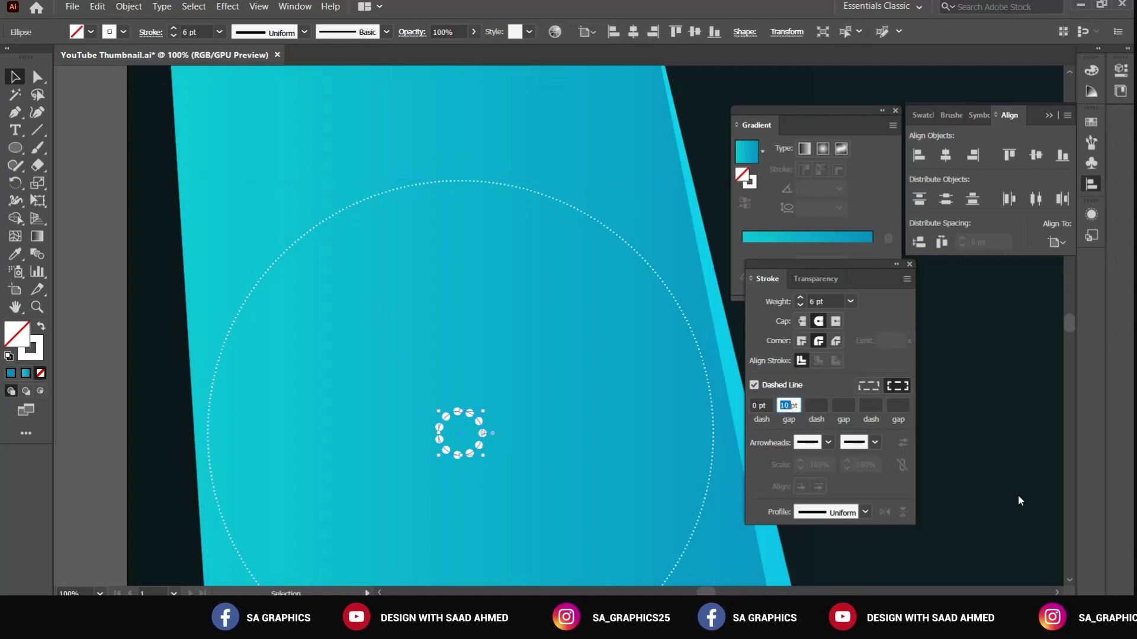
pyautogui.write('8')
pyautogui.press('Tab')
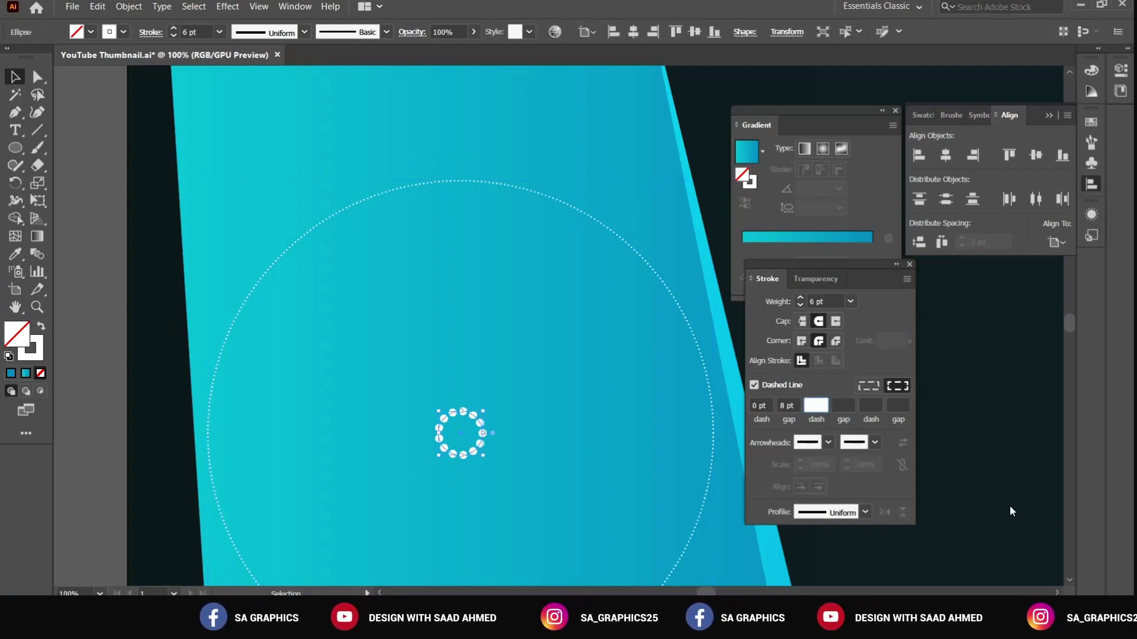
pyautogui.click(521, 356)
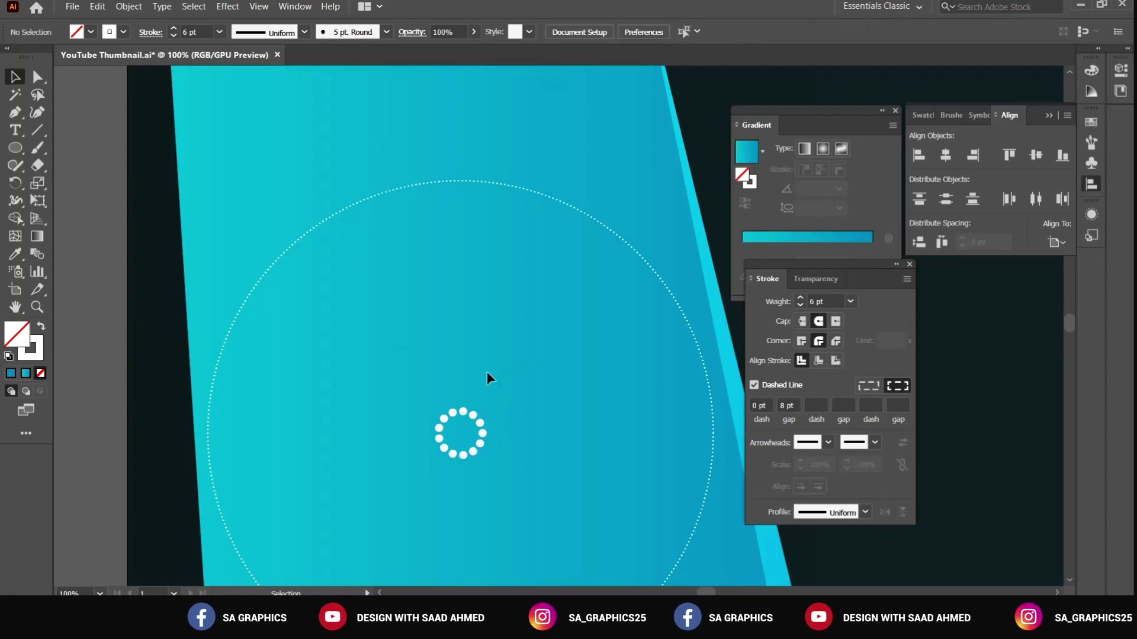
# Set the blend options for the two dotted circles to Specified Steps with 30 steps
pyautogui.hotkey('ctrl', 'a')
pyautogui.click(128, 6)
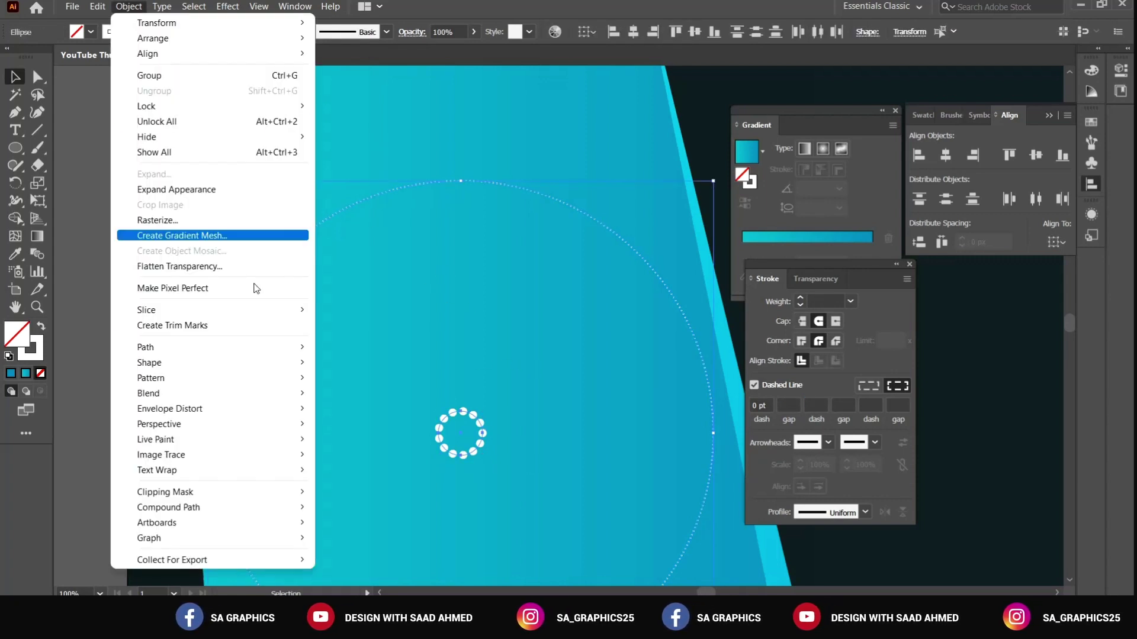
pyautogui.moveTo(257, 402)
pyautogui.click(358, 432)
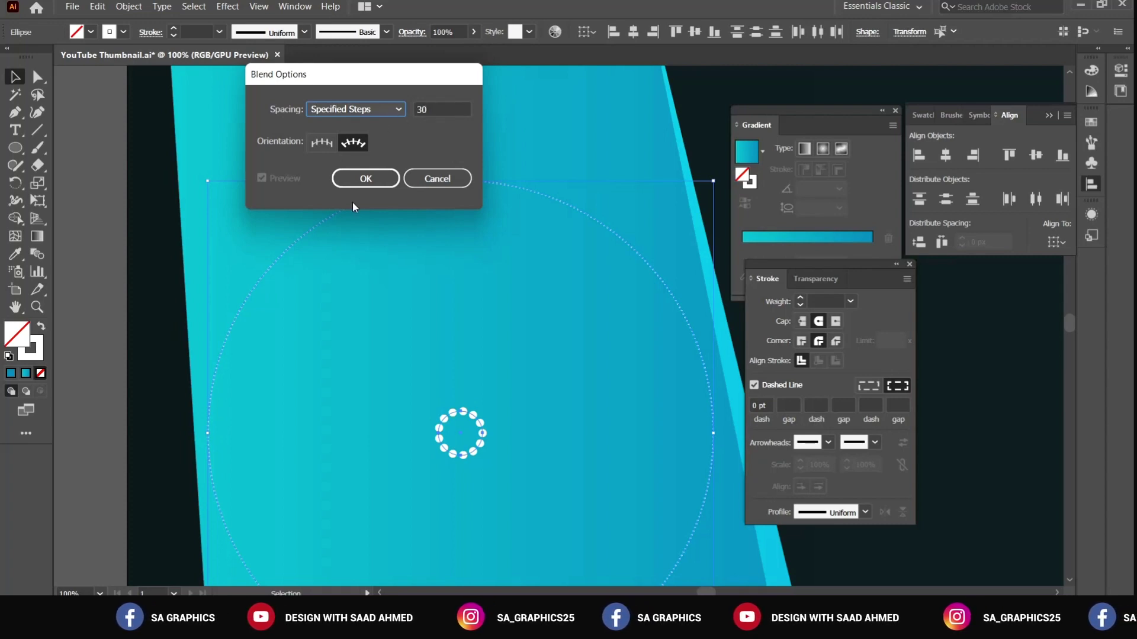
pyautogui.click(365, 178)
# Blend the large and small dotted circles into a radial dot pattern
pyautogui.click(129, 7)
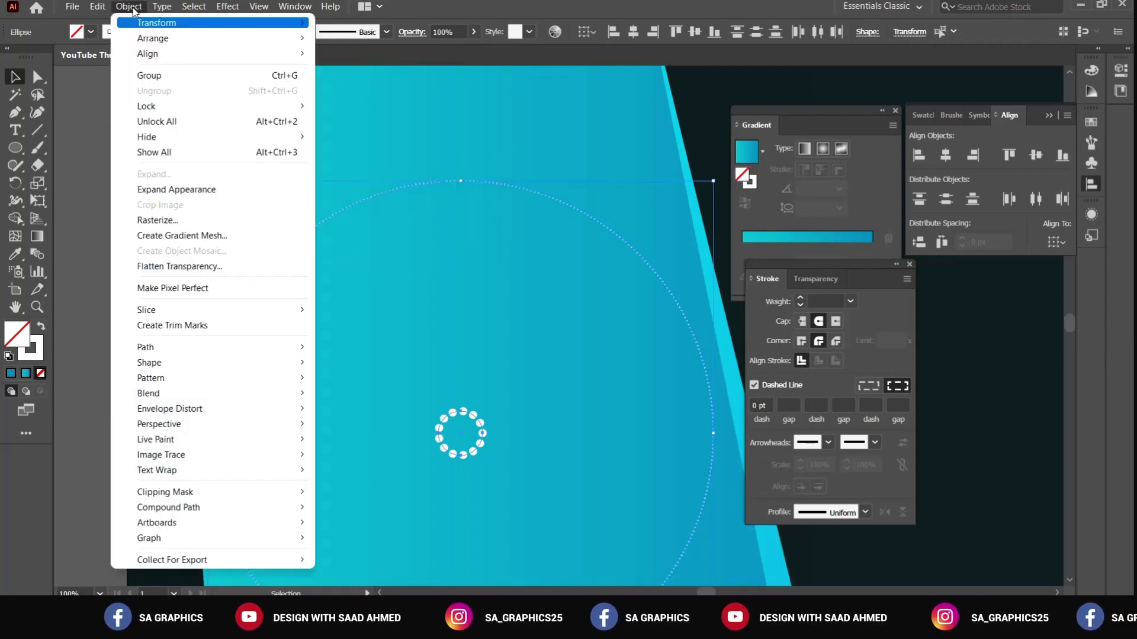
pyautogui.moveTo(290, 394)
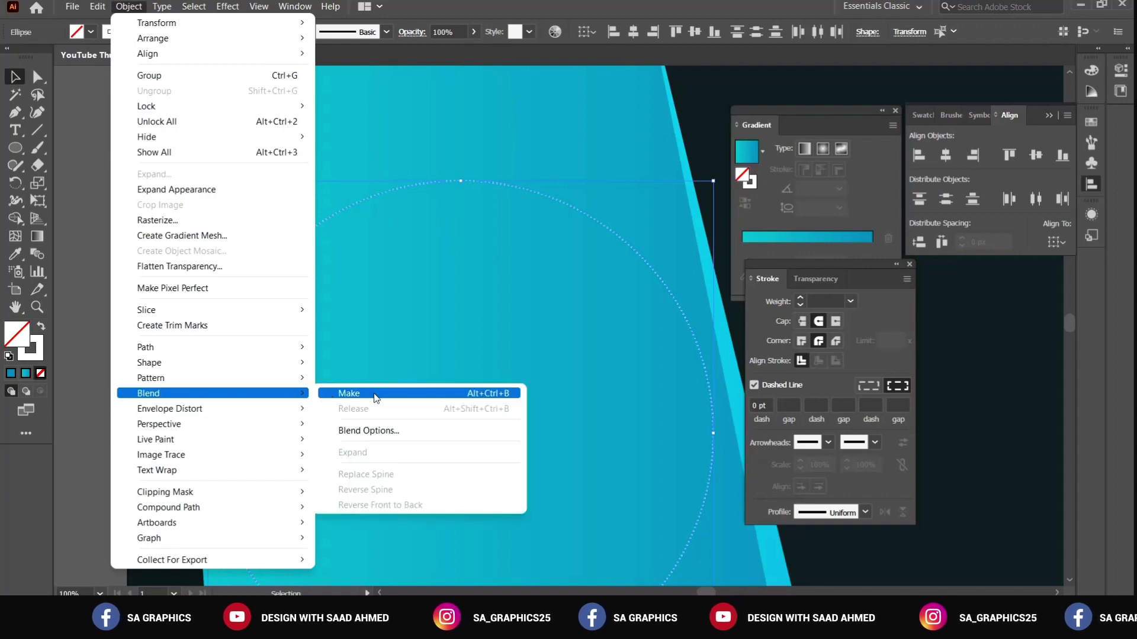
pyautogui.click(492, 394)
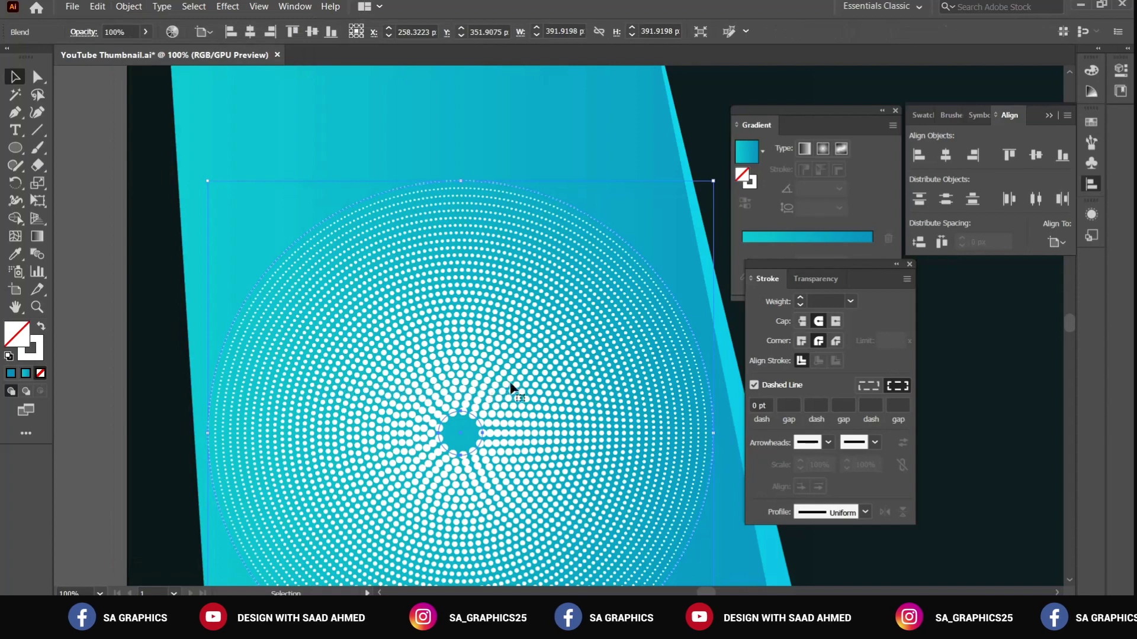
# Examine the blended dot pattern on the cyan-blue panel both close up and at a reduced scale
pyautogui.keyDown('ctrl'); pyautogui.keyDown('alt'); pyautogui.click(567, 413); pyautogui.keyUp('alt'); pyautogui.keyUp('ctrl')
pyautogui.keyDown('ctrl'); pyautogui.keyDown('alt'); pyautogui.click(567, 414); pyautogui.keyUp('alt'); pyautogui.keyUp('ctrl')
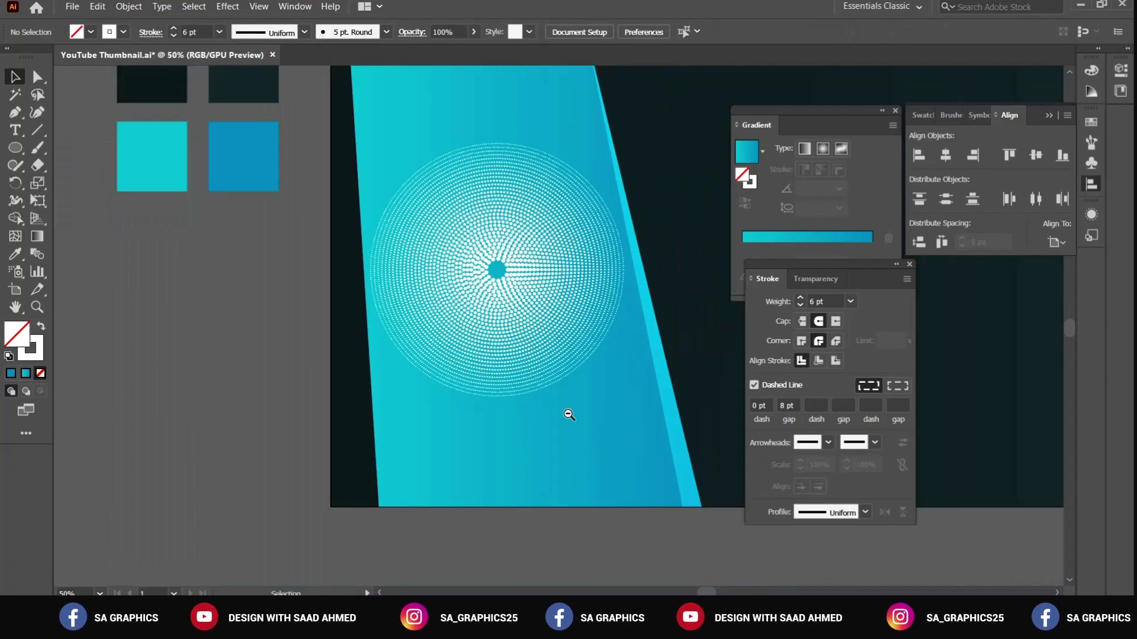
pyautogui.click(533, 282)
pyautogui.moveTo(666, 437); pyautogui.dragTo(608, 409)
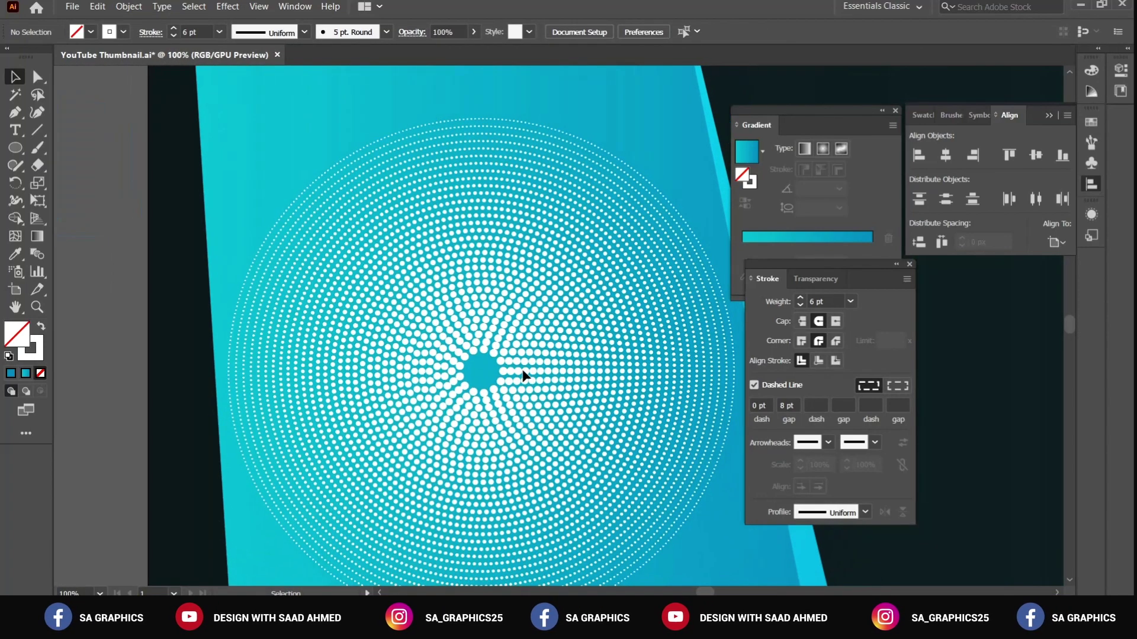
pyautogui.click(541, 384)
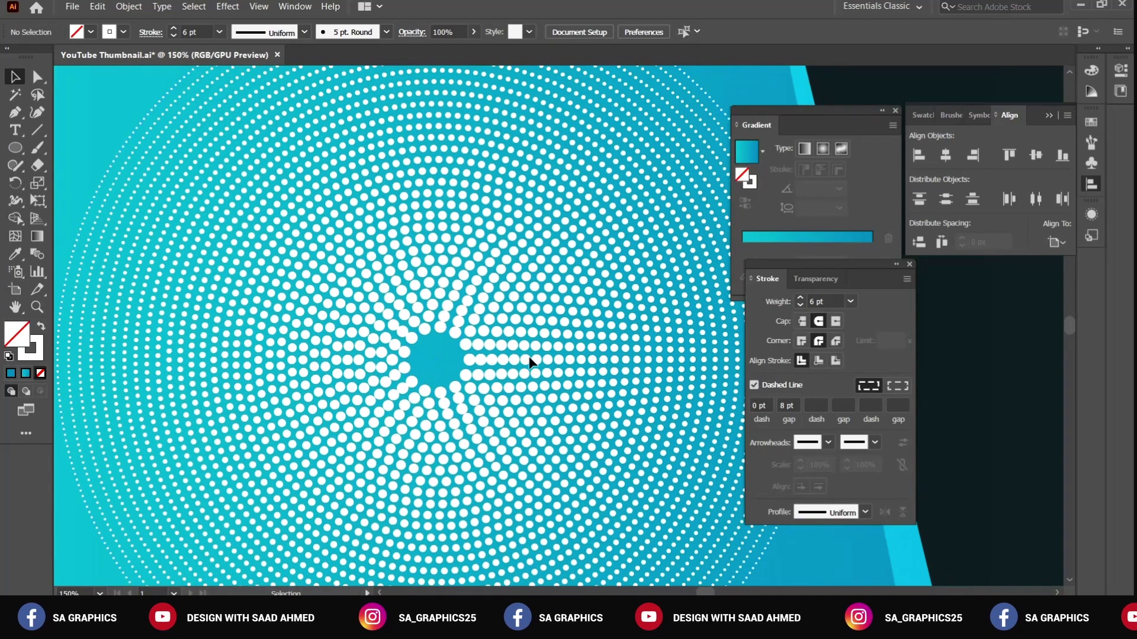
pyautogui.keyDown('alt'); pyautogui.click(537, 352); pyautogui.keyUp('alt')
pyautogui.moveTo(590, 342); pyautogui.dragTo(531, 333)
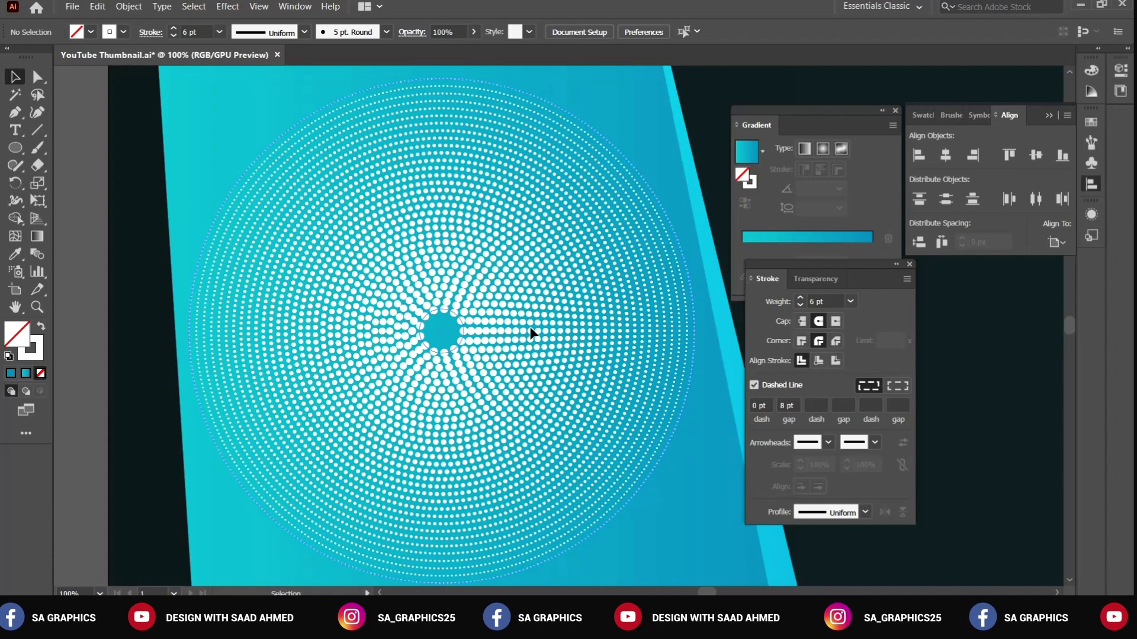
pyautogui.keyDown('alt'); pyautogui.click(576, 380); pyautogui.keyUp('alt')
pyautogui.moveTo(588, 395); pyautogui.dragTo(502, 368)
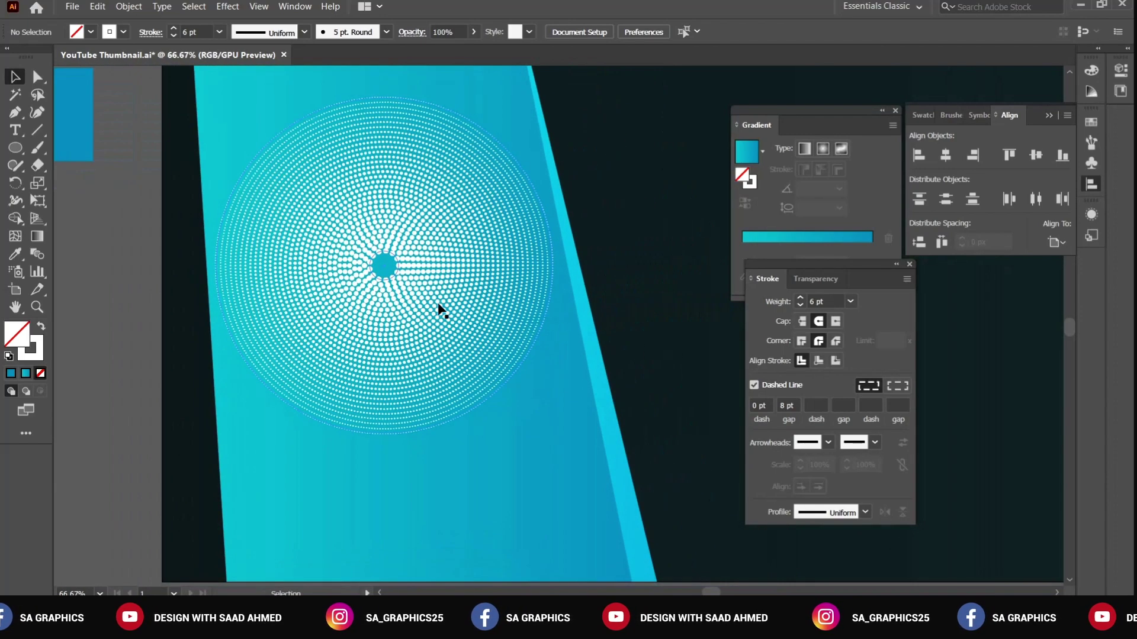
# Place a vertically centred copy of the dot pattern over the artboard's dark right side and enlarge it past the artboard's edges
pyautogui.click(396, 268)
pyautogui.moveTo(386, 433); pyautogui.dragTo(388, 444)
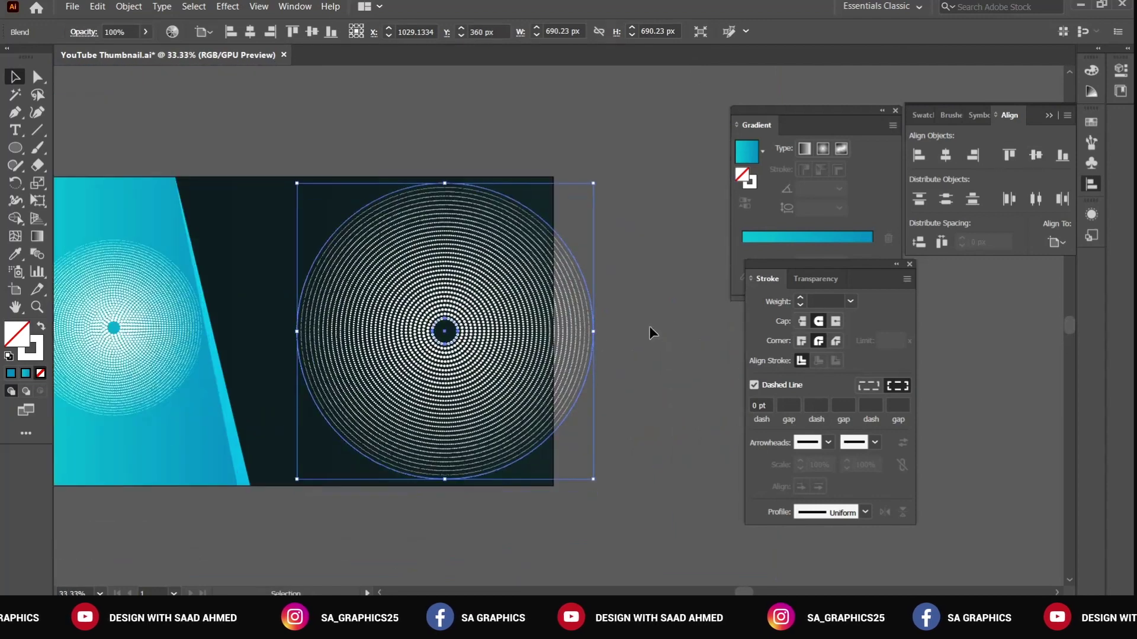
pyautogui.moveTo(593, 331); pyautogui.dragTo(648, 332)
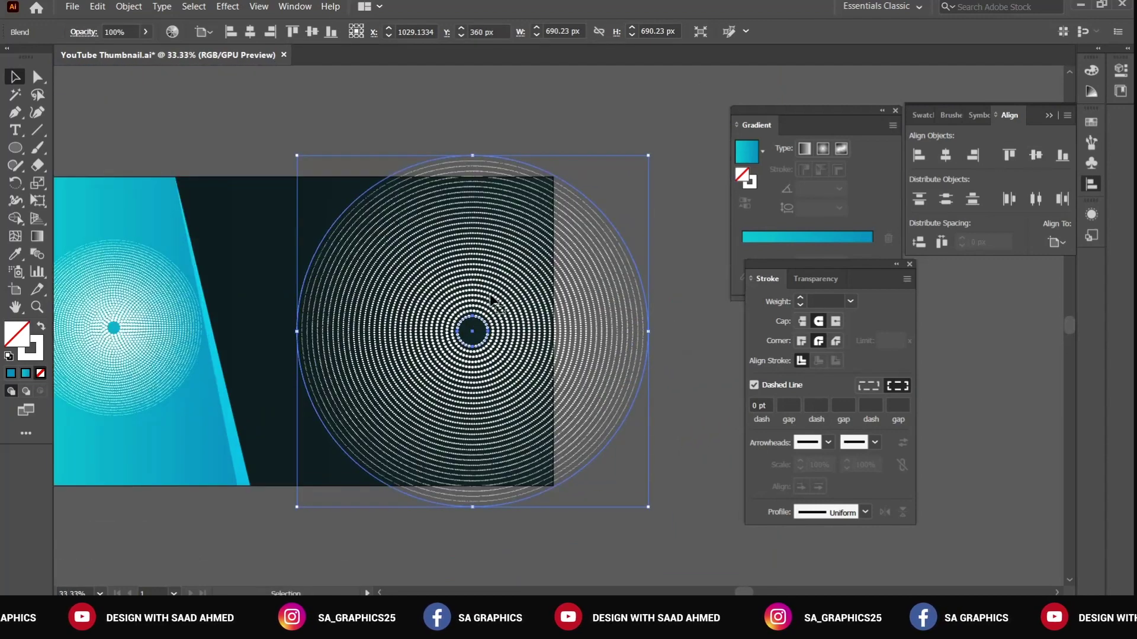
# Shift the large dot pattern further past the artboard's right edge and set its opacity to 50%
pyautogui.moveTo(492, 299); pyautogui.dragTo(534, 299)
pyautogui.click(83, 31)
pyautogui.click(116, 32)
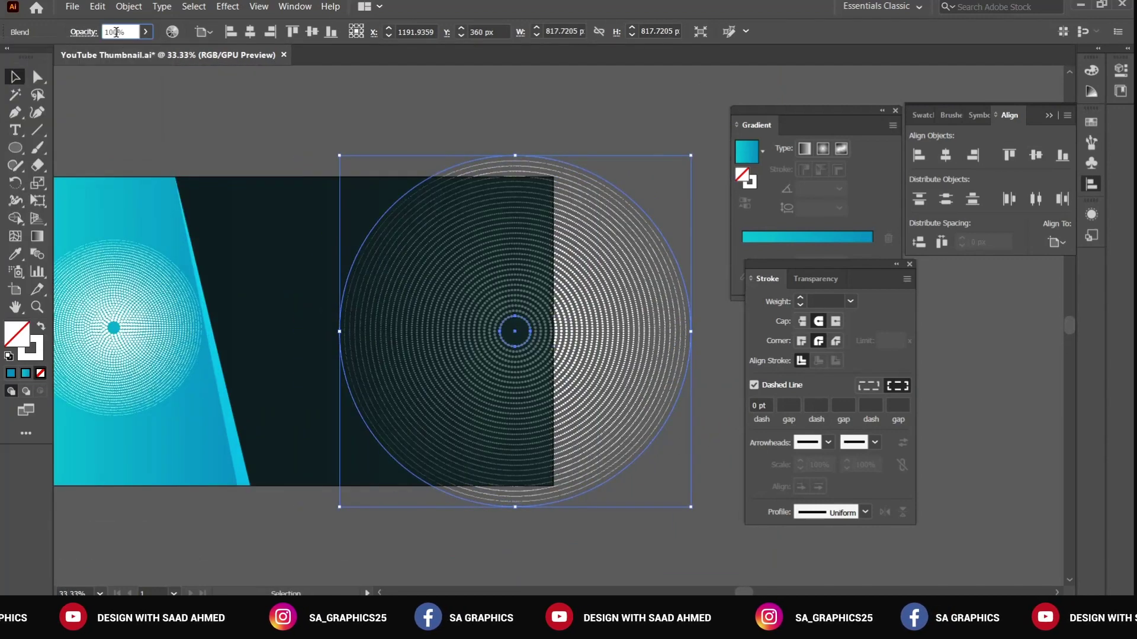
pyautogui.doubleClick(116, 32)
pyautogui.write('50')
pyautogui.press('Return')
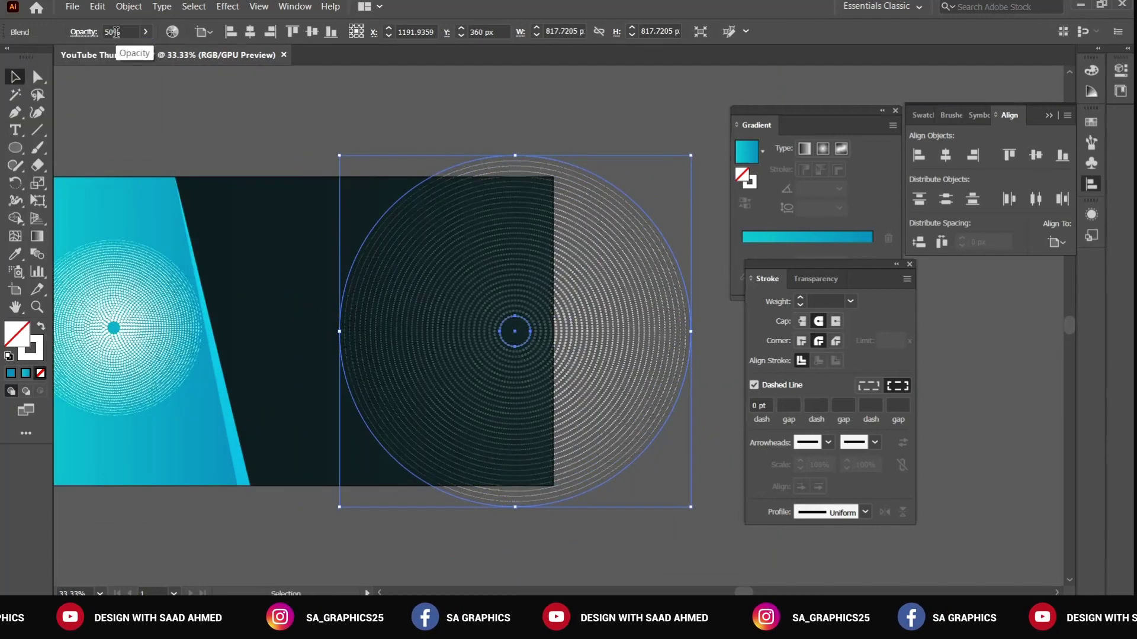
pyautogui.click(298, 360)
pyautogui.moveTo(299, 360); pyautogui.dragTo(433, 324)
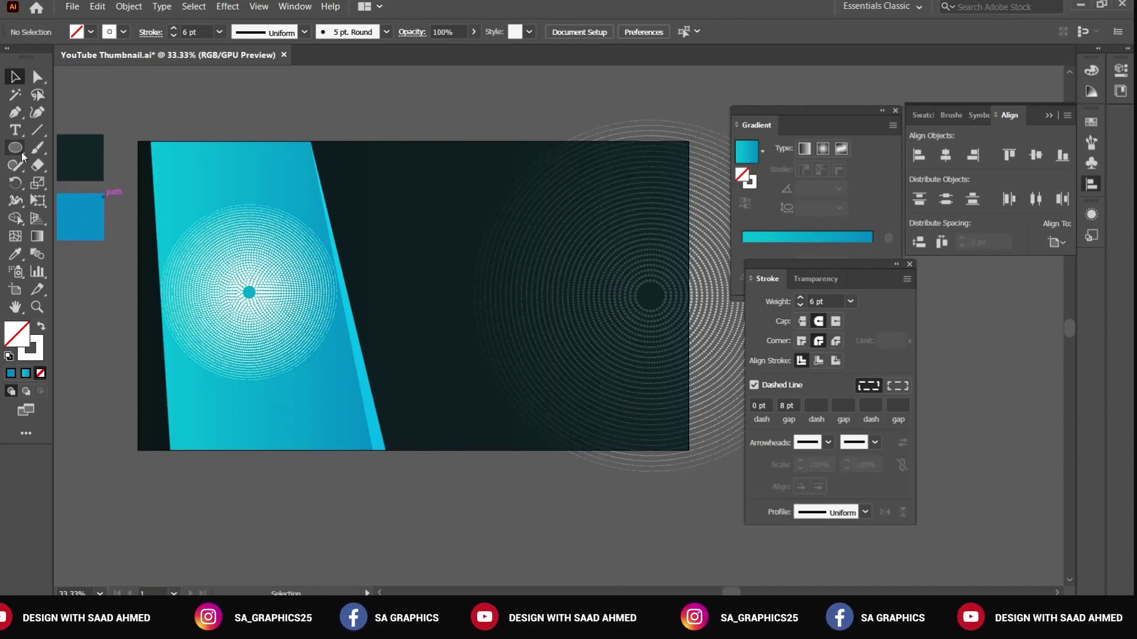
# Draw a long horizontal white triangle with no stroke, tapering to the right across the cyan-blue panel
pyautogui.click(99, 162)
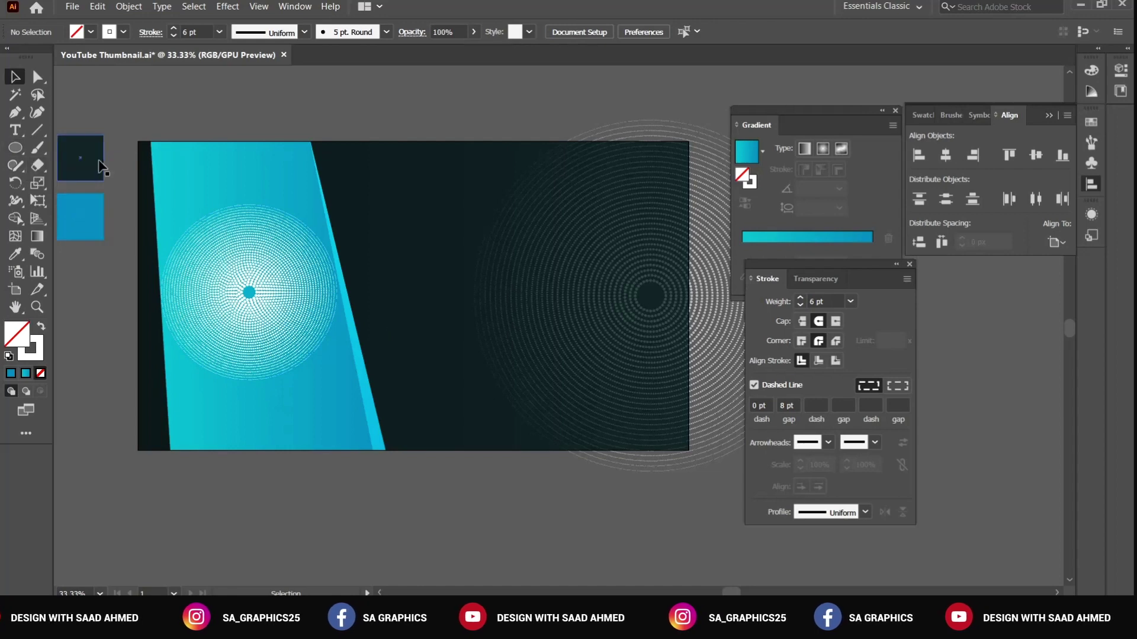
pyautogui.moveTo(21, 156); pyautogui.dragTo(84, 200)
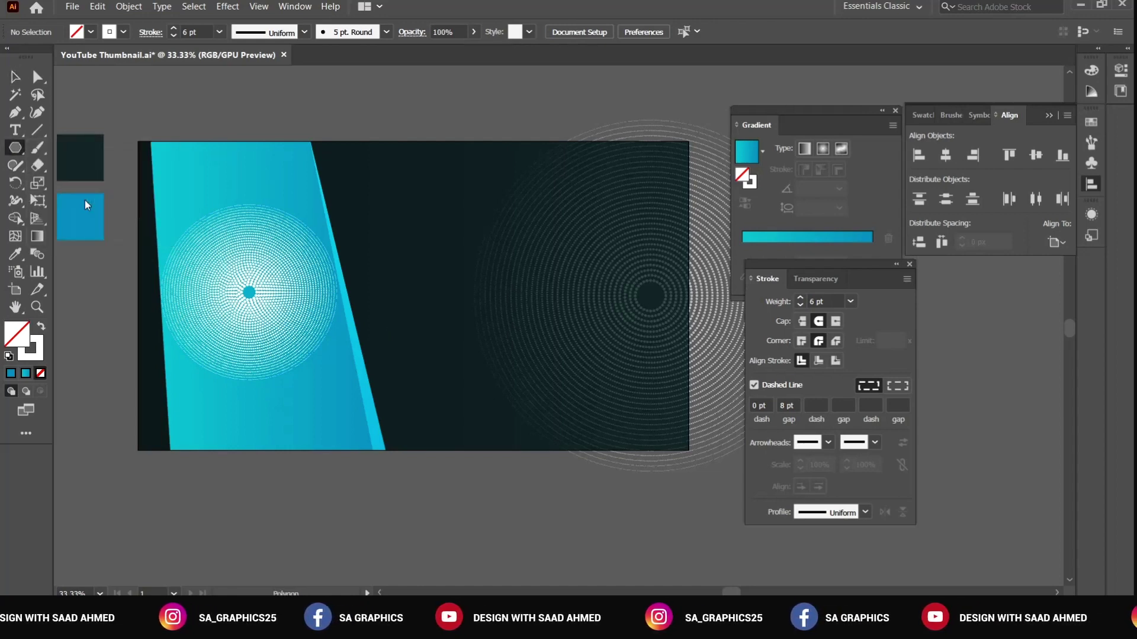
pyautogui.moveTo(354, 191); pyautogui.dragTo(666, 193)
pyautogui.press('v')
pyautogui.hotkey('shift', 'x')
pyautogui.press('a')
pyautogui.press('v')
pyautogui.moveTo(460, 193); pyautogui.dragTo(188, 295)
pyautogui.moveTo(189, 295); pyautogui.dragTo(294, 305)
# Delete the two colour sample squares beside the artboard
pyautogui.moveTo(89, 131); pyautogui.dragTo(212, 241)
pyautogui.press('Delete')
# Make the white triangle thinner and move it left so it extends well beyond the artboard's left edge
pyautogui.click(308, 304)
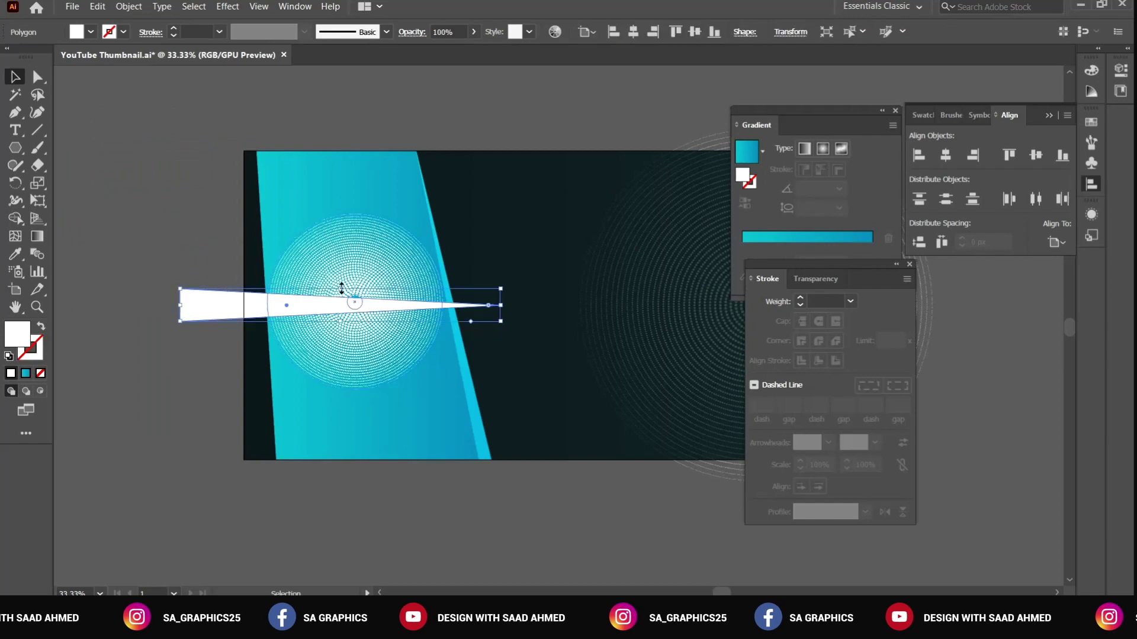
pyautogui.moveTo(341, 289); pyautogui.dragTo(341, 297)
pyautogui.moveTo(257, 305); pyautogui.dragTo(205, 306)
pyautogui.click(540, 304)
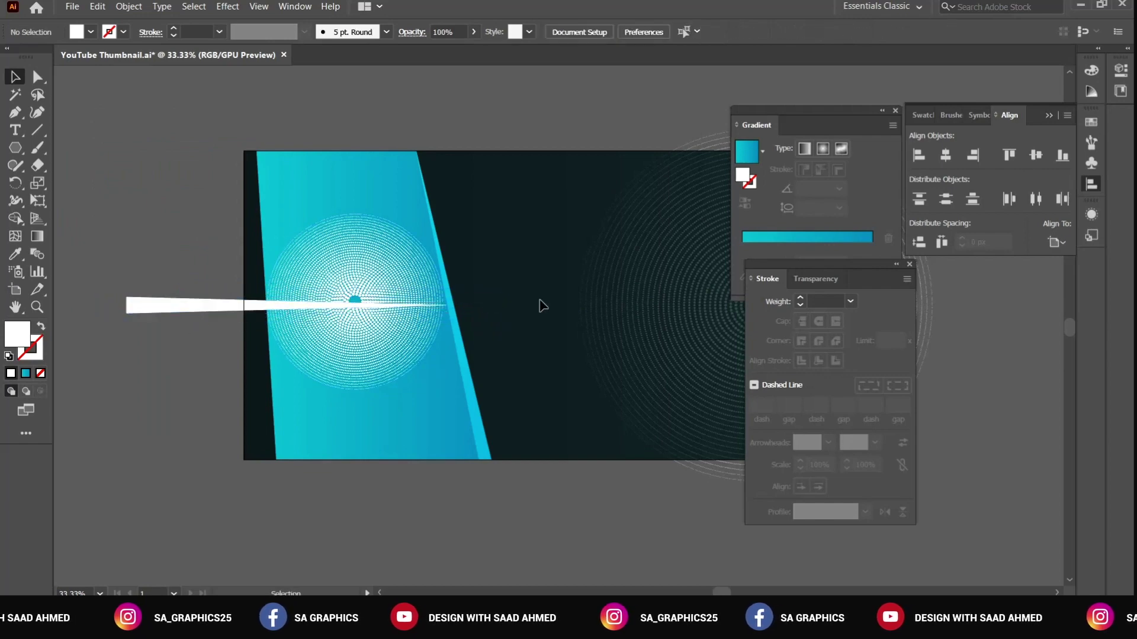
# Rotate a copy of the white ray by about 31° around a point in the dark area beyond its tip
pyautogui.click(190, 303)
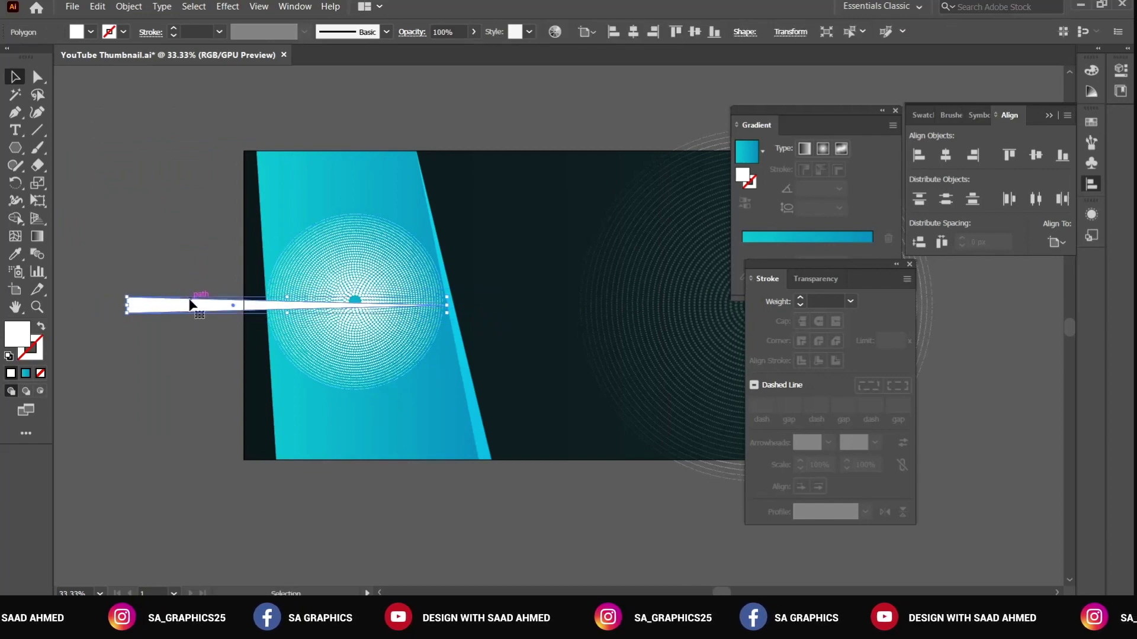
pyautogui.click(16, 185)
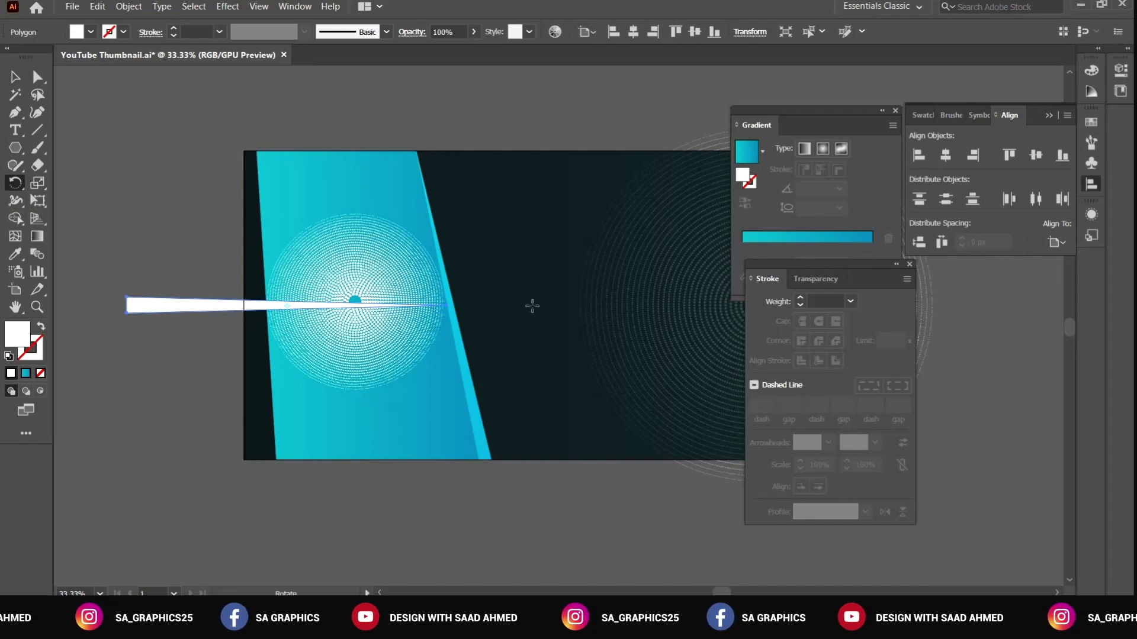
pyautogui.moveTo(542, 344); pyautogui.dragTo(476, 287)
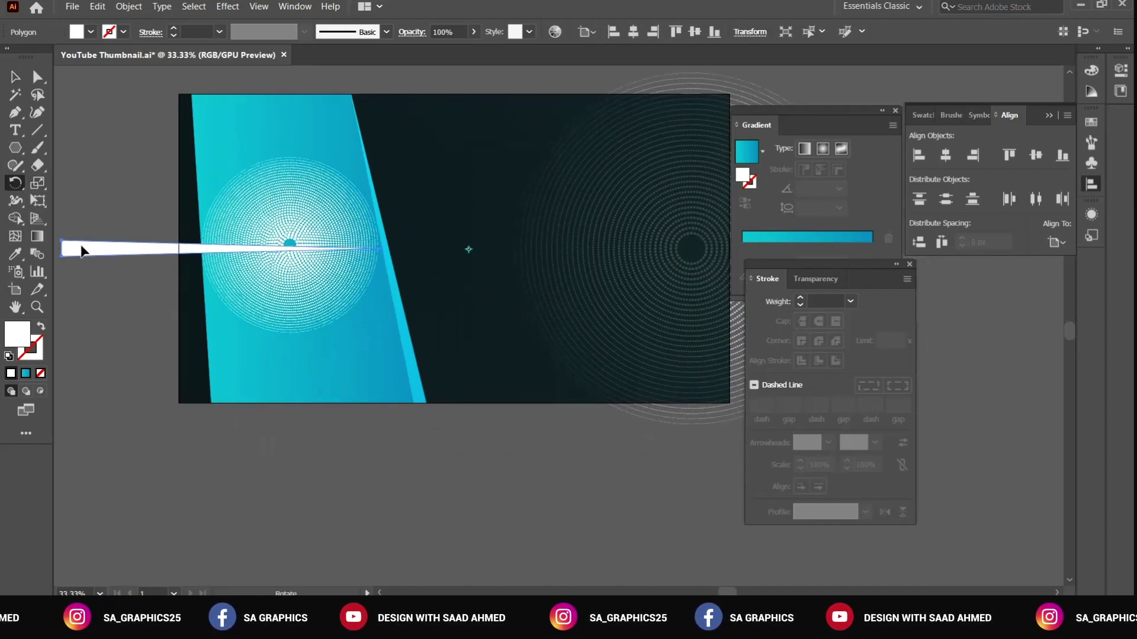
pyautogui.moveTo(81, 251); pyautogui.dragTo(230, 396)
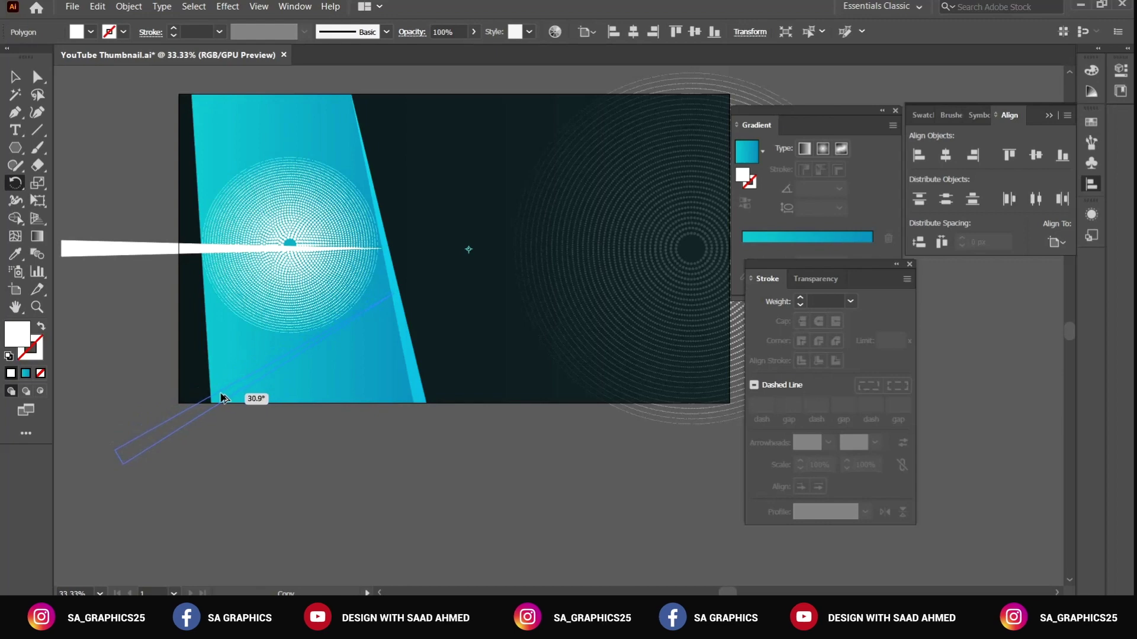
pyautogui.moveTo(220, 396); pyautogui.dragTo(220, 397)
# Repeat the rotated copy until the white rays form a full ring around the pivot point
pyautogui.hotkey('ctrl', 'd')
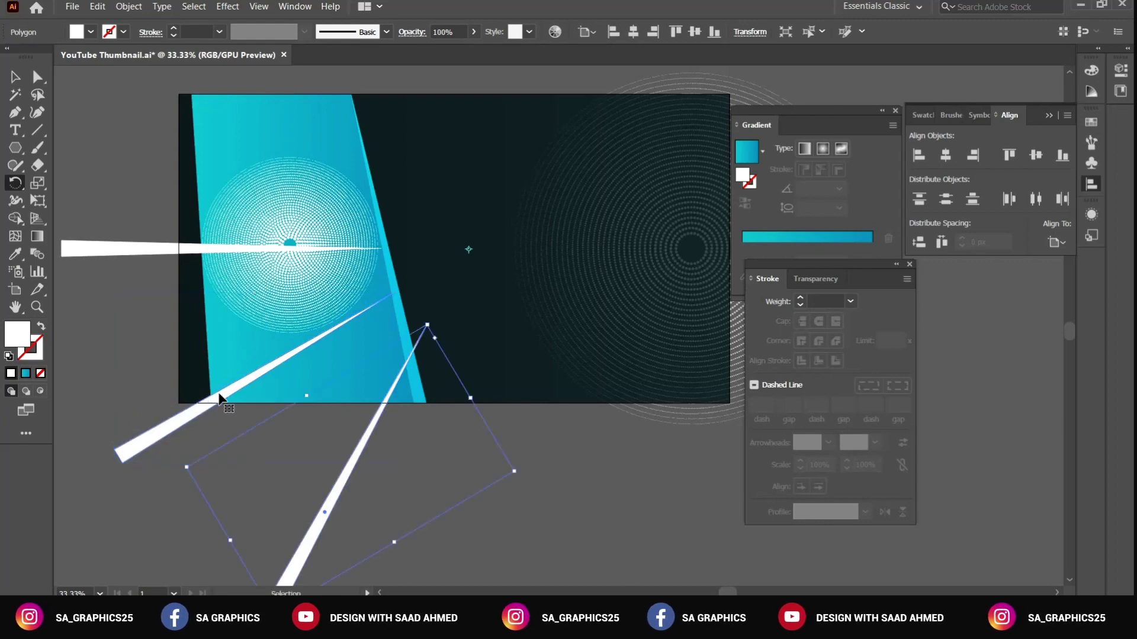
pyautogui.hotkey('ctrl', 'd')
pyautogui.hotkey('ctrl', 'd')
pyautogui.hotkey('ctrl', 'd')
pyautogui.hotkey('ctrl', 'd')
pyautogui.hotkey('ctrl', 'd')
pyautogui.hotkey('ctrl', 'd')
pyautogui.hotkey('ctrl', 'd')
pyautogui.hotkey('ctrl', 'd')
pyautogui.hotkey('ctrl', 'd')
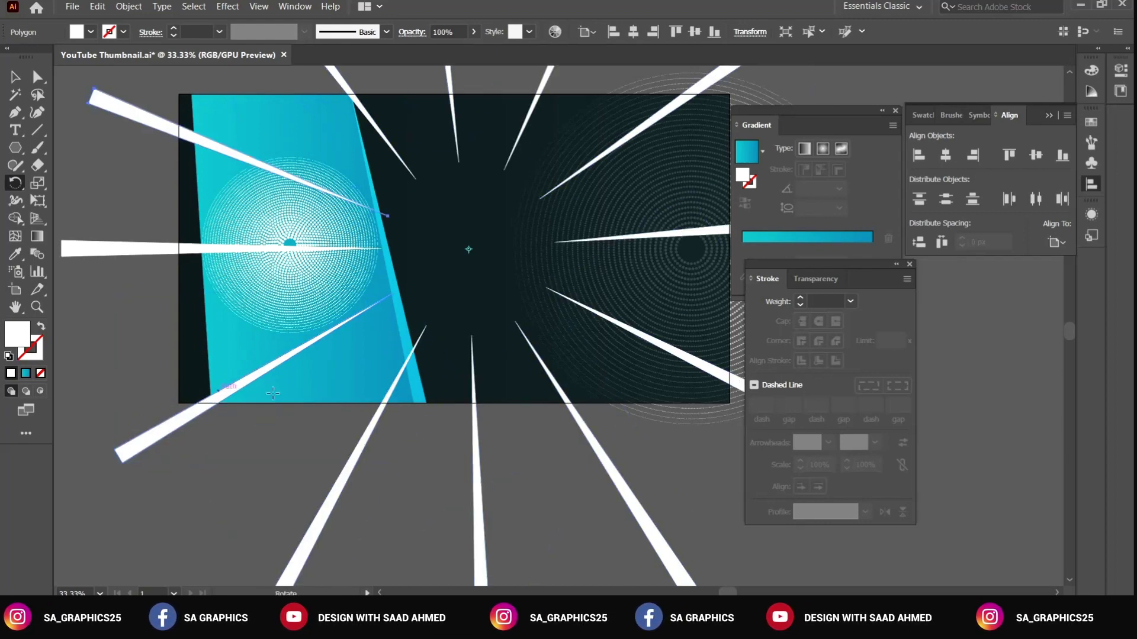
# Lock the artwork beneath the rays on the cyan-blue panel and group all the white rays
pyautogui.press('v')
pyautogui.hotkey('ctrl', 'shift', 'a')
pyautogui.hotkey('ctrl', '-')
pyautogui.click(277, 249)
pyautogui.hotkey('ctrl', '2')
pyautogui.moveTo(154, 89); pyautogui.dragTo(690, 534)
pyautogui.hotkey('ctrl', 'g')
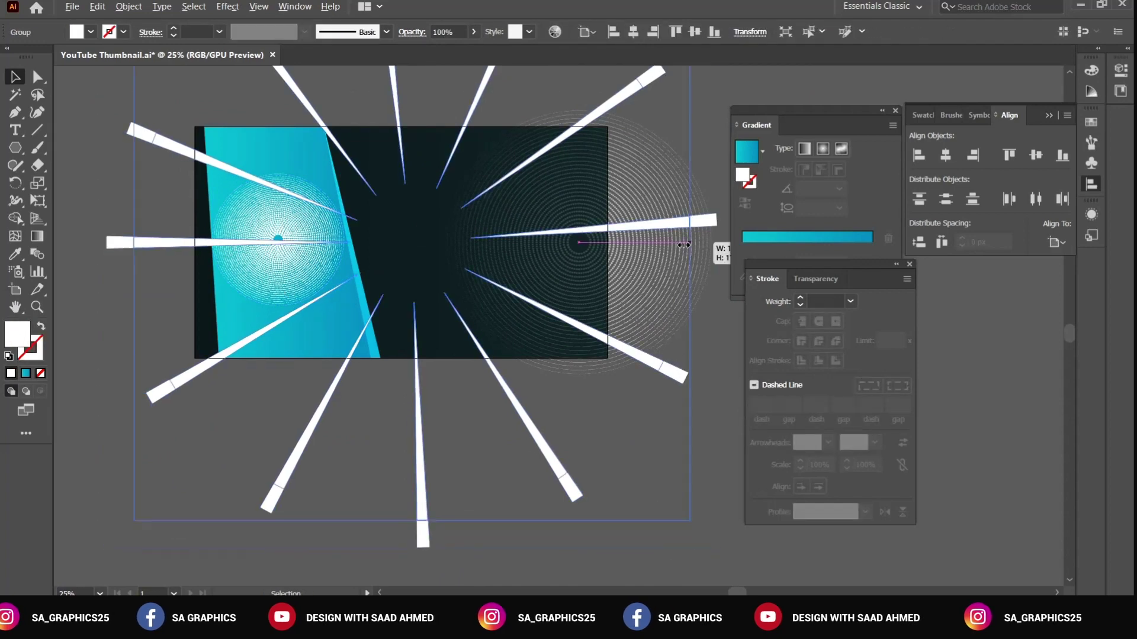
# Scale the ray group down slightly and shift it left over the artboard, keeping it vertically centred
pyautogui.moveTo(717, 243); pyautogui.dragTo(608, 242)
pyautogui.moveTo(405, 126); pyautogui.dragTo(422, 176)
pyautogui.moveTo(428, 98); pyautogui.dragTo(437, 177)
pyautogui.hotkey('ctrl', 'z')
pyautogui.moveTo(624, 294); pyautogui.dragTo(571, 280)
pyautogui.moveTo(592, 294); pyautogui.dragTo(648, 298)
pyautogui.moveTo(622, 277); pyautogui.dragTo(632, 277)
pyautogui.click(546, 290)
pyautogui.click(543, 283)
pyautogui.moveTo(525, 295); pyautogui.dragTo(551, 330)
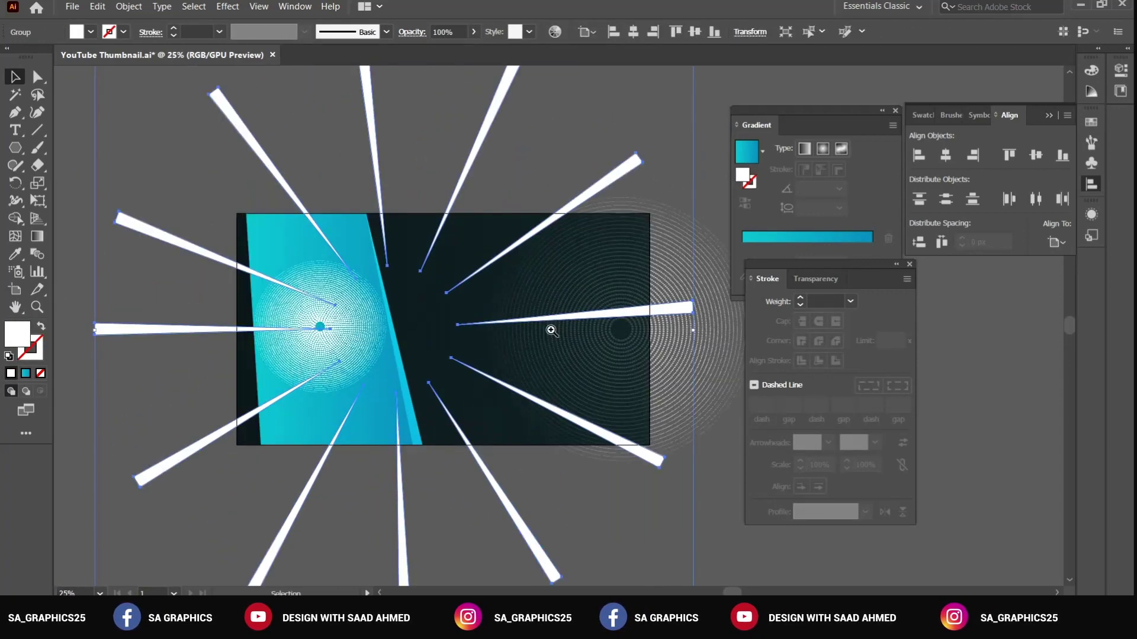
# Set the opacity of the ray group to 25%
pyautogui.click(110, 34)
pyautogui.click(411, 32)
pyautogui.click(296, 56)
pyautogui.click(284, 215)
pyautogui.click(409, 34)
pyautogui.doubleClick(441, 31)
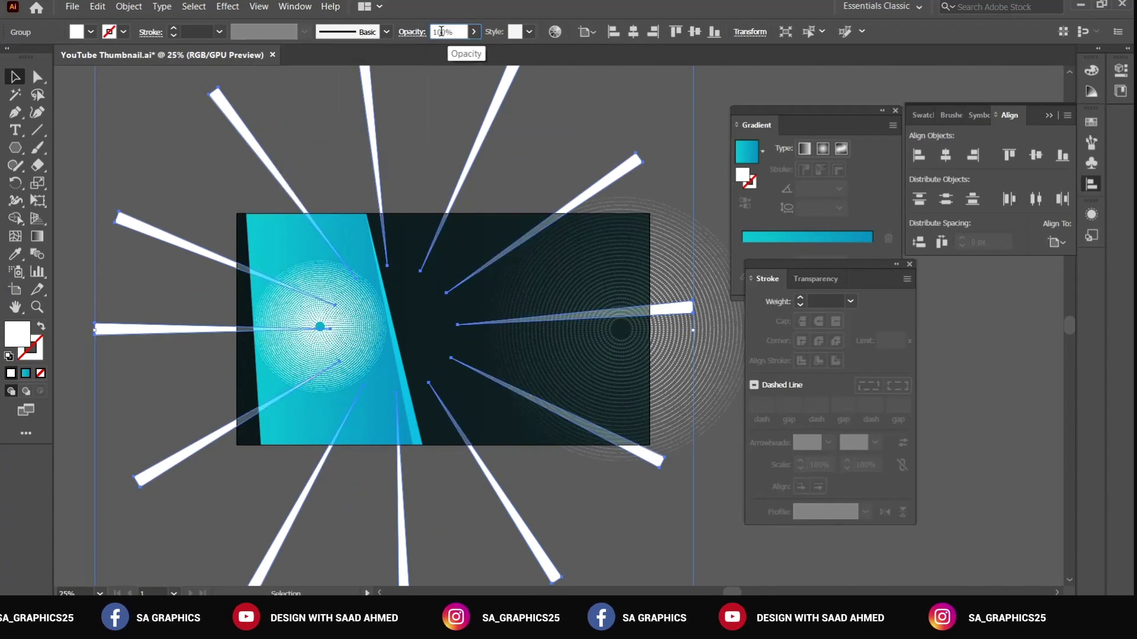
pyautogui.write('25')
pyautogui.press('Return')
pyautogui.click(562, 193)
pyautogui.hotkey('ctrl', '-')
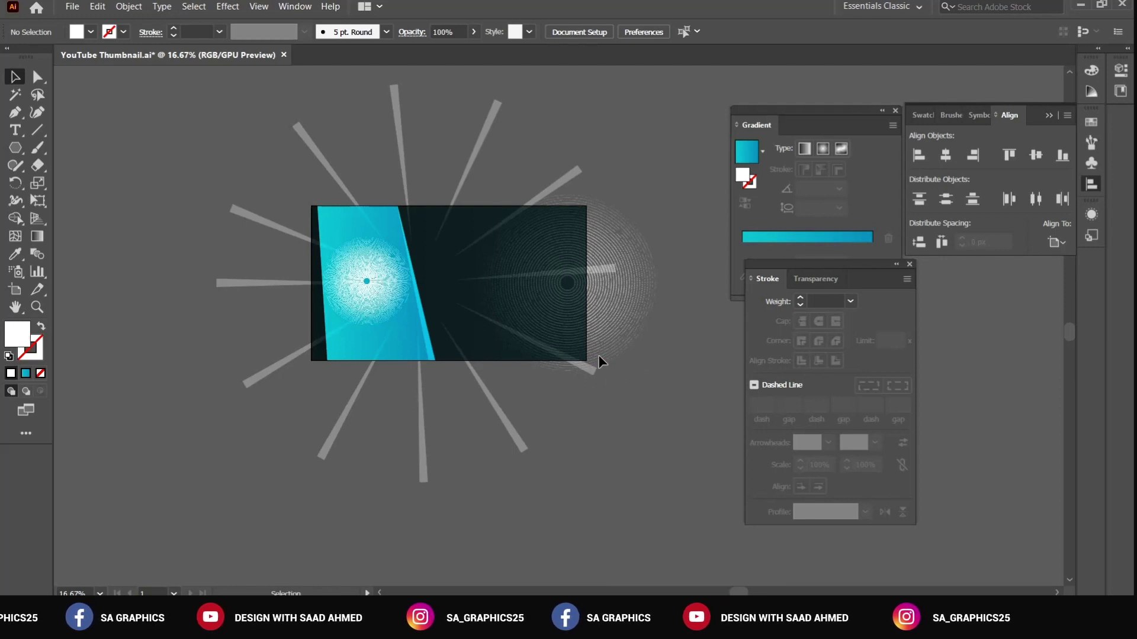
# Add the text "HOW TO CREATE A" beside the artboard
pyautogui.click(12, 135)
pyautogui.click(102, 136)
pyautogui.write('HOW TO CREATE A')
pyautogui.press('Escape')
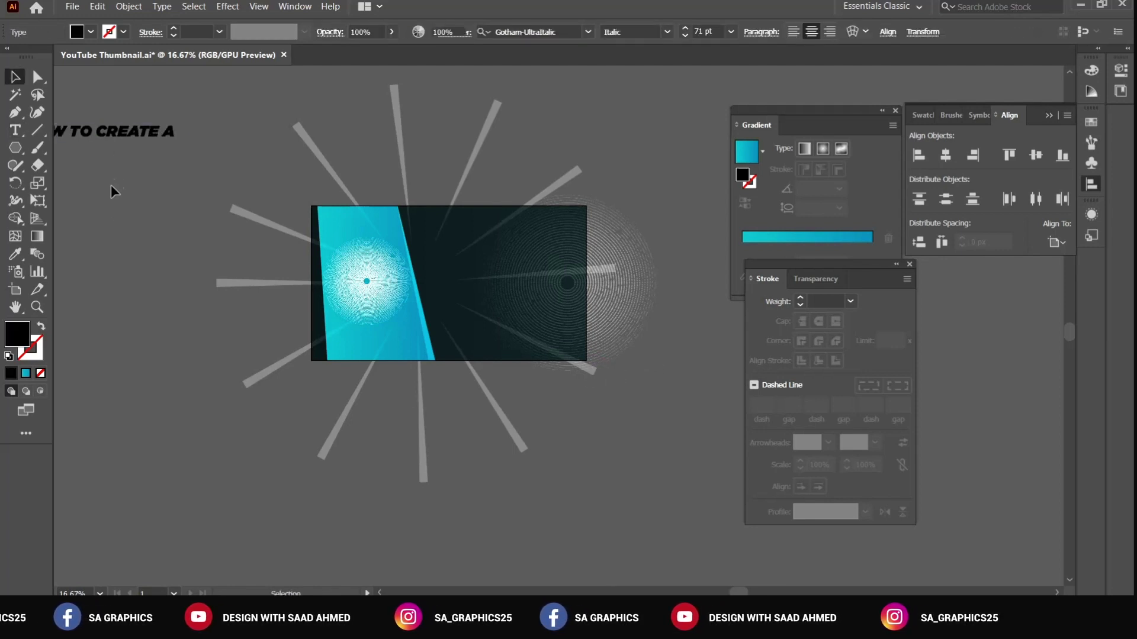
# Duplicate the text below the original and change the copy to "YOUTUBE THUMBNAIL"
pyautogui.click(111, 185)
pyautogui.moveTo(158, 131); pyautogui.dragTo(236, 236)
pyautogui.doubleClick(236, 236)
pyautogui.hotkey('ctrl', 'a')
pyautogui.write('YOUTUBE THUMBNAIL')
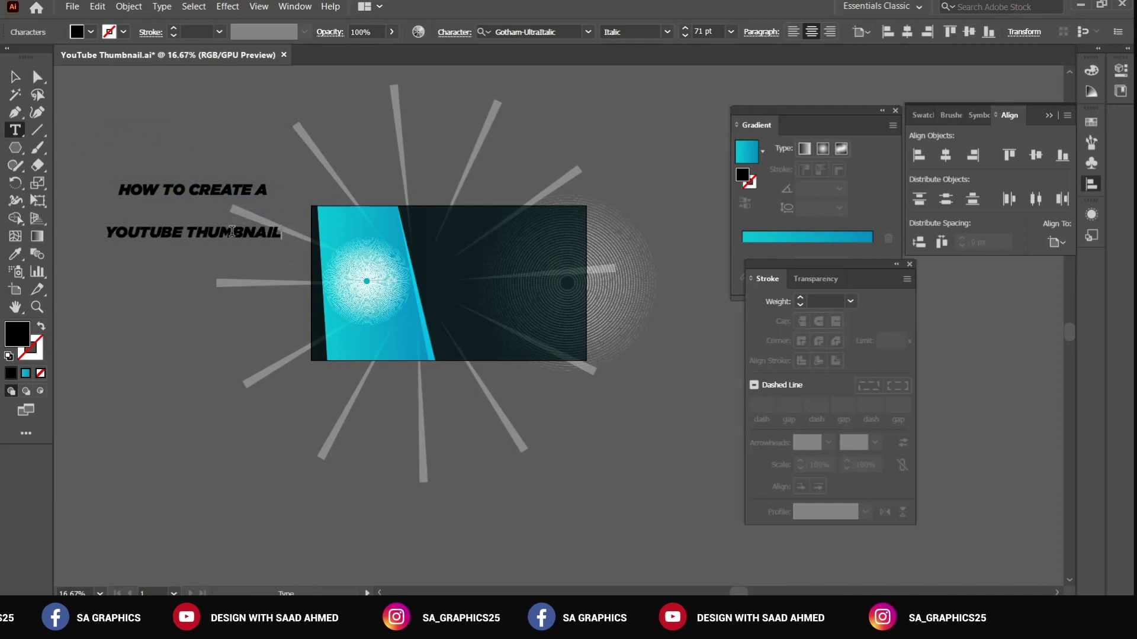
# Colour both text lines with cyan sampled from the panel and move them onto the artboard's dark area
pyautogui.click(16, 78)
pyautogui.keyDown('shift'); pyautogui.click(193, 190); pyautogui.keyUp('shift')
pyautogui.press('i')
pyautogui.click(349, 235)
pyautogui.press('v')
pyautogui.moveTo(196, 194); pyautogui.dragTo(500, 269)
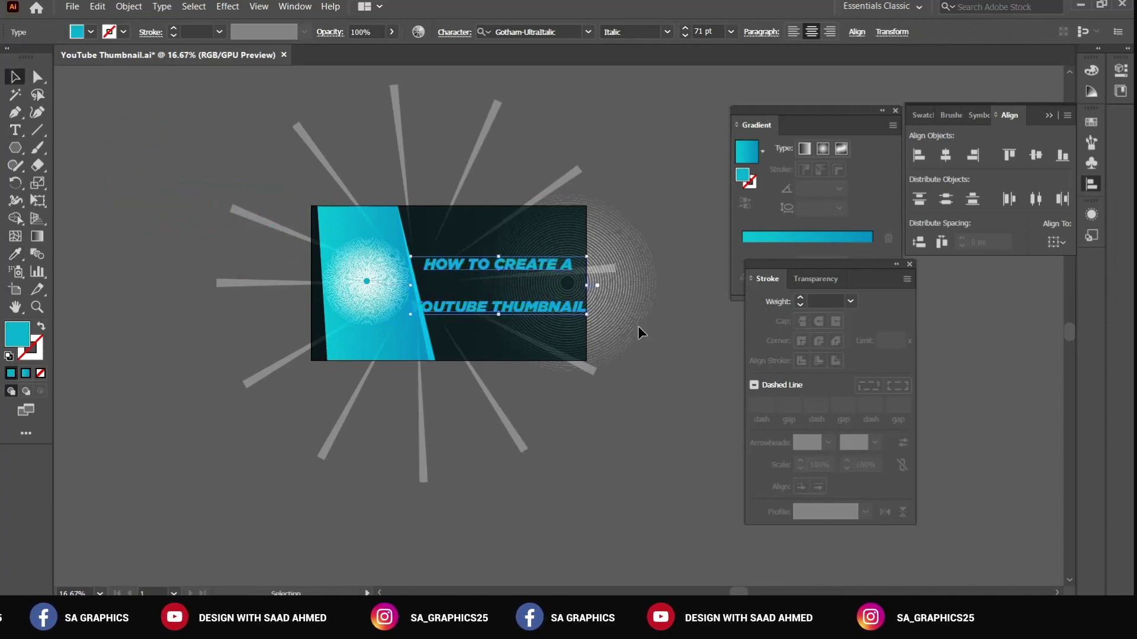
# Break "YOUTUBE THUMBNAIL" into two lines and place it below "HOW TO CREATE A" on the dark area
pyautogui.hotkey('ctrl', '=')
pyautogui.click(638, 326)
pyautogui.press('t')
pyautogui.click(571, 344)
pyautogui.press('Return')
pyautogui.click(15, 76)
pyautogui.moveTo(504, 333); pyautogui.dragTo(483, 328)
# Enlarge "HOW TO CREATE A" slightly and turn it into unfilled cyan outline text with a 2 pt stroke
pyautogui.click(622, 284)
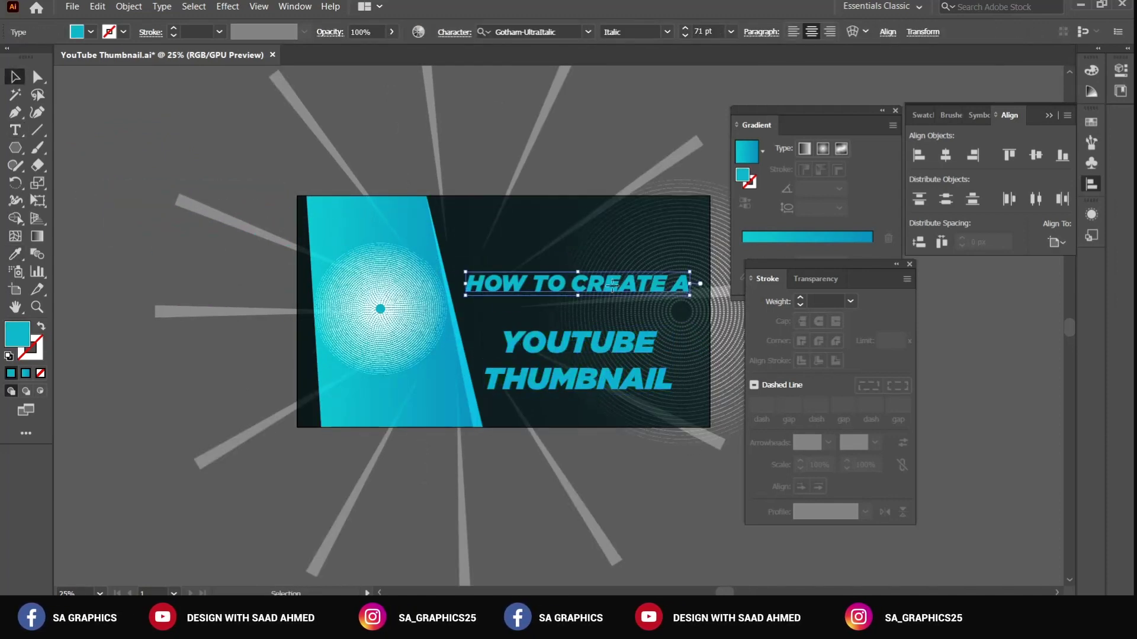
pyautogui.moveTo(621, 284); pyautogui.dragTo(612, 310)
pyautogui.hotkey('ctrl', '=')
pyautogui.hotkey('shift', 'x')
pyautogui.click(173, 28)
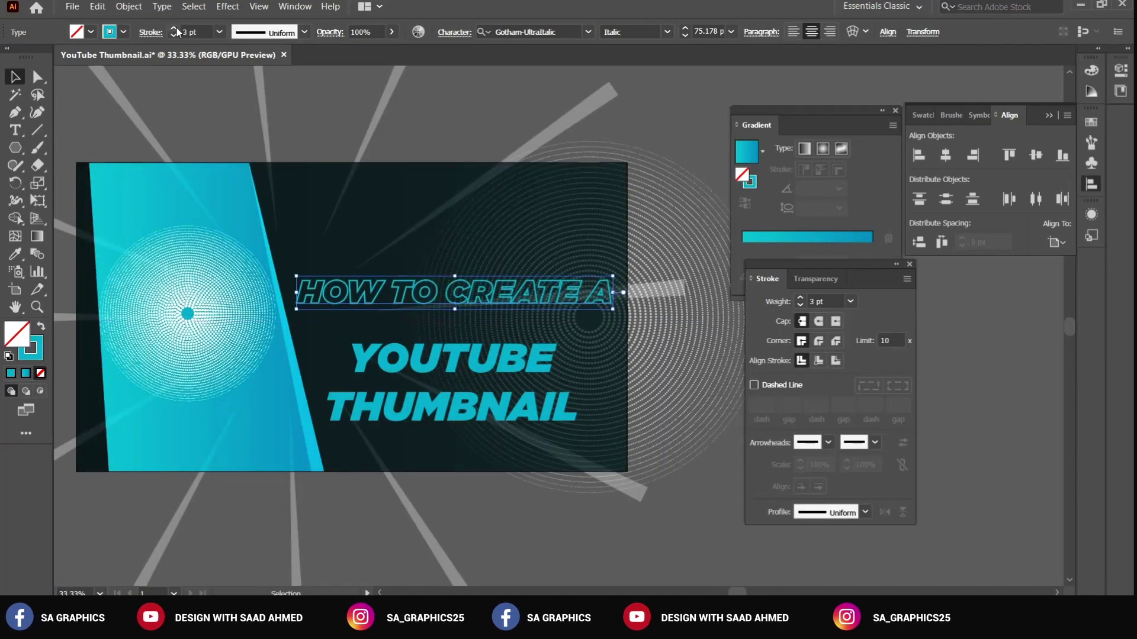
# Move the slightly enlarged "YOUTUBE THUMBNAIL" up under "HOW TO CREATE A" and centre both texts horizontally on each other
pyautogui.click(495, 385)
pyautogui.moveTo(495, 385); pyautogui.dragTo(495, 366)
pyautogui.keyDown('shift'); pyautogui.click(533, 293); pyautogui.keyUp('shift')
pyautogui.click(533, 293)
pyautogui.click(946, 155)
pyautogui.keyDown('shift'); pyautogui.click(598, 293); pyautogui.keyUp('shift')
pyautogui.moveTo(584, 365); pyautogui.dragTo(594, 364)
pyautogui.click(587, 320)
pyautogui.keyDown('ctrl'); pyautogui.click(540, 307); pyautogui.keyUp('ctrl')
pyautogui.click(540, 307)
pyautogui.click(387, 73)
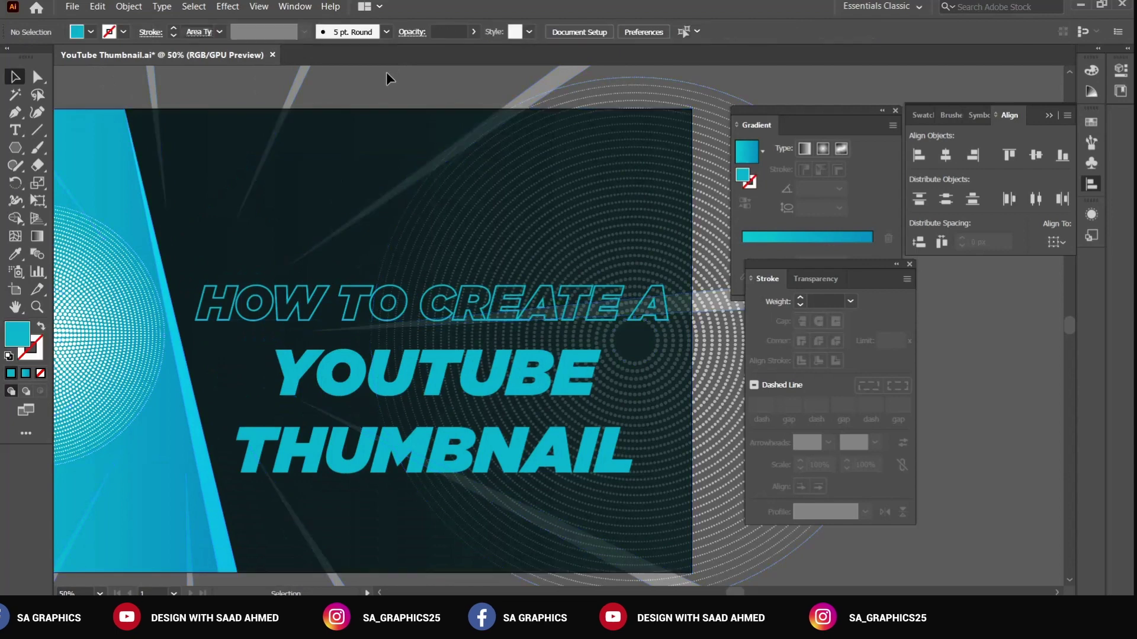
# Reduce the opacity of the large dot pattern behind the title text to 30%
pyautogui.click(571, 225)
pyautogui.click(362, 293)
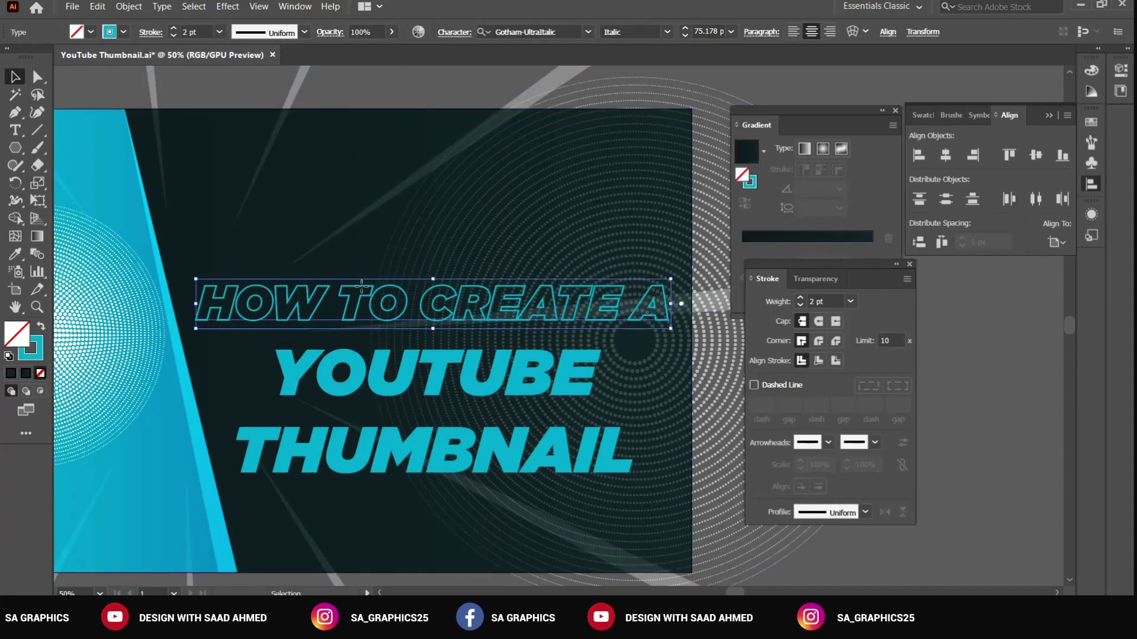
pyautogui.click(608, 214)
pyautogui.click(723, 107)
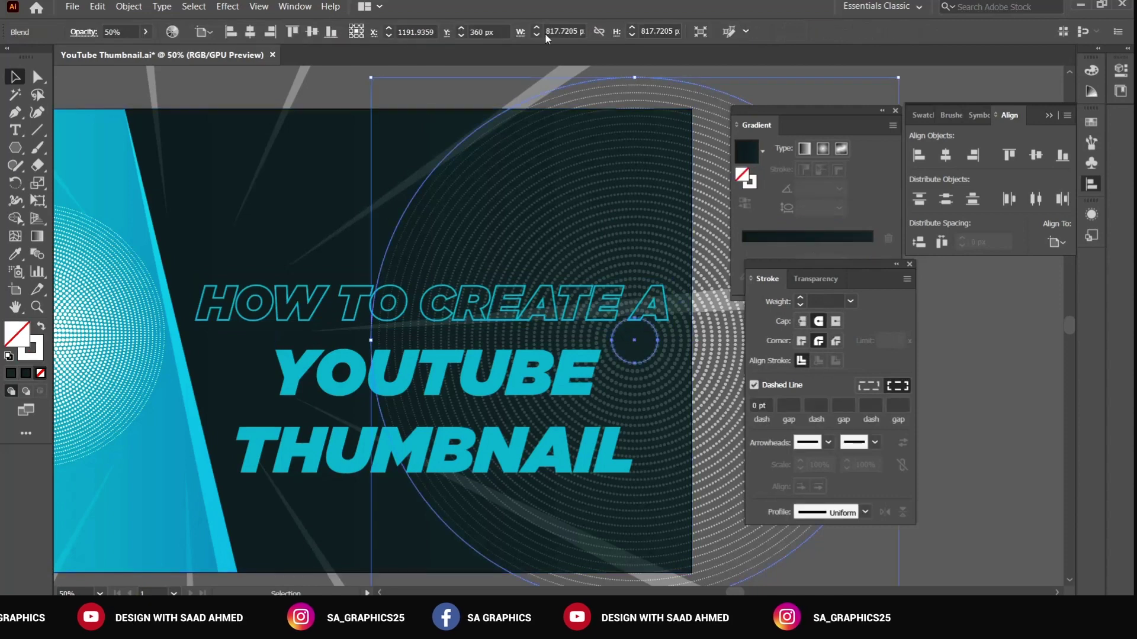
pyautogui.click(110, 32)
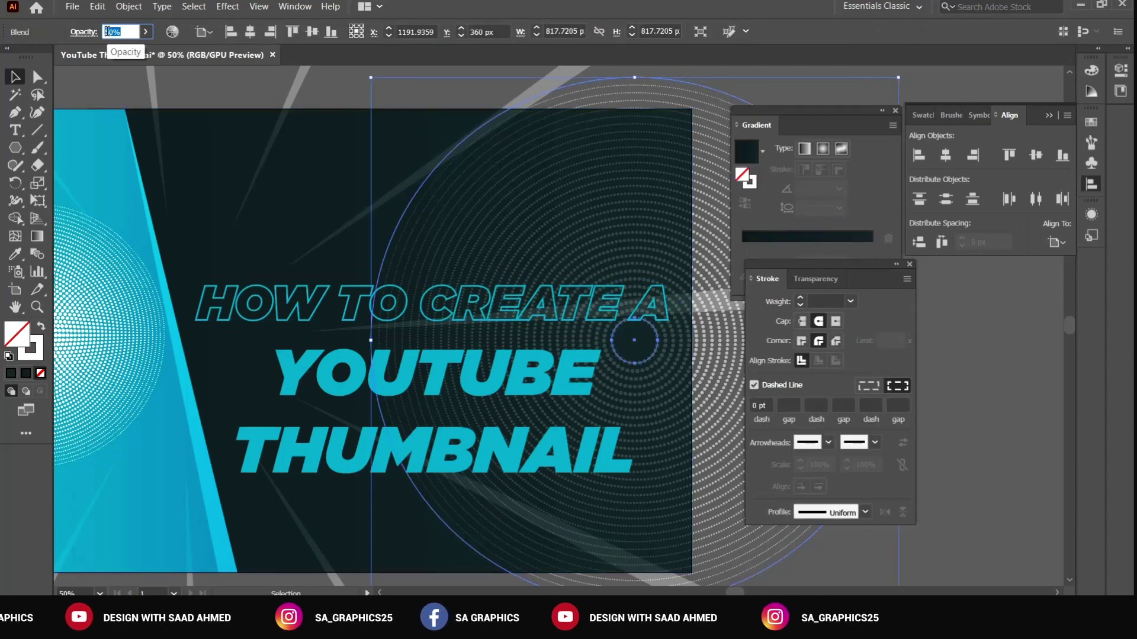
pyautogui.write('30')
pyautogui.press('Return')
pyautogui.click(108, 32)
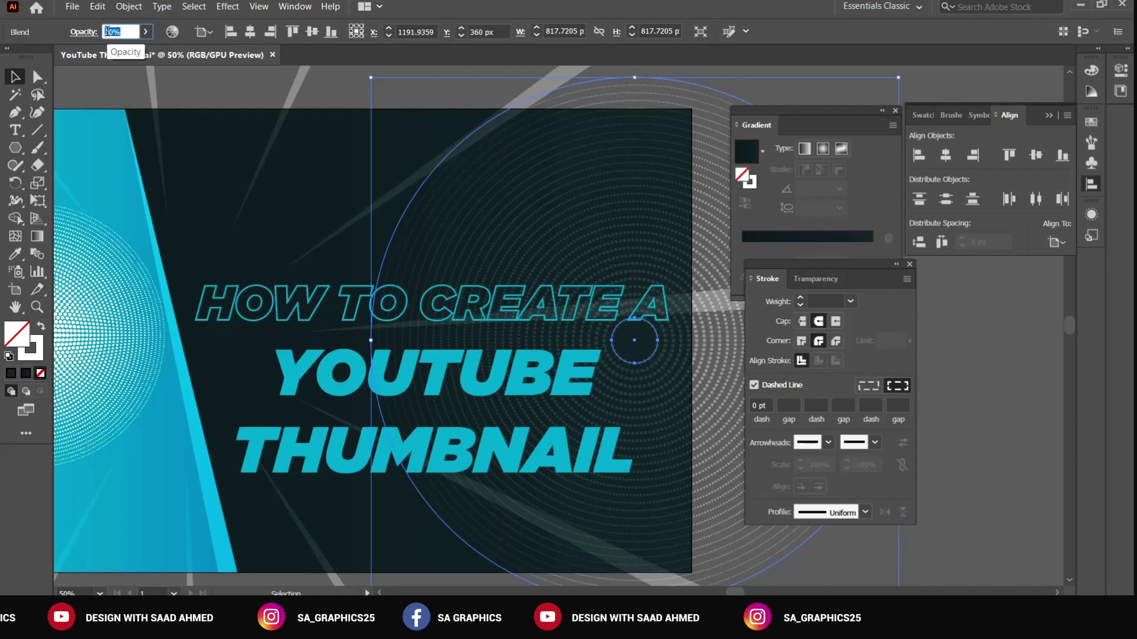
pyautogui.click(208, 88)
pyautogui.keyDown('ctrl'); pyautogui.keyDown('alt'); pyautogui.click(548, 341); pyautogui.keyUp('alt'); pyautogui.keyUp('ctrl')
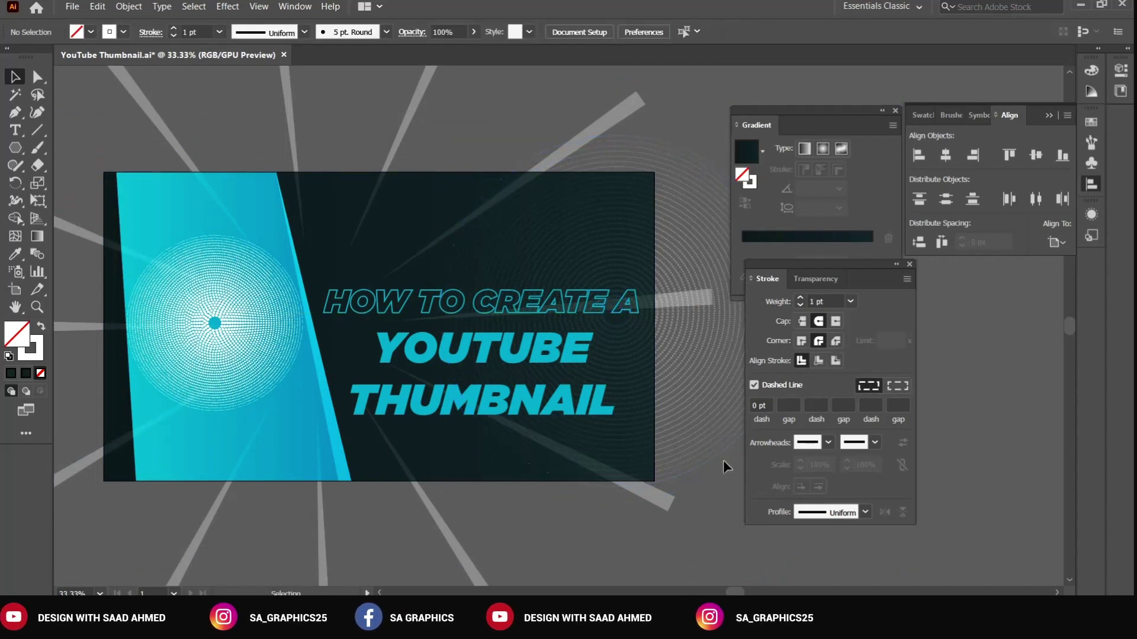
# Reduce the opacity of the ray group to 15%
pyautogui.click(676, 297)
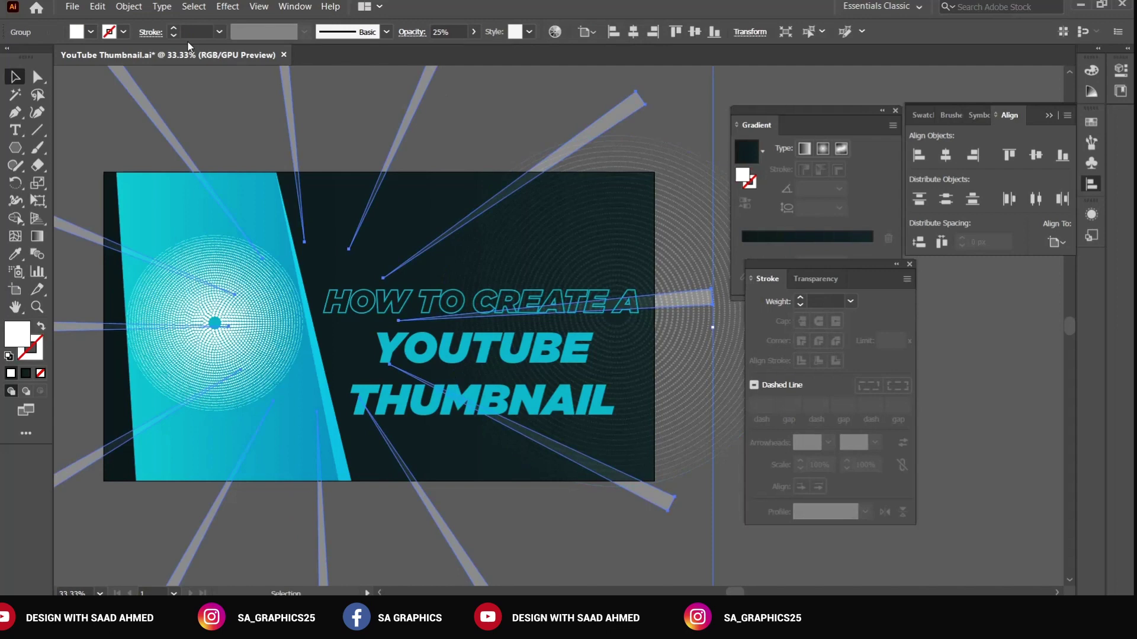
pyautogui.click(438, 32)
pyautogui.write('15')
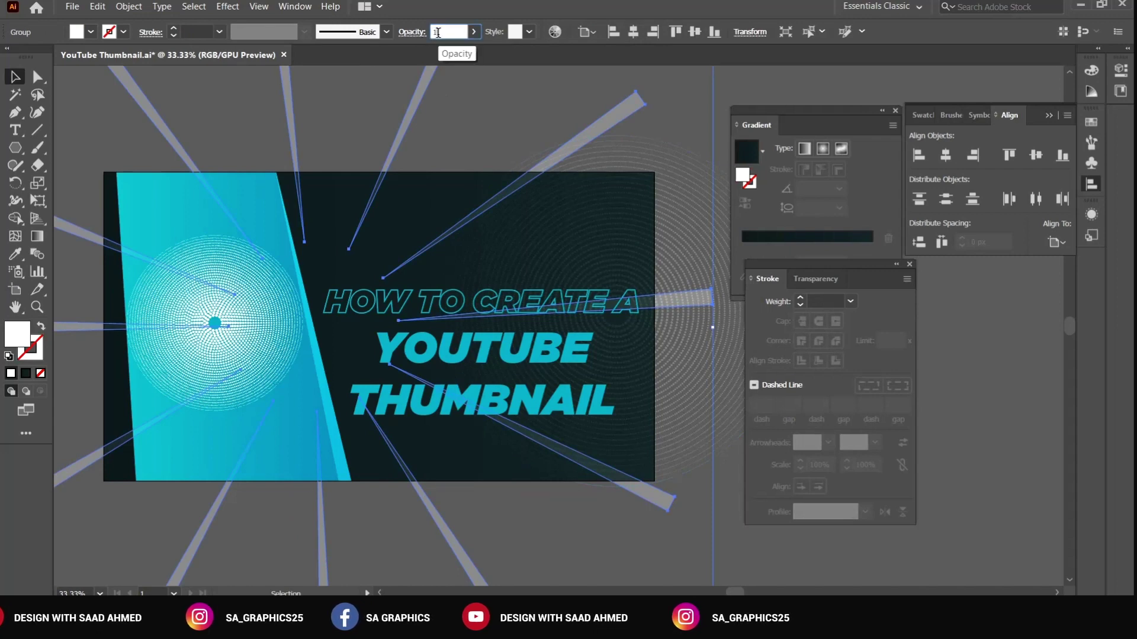
pyautogui.press('Return')
pyautogui.click(432, 122)
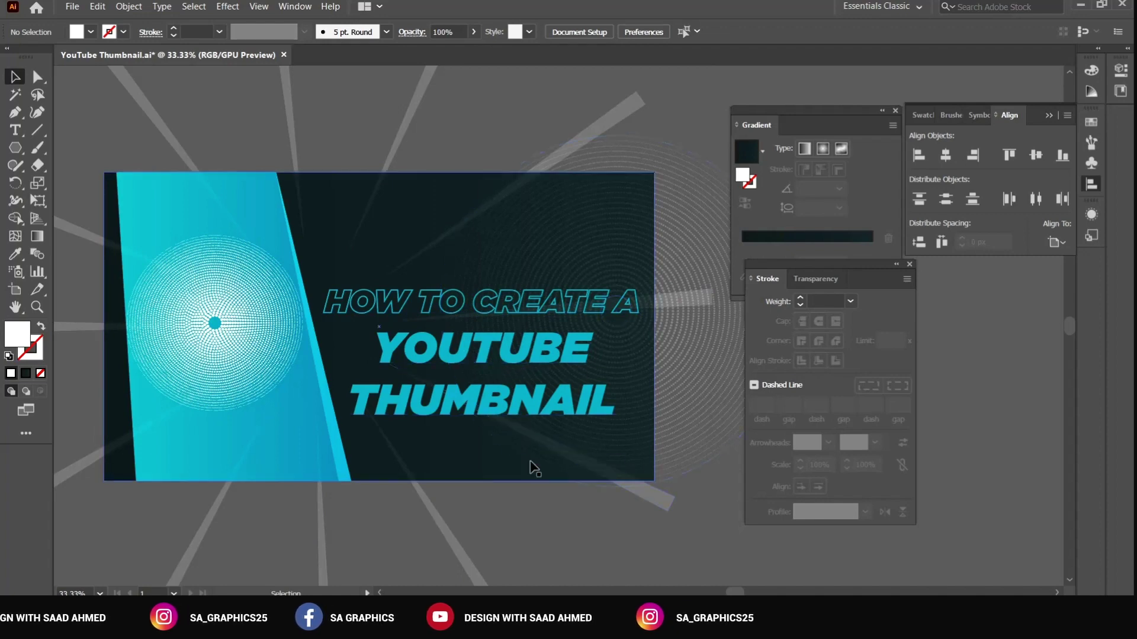
# Draw a slanted four-sided strip along the artboard's bottom beside the panel and fill it with the panel's cyan-blue gradient
pyautogui.moveTo(514, 482); pyautogui.dragTo(499, 433)
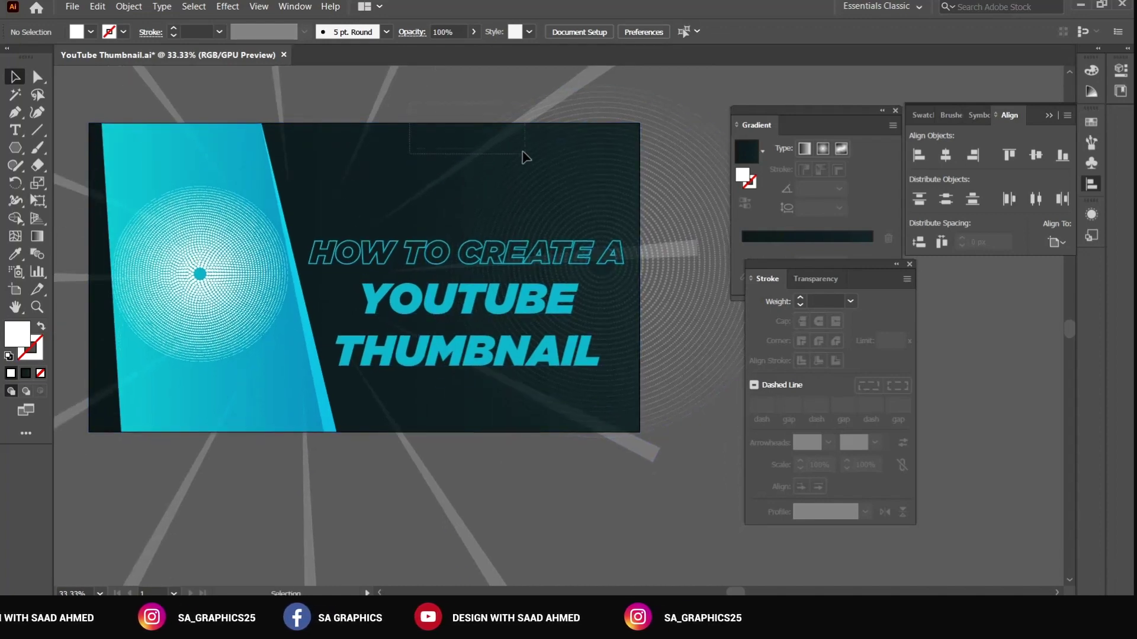
pyautogui.hotkey('ctrl', 'a')
pyautogui.hotkey('ctrl', 'shift', 'a')
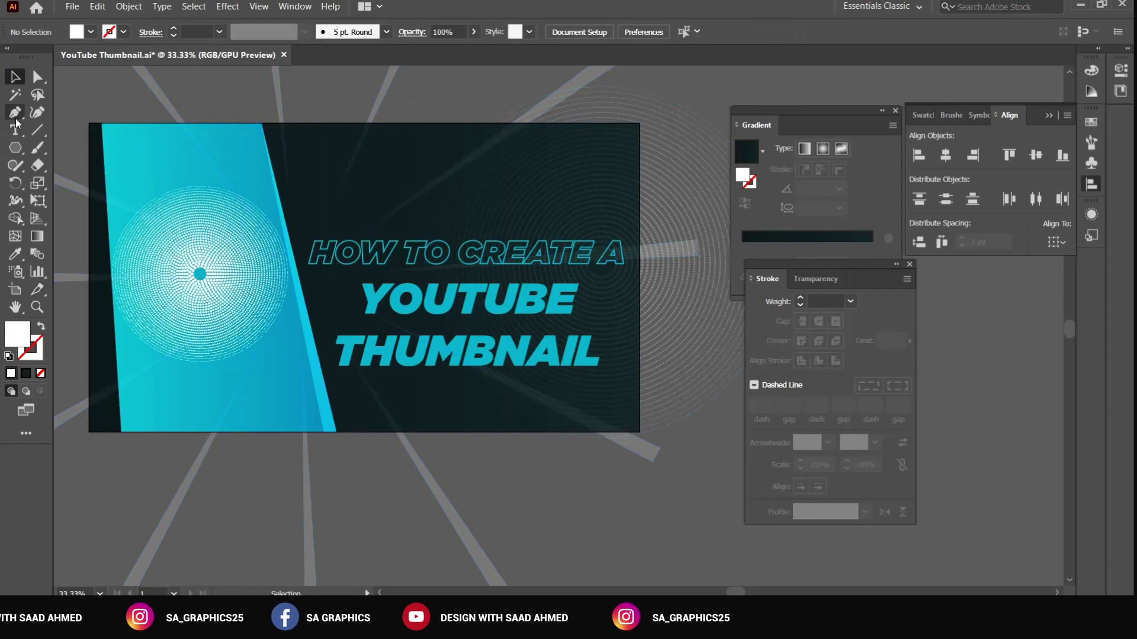
pyautogui.press('p')
pyautogui.click(328, 403)
pyautogui.click(640, 368)
pyautogui.click(639, 432)
pyautogui.click(336, 432)
pyautogui.press('i')
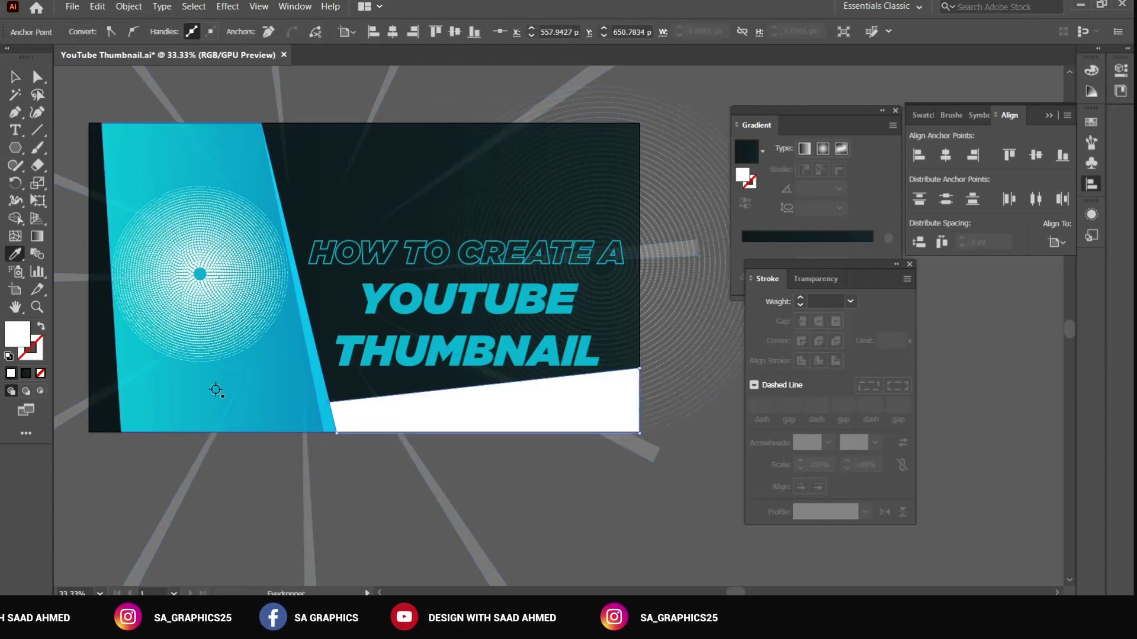
pyautogui.click(216, 391)
pyautogui.press('v')
# Move the upper-left corner of the bottom gradient strip down along the panel's slanted edge
pyautogui.click(495, 379)
pyautogui.hotkey('ctrl', '+')
pyautogui.hotkey('ctrl', '+')
pyautogui.click(467, 330)
pyautogui.scroll(3, 482, 354)
pyautogui.moveTo(432, 275); pyautogui.dragTo(447, 344)
pyautogui.moveTo(474, 461); pyautogui.dragTo(475, 458)
pyautogui.scroll(-4, 534, 498)
pyautogui.click(481, 406)
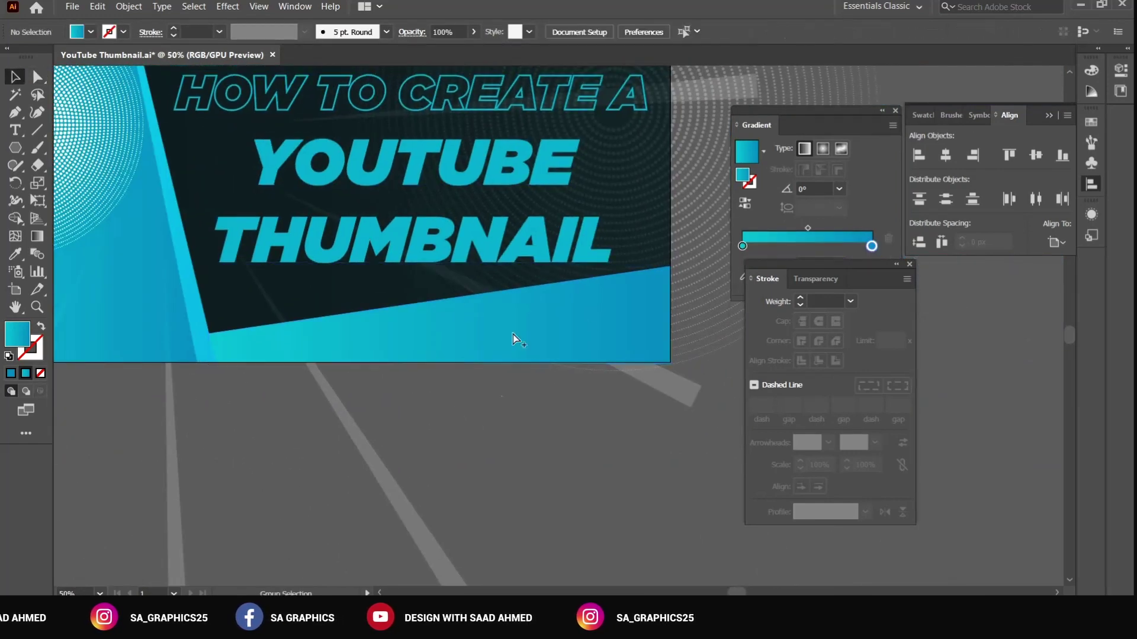
# Move the upper-right corner of the bottom gradient strip down along the artboard's side edge
pyautogui.moveTo(515, 340); pyautogui.dragTo(527, 302)
pyautogui.click(663, 254)
pyautogui.moveTo(681, 226); pyautogui.dragTo(671, 256)
pyautogui.press('v')
pyautogui.click(648, 477)
pyautogui.scroll(-2, 648, 477)
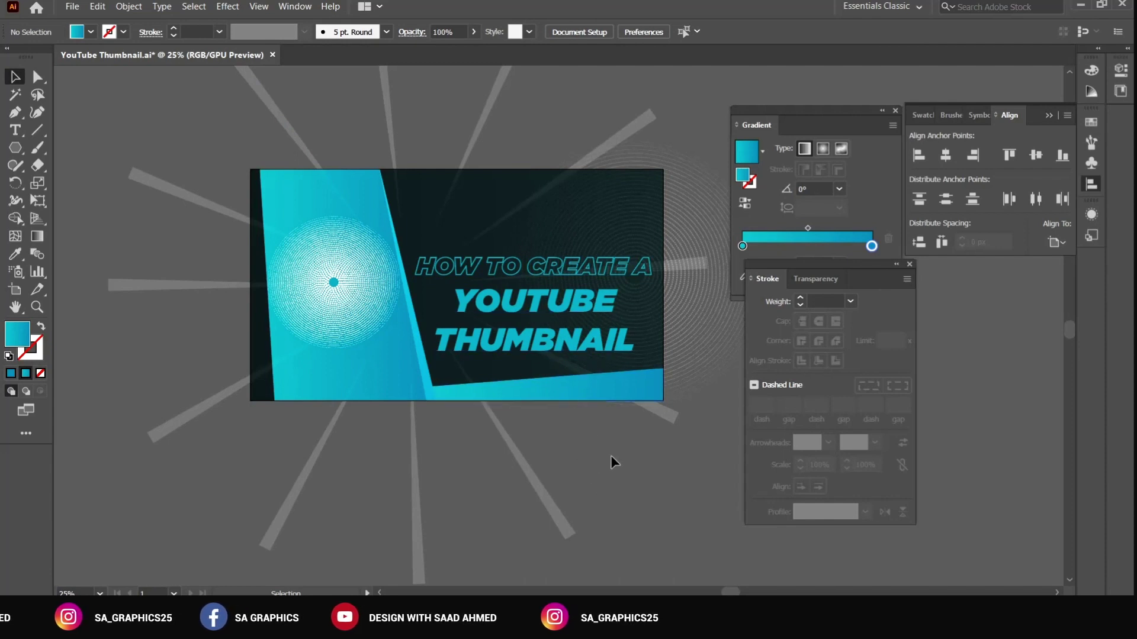
# Move the cut-out photo of the thinking man from beside the artboard onto the cyan-blue panel
pyautogui.hotkey('ctrl', '-')
pyautogui.hotkey('ctrl', '=')
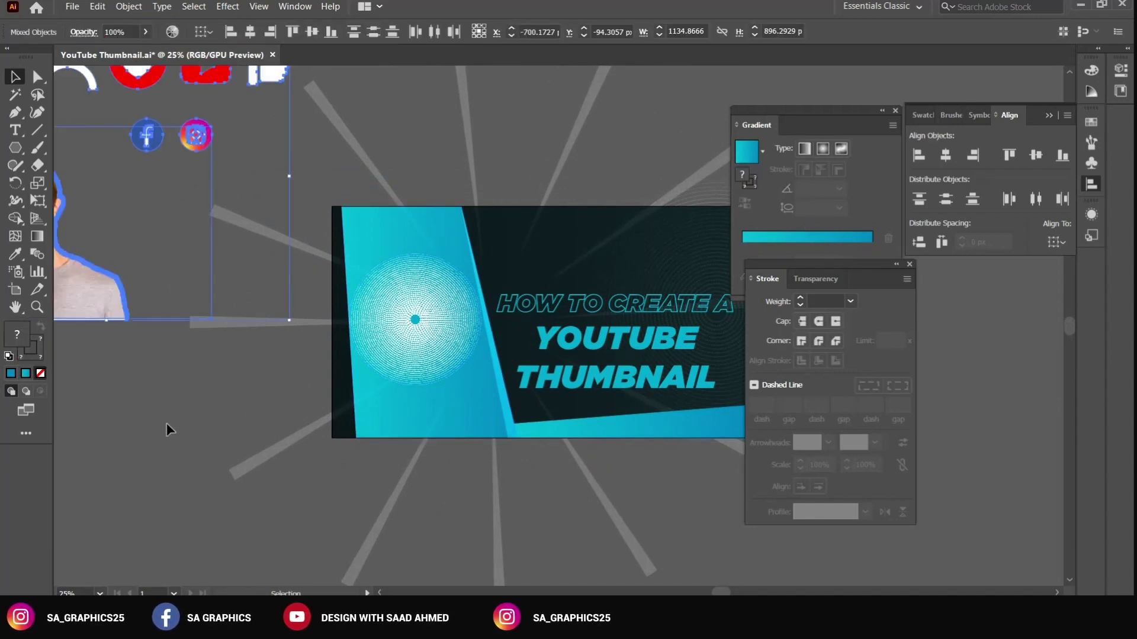
pyautogui.moveTo(167, 424); pyautogui.dragTo(243, 423)
pyautogui.click(141, 302)
pyautogui.click(140, 324)
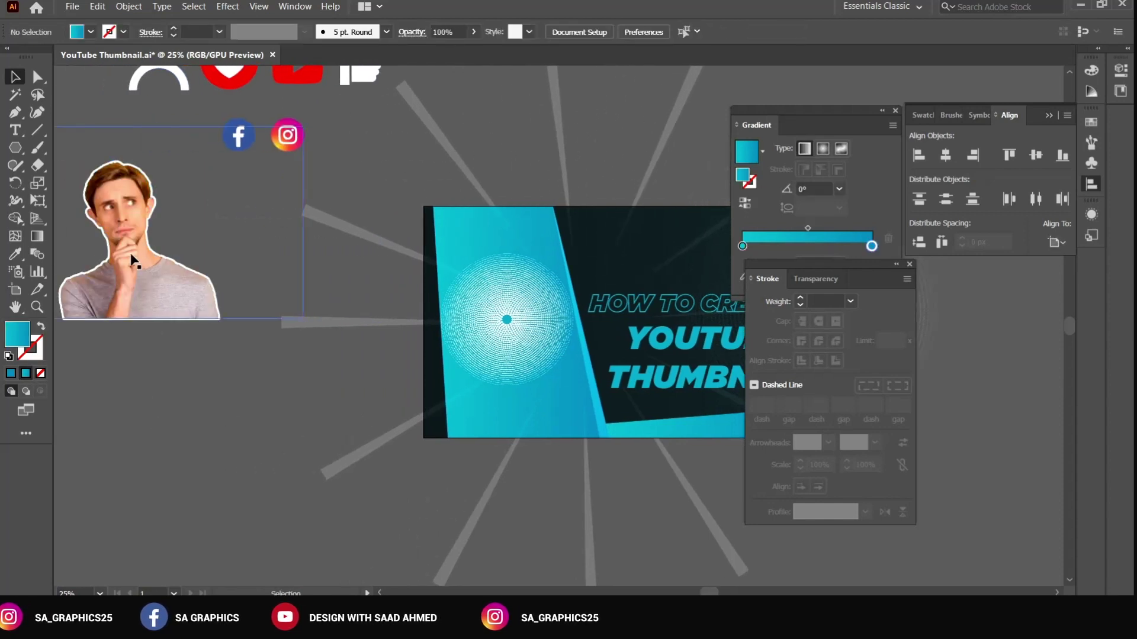
pyautogui.moveTo(123, 254); pyautogui.dragTo(515, 372)
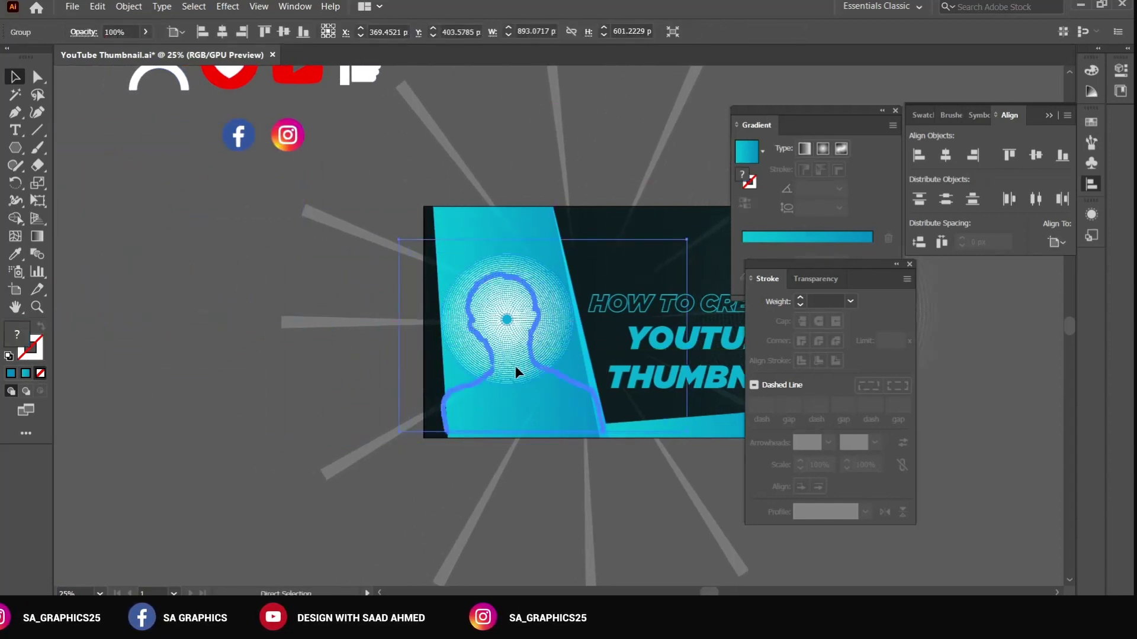
pyautogui.click(305, 337)
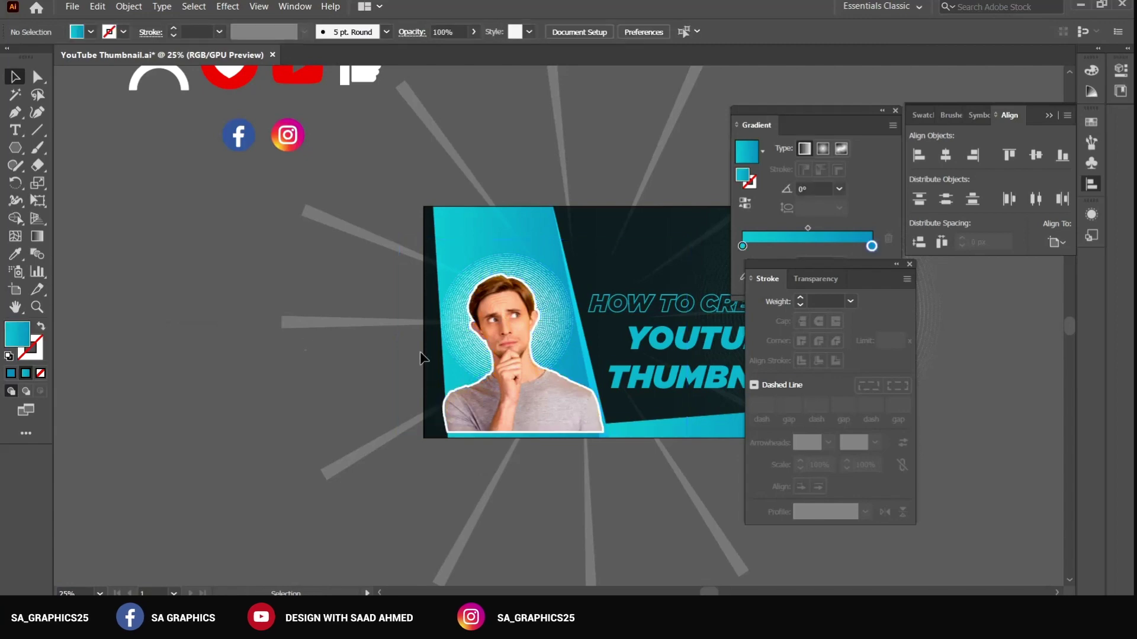
# Shift the man's photo aside along the artboard's bottom edge and move the panel's upper-left corner slightly outward
pyautogui.scroll(1, 558, 367)
pyautogui.moveTo(508, 290); pyautogui.dragTo(548, 421)
pyautogui.press('a')
pyautogui.click(385, 131)
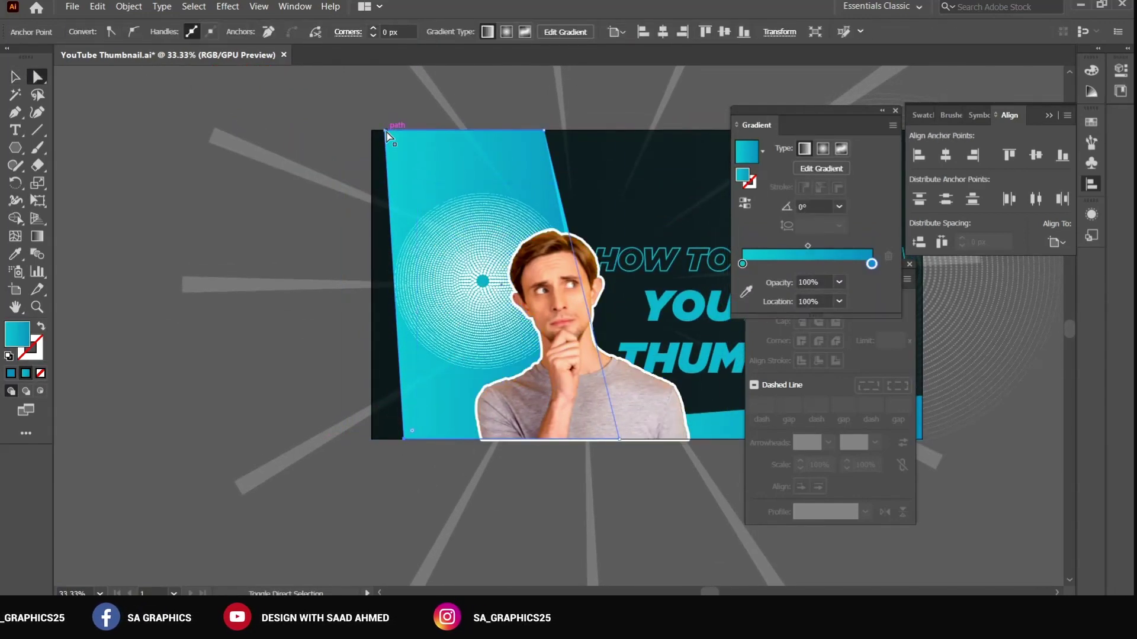
pyautogui.moveTo(386, 131); pyautogui.dragTo(381, 129)
# Enlarge the panel's dot circle slightly and move the man's photo back in front of it
pyautogui.press('v')
pyautogui.click(527, 219)
pyautogui.moveTo(571, 193); pyautogui.dragTo(574, 189)
pyautogui.click(586, 207)
pyautogui.moveTo(579, 289); pyautogui.dragTo(490, 289)
pyautogui.click(650, 505)
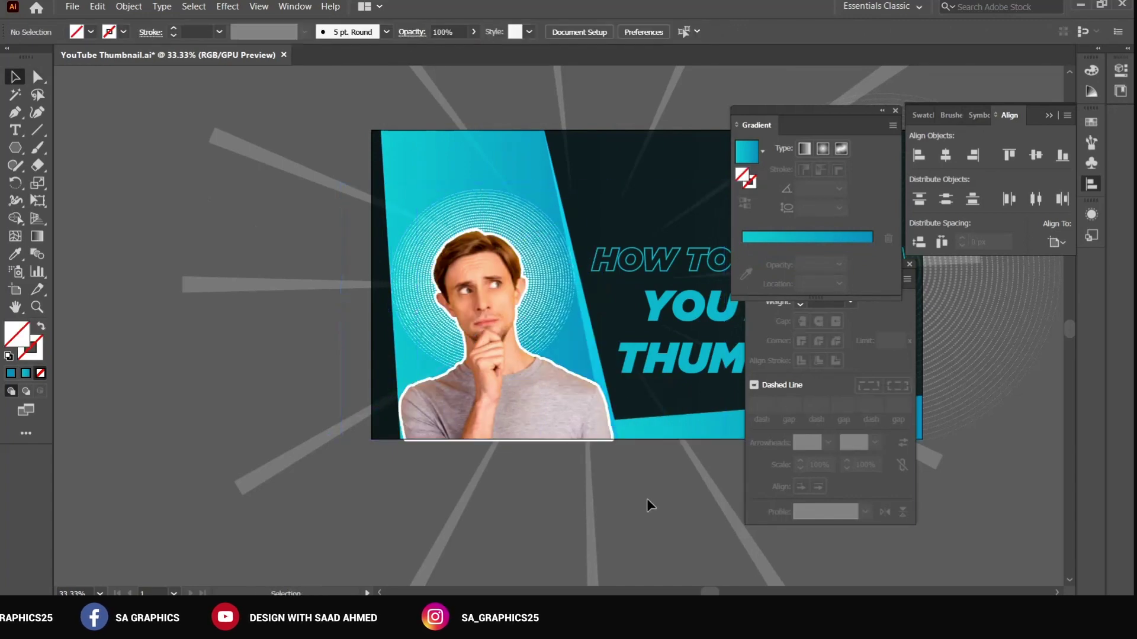
# Scale the man's photo down to about 856 px wide and seat it on the artboard's bottom edge
pyautogui.click(509, 356)
pyautogui.moveTo(328, 182); pyautogui.dragTo(340, 190)
pyautogui.hotkey('ctrl', '+')
pyautogui.scroll(-2, 631, 497)
pyautogui.click(632, 498)
pyautogui.moveTo(584, 326); pyautogui.dragTo(590, 327)
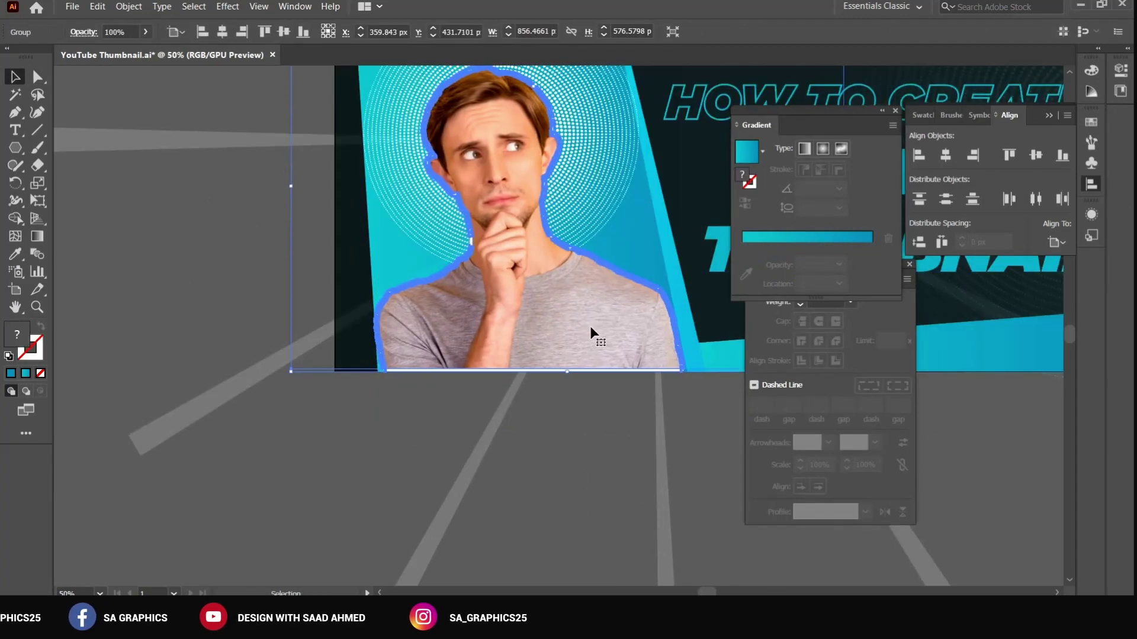
pyautogui.click(563, 390)
pyautogui.moveTo(558, 369); pyautogui.dragTo(556, 376)
pyautogui.click(547, 430)
pyautogui.hotkey('ctrl', '-')
# Move all lines of the title text up slightly on the dark background
pyautogui.moveTo(687, 284); pyautogui.dragTo(347, 310)
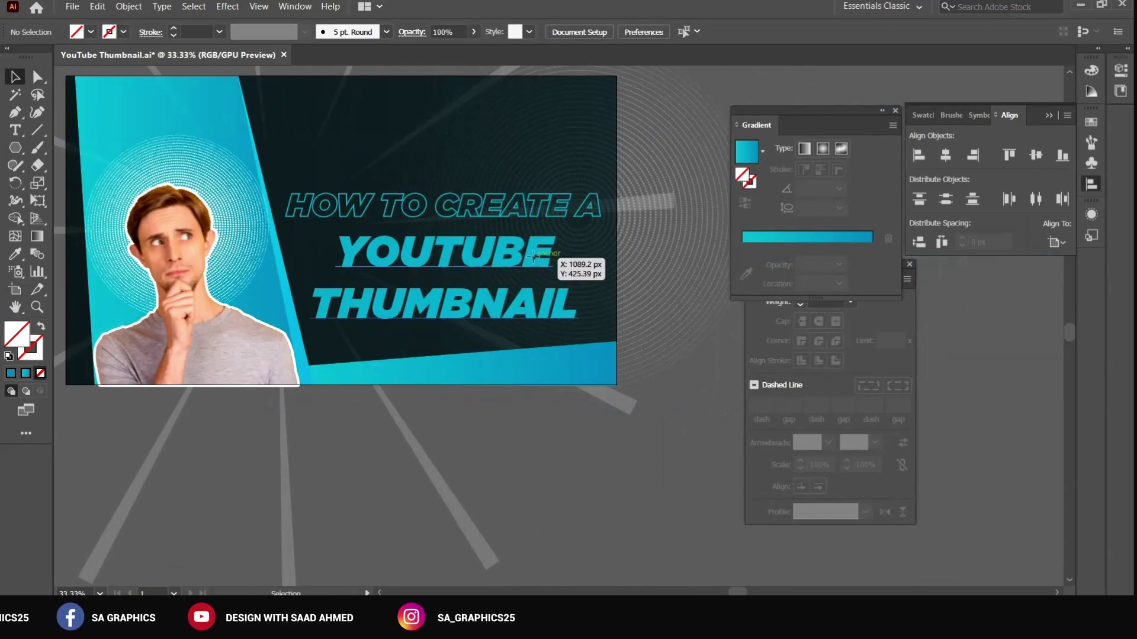
pyautogui.click(527, 252)
pyautogui.hotkey('shift', 'Up')
pyautogui.hotkey('shift', 'Up')
pyautogui.hotkey('shift', 'Up')
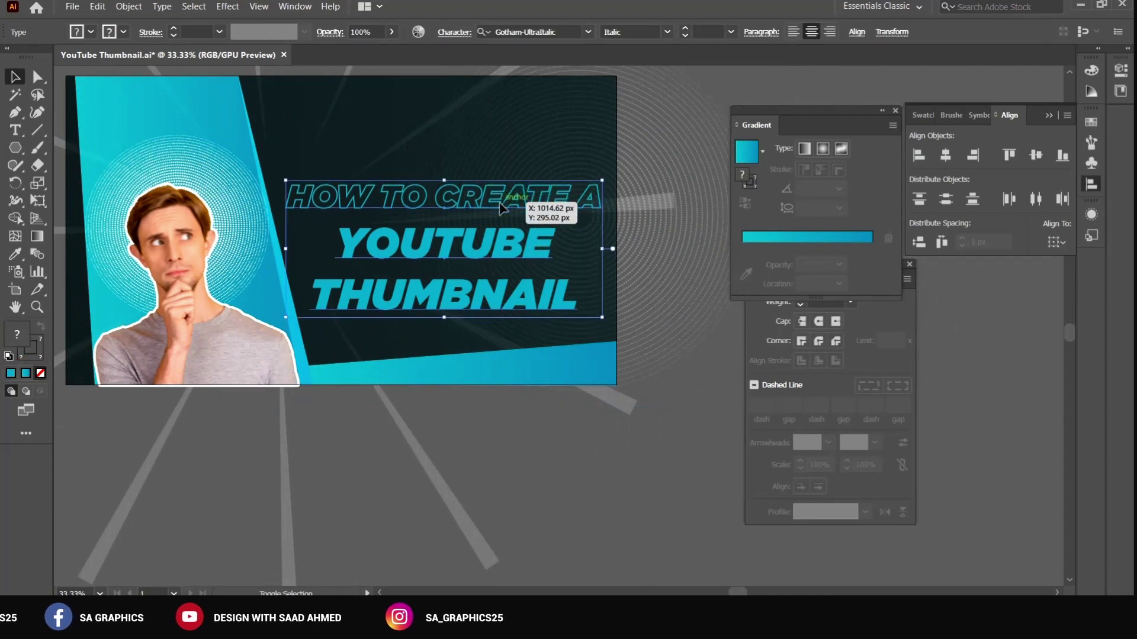
pyautogui.hotkey('shift', 'Down')
pyautogui.hotkey('shift', 'Up')
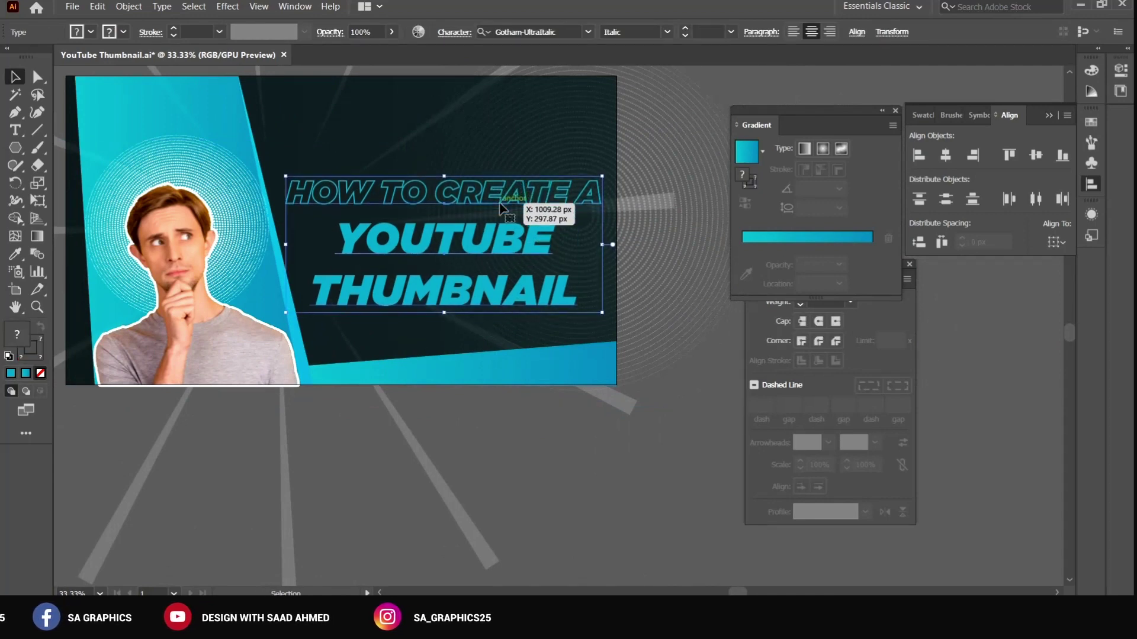
pyautogui.hotkey('shift', 'Down')
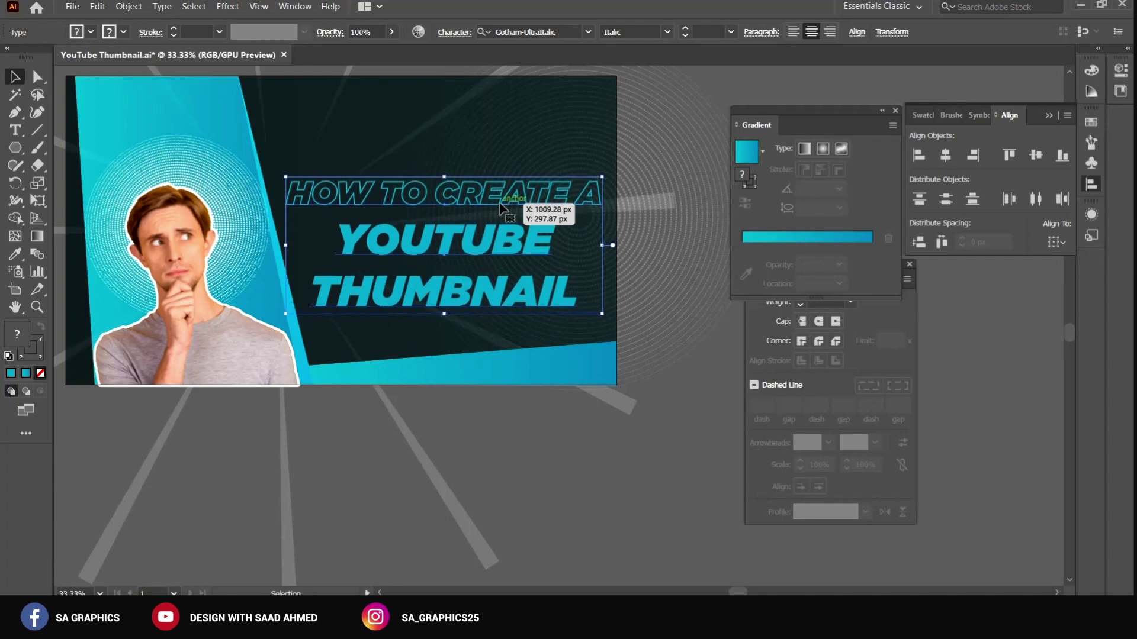
pyautogui.click(539, 403)
# Apply a Multiply drop shadow to the YOUTUBE THUMBNAIL text with 75% opacity, 7 px X and Y offsets and 5 px blur
pyautogui.click(482, 251)
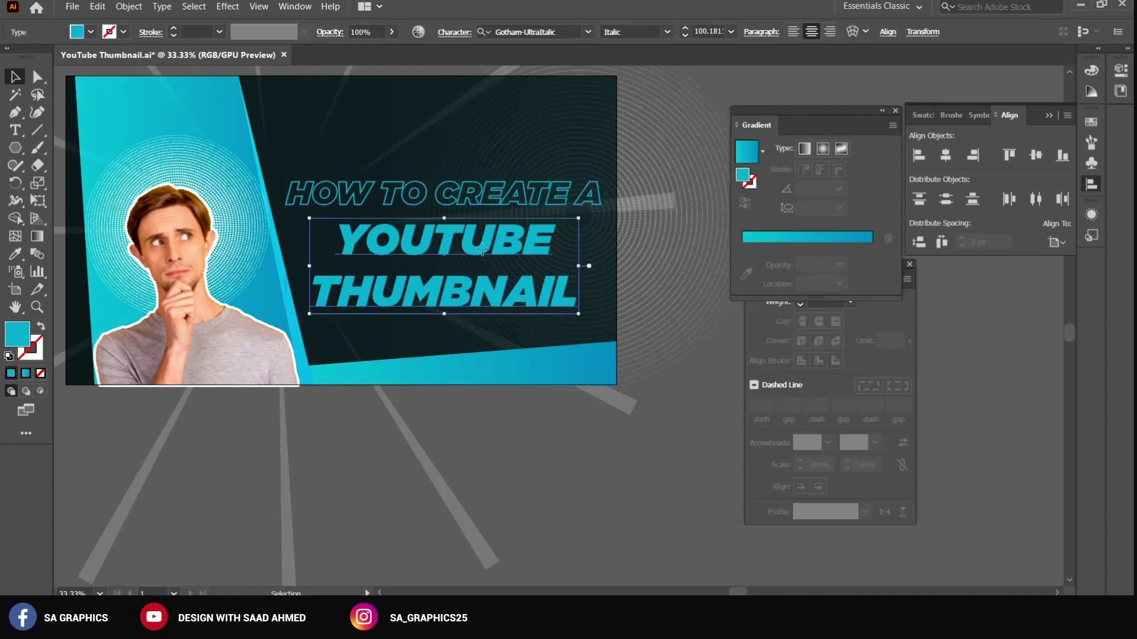
pyautogui.click(228, 6)
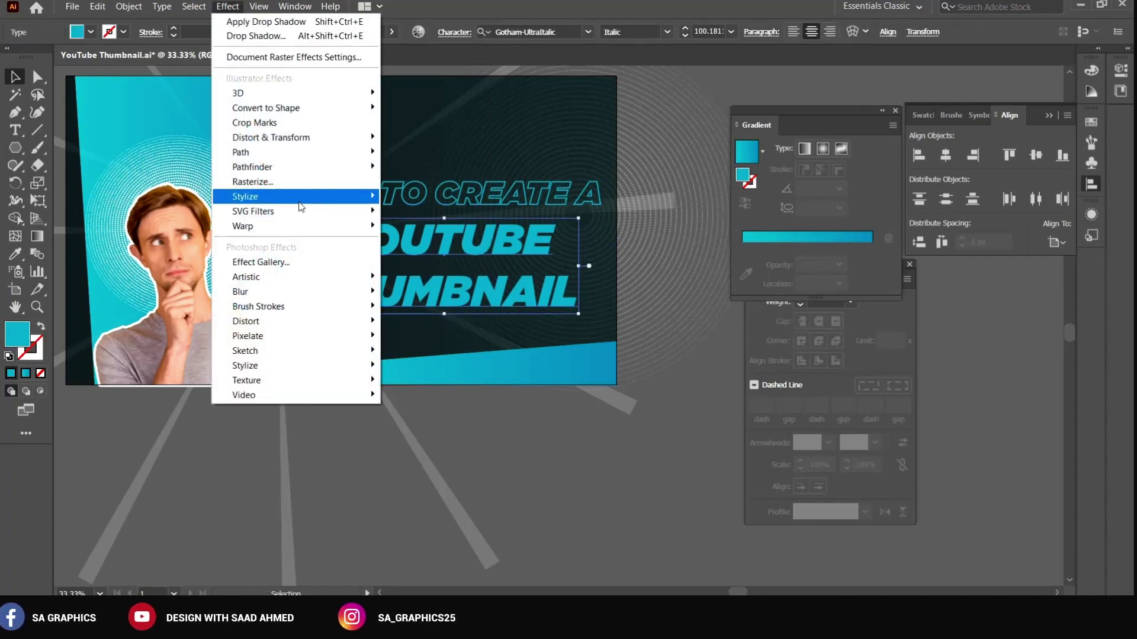
pyautogui.moveTo(302, 199)
pyautogui.click(418, 204)
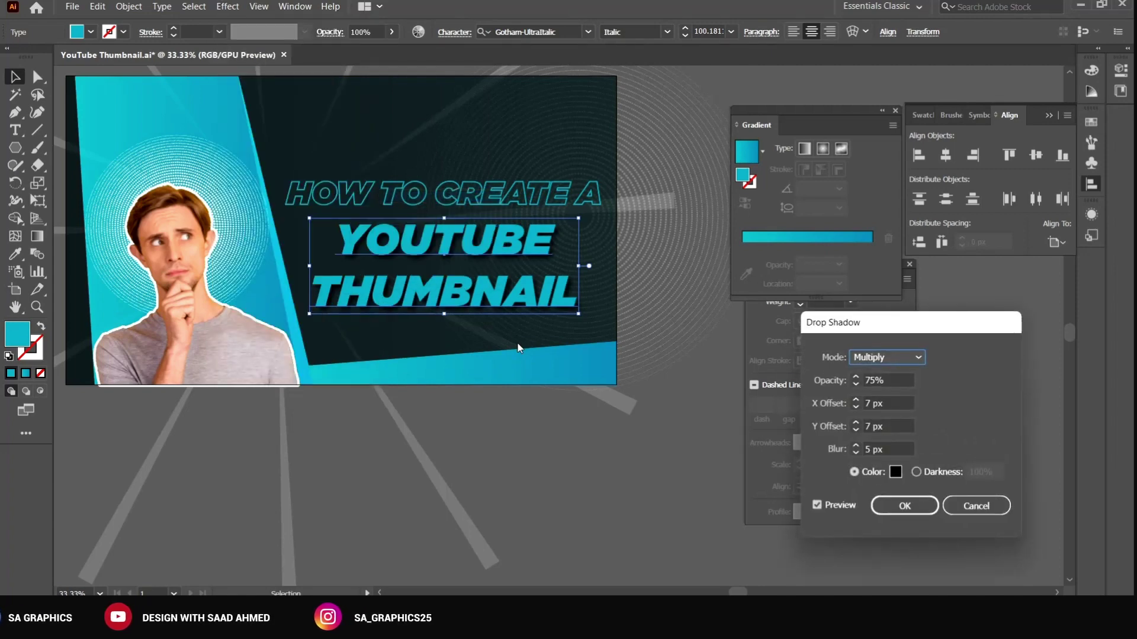
pyautogui.click(918, 512)
pyautogui.click(512, 457)
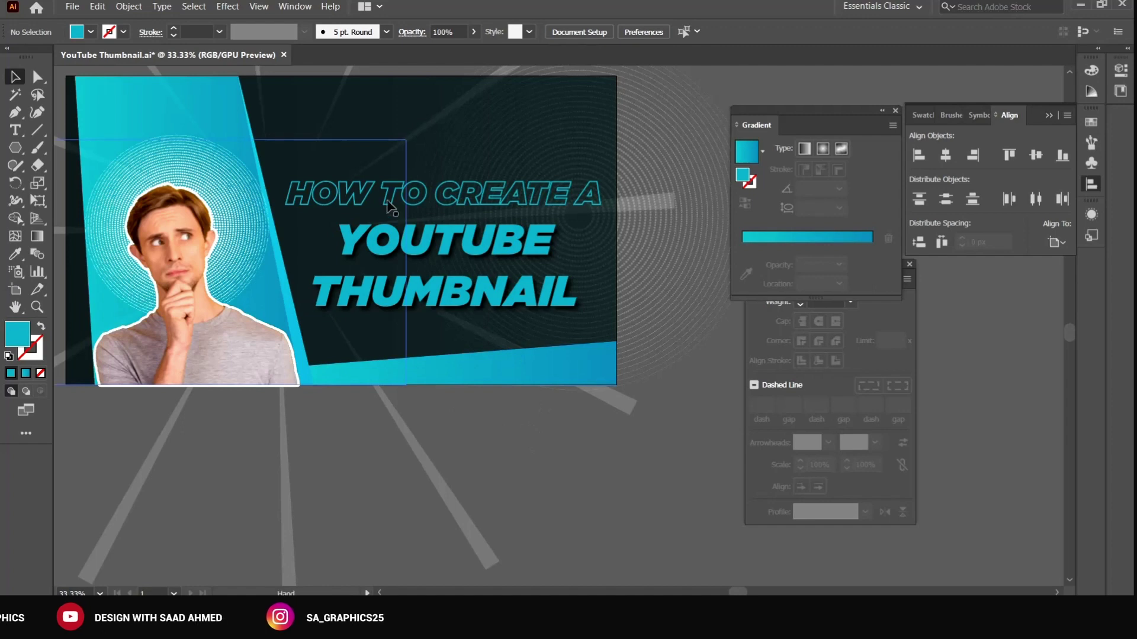
# Move the white arc, heart, YouTube and thumbs-up icons closer to the artboard, just above it
pyautogui.moveTo(388, 205); pyautogui.dragTo(438, 245)
pyautogui.click(355, 274)
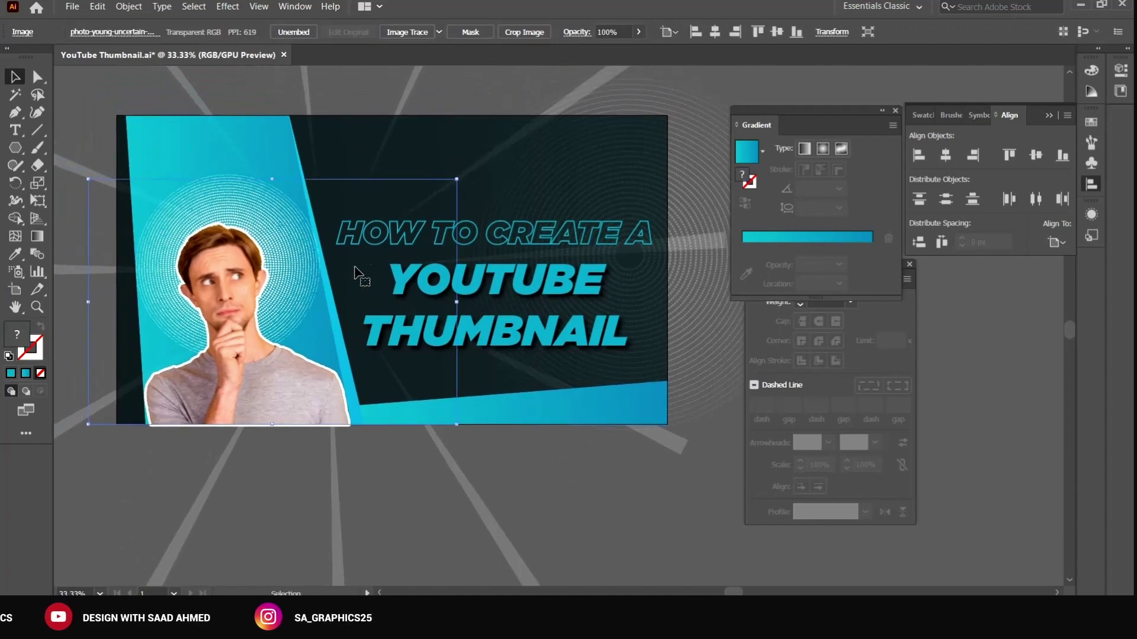
pyautogui.keyDown('ctrl'); pyautogui.keyDown('alt'); pyautogui.click(421, 264); pyautogui.keyUp('alt'); pyautogui.keyUp('ctrl')
pyautogui.moveTo(354, 174); pyautogui.dragTo(440, 290)
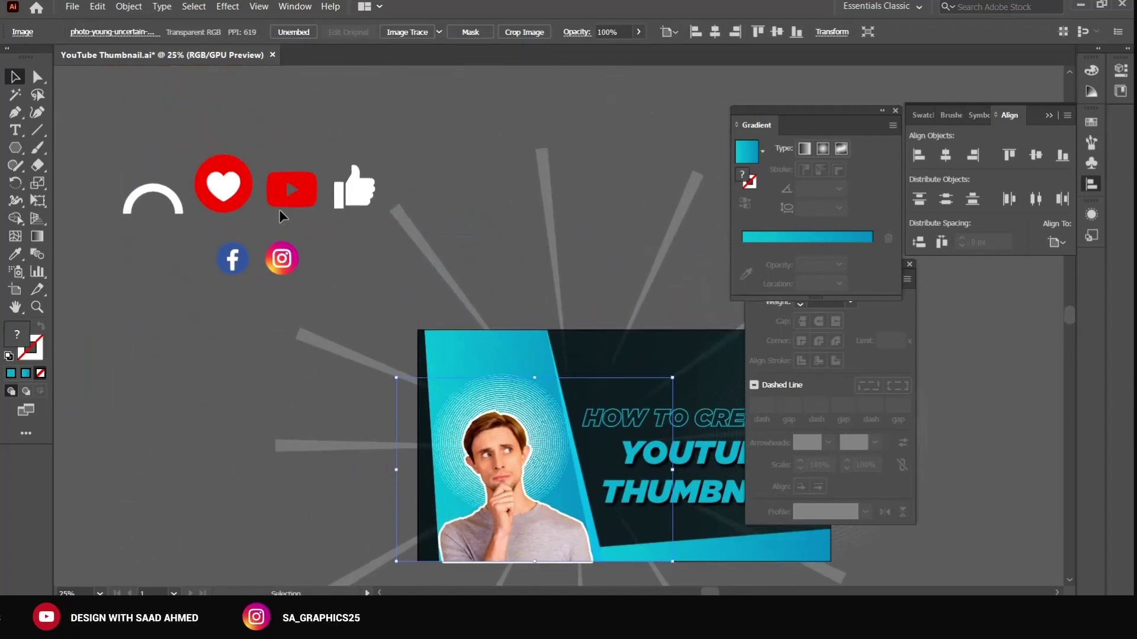
pyautogui.moveTo(113, 142); pyautogui.dragTo(577, 260)
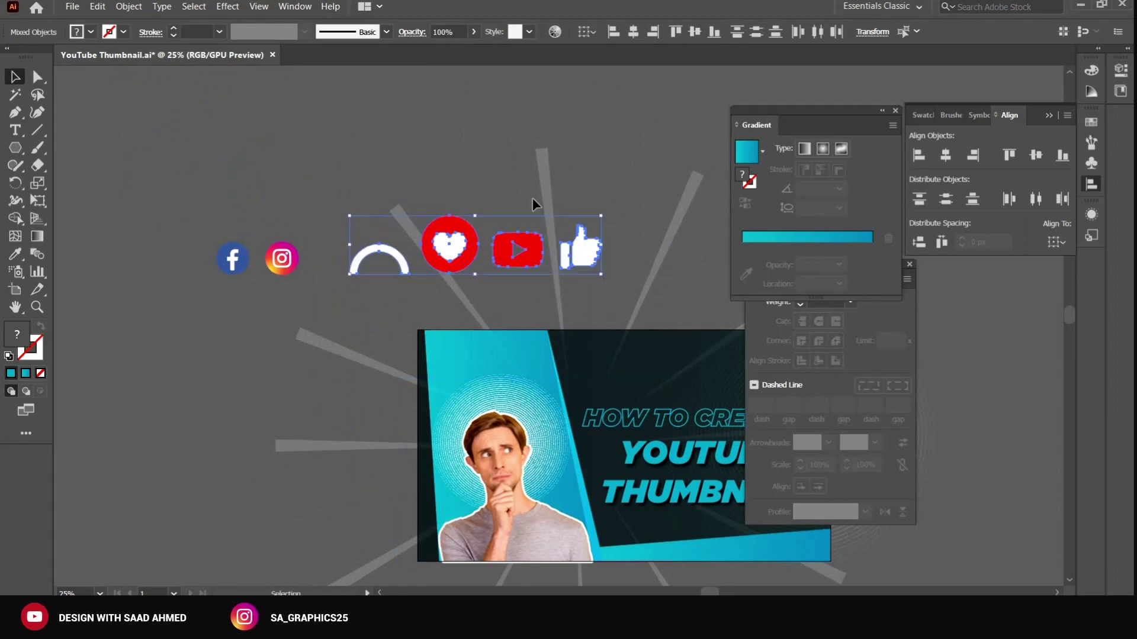
pyautogui.click(537, 171)
pyautogui.moveTo(595, 326); pyautogui.dragTo(518, 237)
# Place two white arcs with drop shadows, a large upside-down one over the artboard's upper-left corner and a smaller one on the panel's slanted edge
pyautogui.click(638, 442)
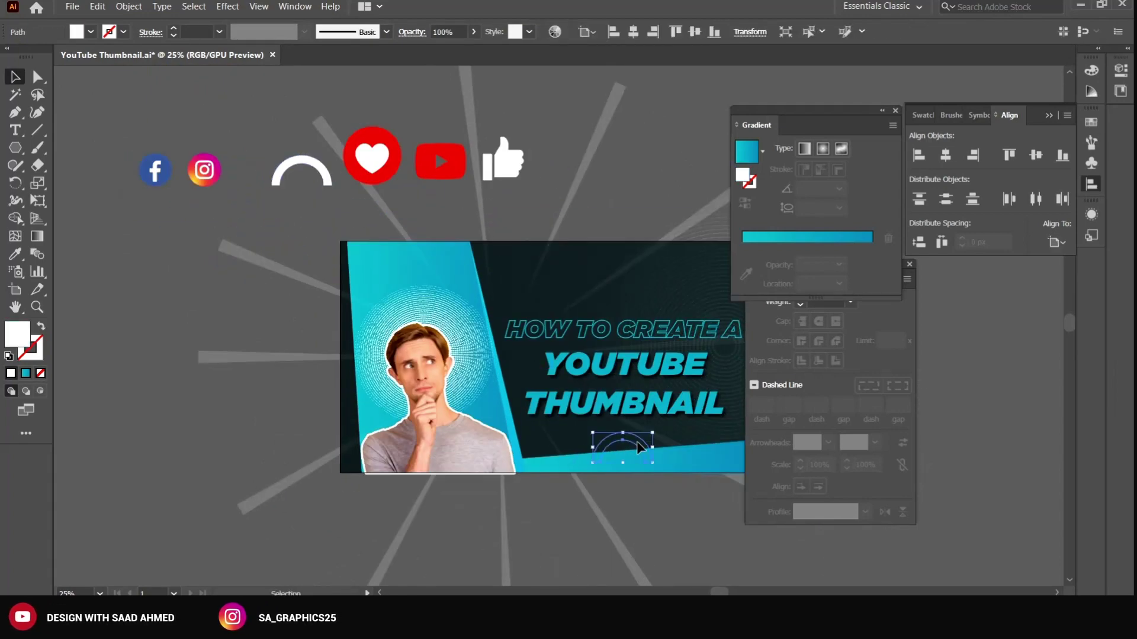
pyautogui.moveTo(659, 431); pyautogui.dragTo(356, 274)
pyautogui.hotkey('ctrl', 'shift', ']')
pyautogui.click(628, 443)
pyautogui.moveTo(370, 252); pyautogui.dragTo(392, 240)
pyautogui.scroll(1, 439, 239)
pyautogui.moveTo(284, 147); pyautogui.dragTo(546, 415)
pyautogui.click(227, 7)
pyautogui.click(235, 21)
pyautogui.scroll(1, 572, 523)
pyautogui.moveTo(518, 355); pyautogui.dragTo(518, 342)
pyautogui.scroll(-2, 521, 342)
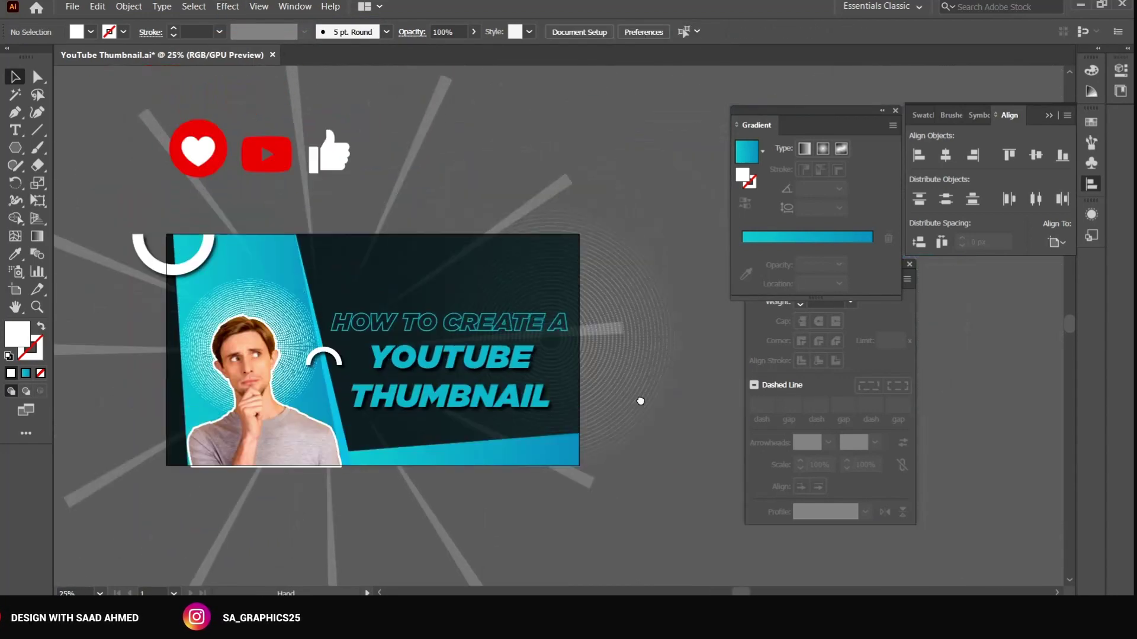
# Move the heart and YouTube icons to the other side of the thumbs-up icon and duplicate both beside themselves
pyautogui.moveTo(184, 115); pyautogui.dragTo(242, 155)
pyautogui.moveTo(239, 154); pyautogui.dragTo(215, 197)
pyautogui.moveTo(317, 173); pyautogui.dragTo(463, 173)
# Apply 3D Extrude & Bevel to the duplicate YouTube icon with Off-Axis Front position, 50 pt depth and Plastic Shading
pyautogui.click(505, 202)
pyautogui.click(228, 6)
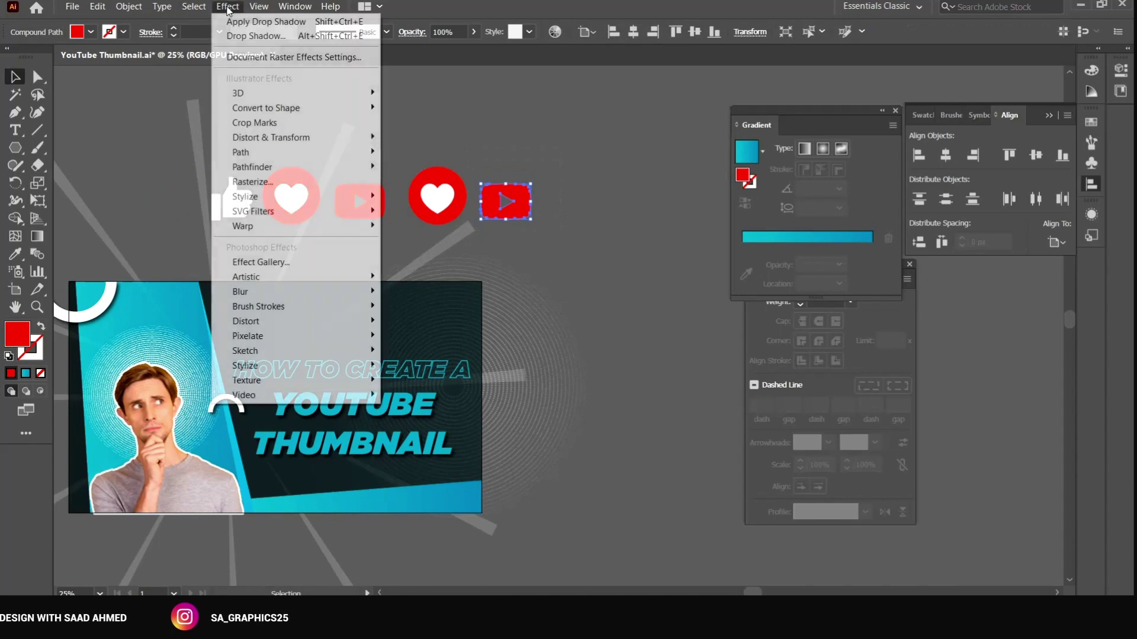
pyautogui.moveTo(319, 96)
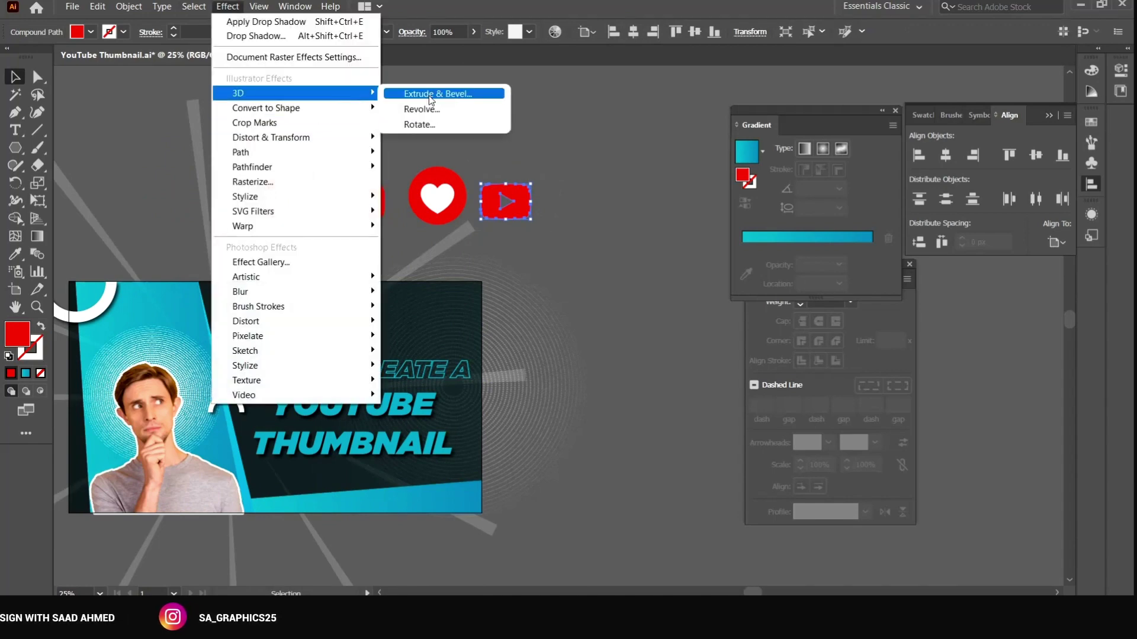
pyautogui.click(431, 95)
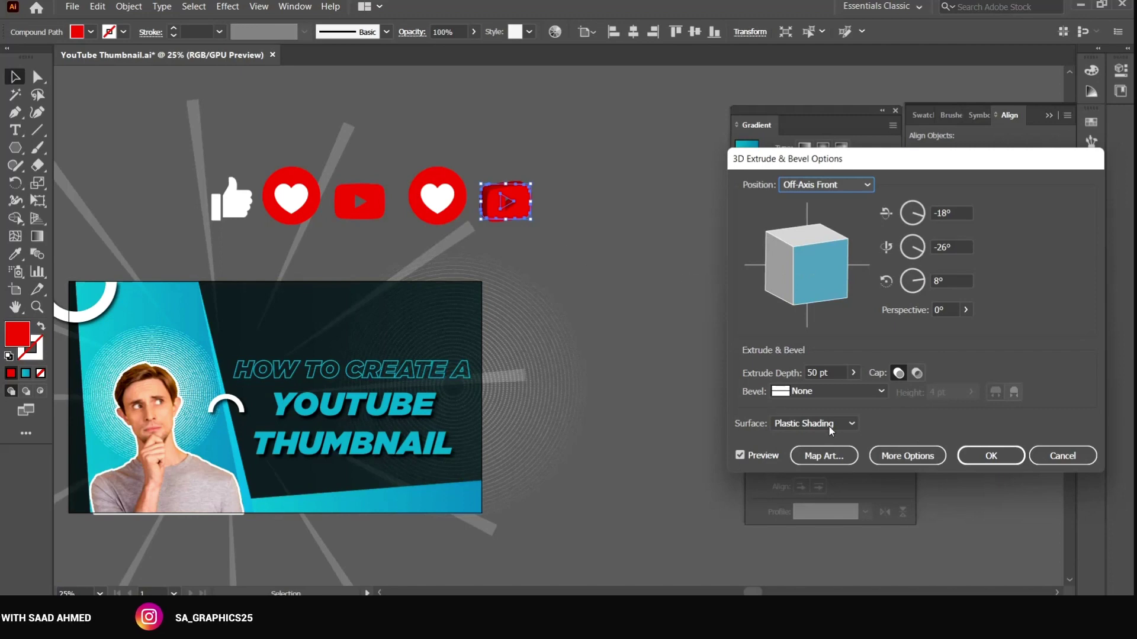
pyautogui.click(977, 462)
pyautogui.click(613, 258)
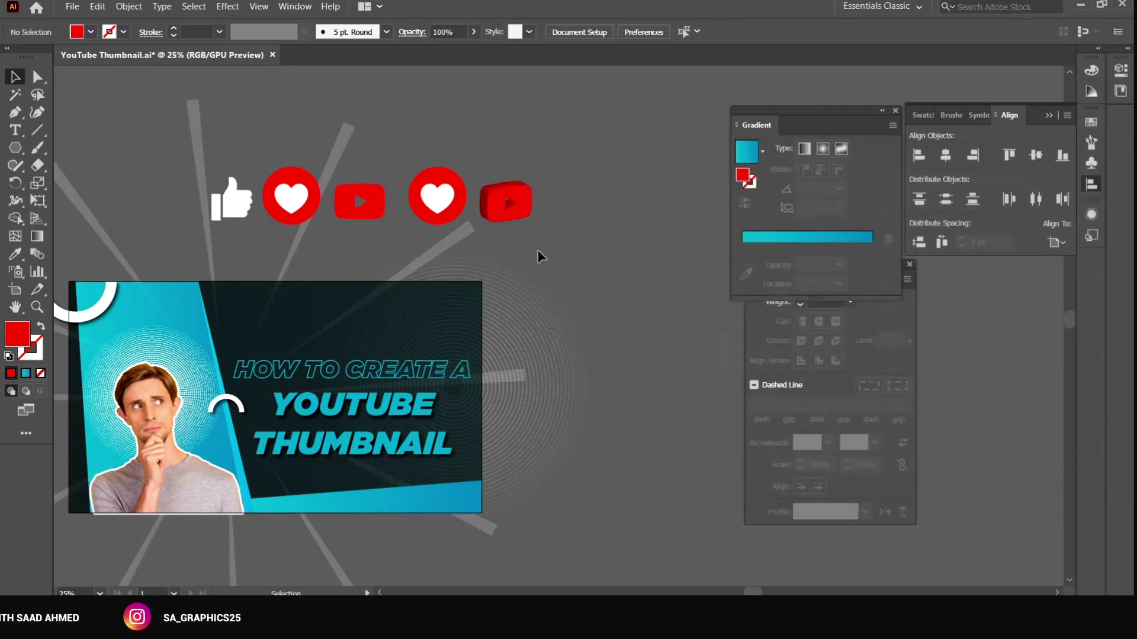
# Apply 3D Extrude & Bevel to the original YouTube icon with a custom rotation of about 7°, 14° and 9° and 50 pt depth
pyautogui.click(372, 202)
pyautogui.click(228, 6)
pyautogui.moveTo(284, 95)
pyautogui.click(431, 96)
pyautogui.moveTo(791, 286); pyautogui.dragTo(764, 259)
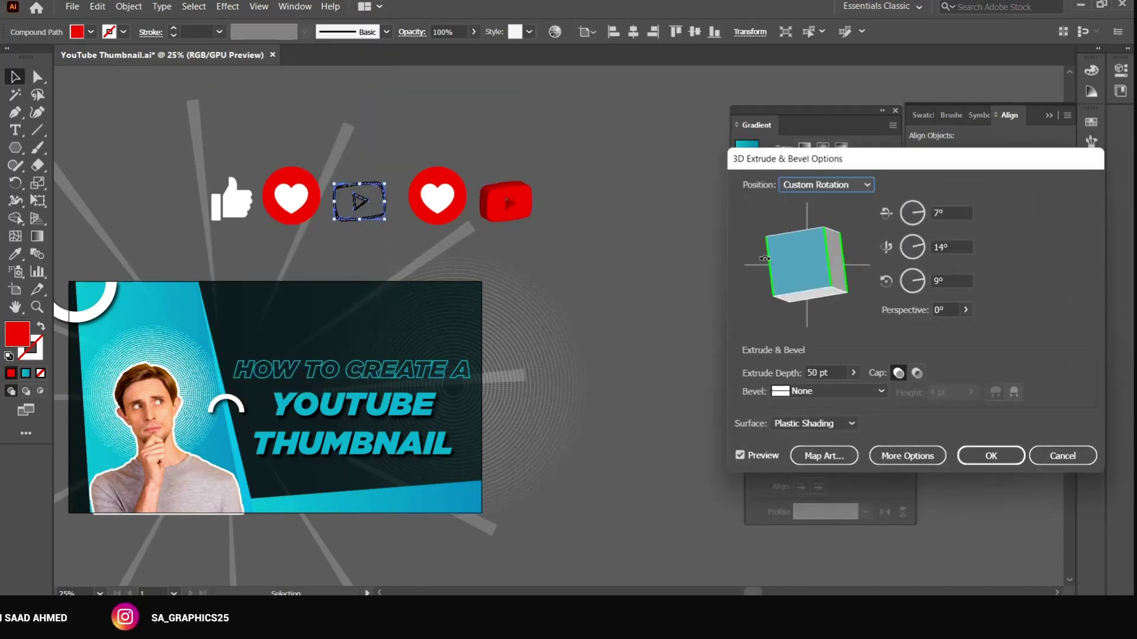
pyautogui.click(990, 455)
# Place the Off-Axis Front 3D YouTube icon on the upper edge of the bottom gradient strip near the panel
pyautogui.moveTo(506, 249); pyautogui.dragTo(622, 249)
pyautogui.click(622, 201)
pyautogui.click(128, 6)
pyautogui.click(155, 201)
pyautogui.click(672, 237)
pyautogui.moveTo(622, 201); pyautogui.dragTo(427, 491)
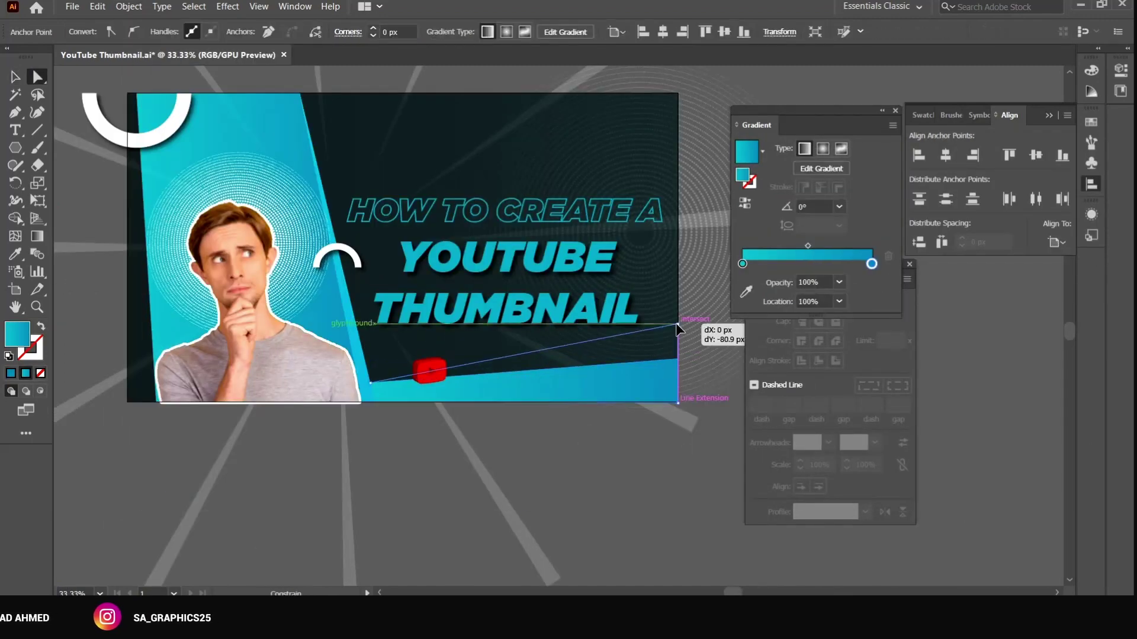
# Raise the bottom strip's upper-right corner by about 81 px and place the other 3D YouTube icon on the panel above the man's shoulder
pyautogui.moveTo(676, 322); pyautogui.dragTo(473, 379)
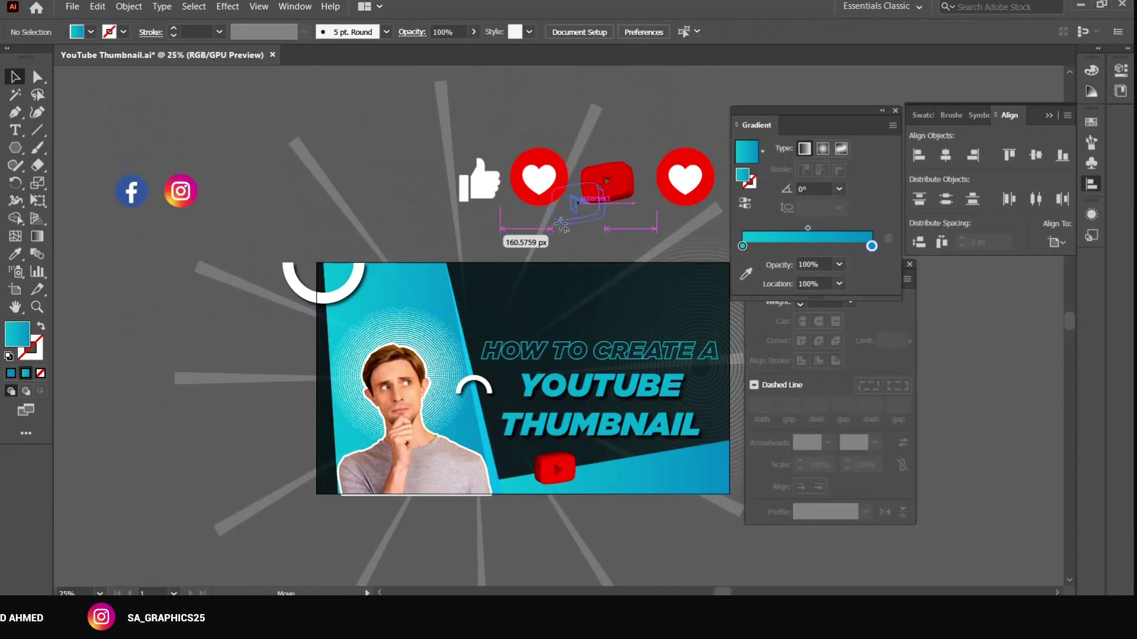
pyautogui.moveTo(604, 177); pyautogui.dragTo(373, 349)
pyautogui.hscroll(2, 379, 332)
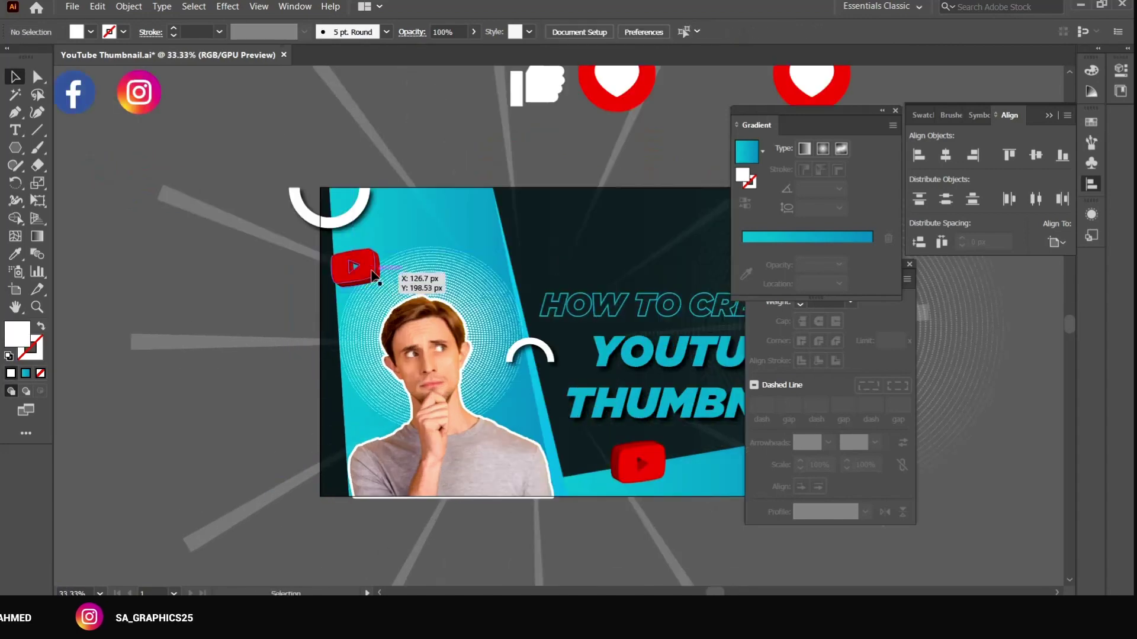
# Apply 3D Extrude & Bevel with 50 pt depth to both heart icons, turning each at a different angle
pyautogui.moveTo(374, 178); pyautogui.dragTo(461, 179)
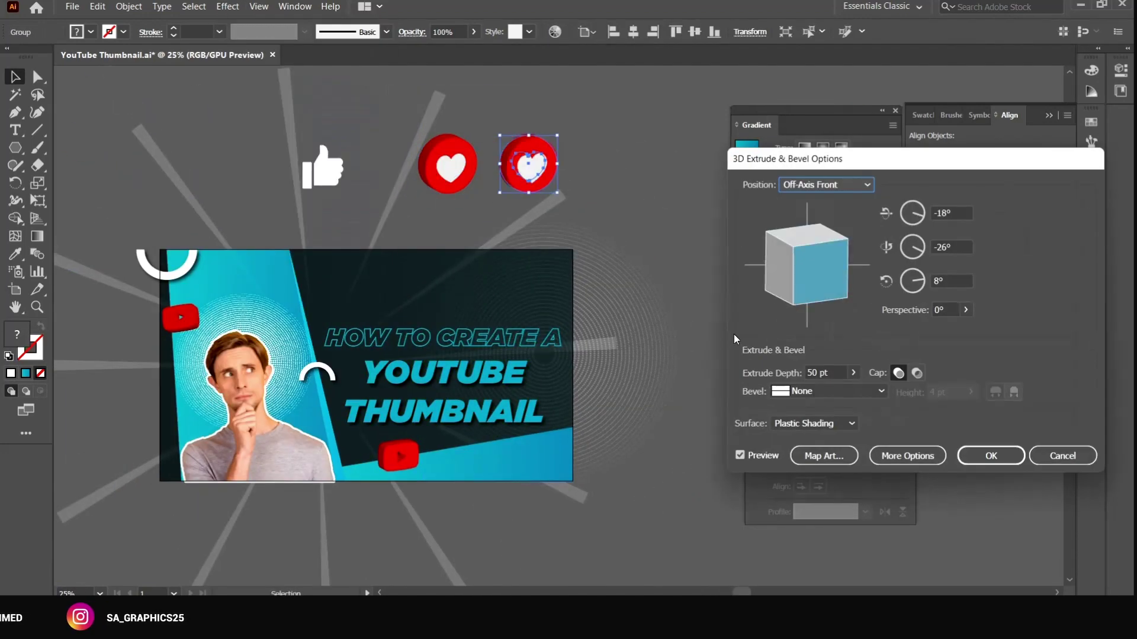
pyautogui.moveTo(811, 255); pyautogui.dragTo(790, 264)
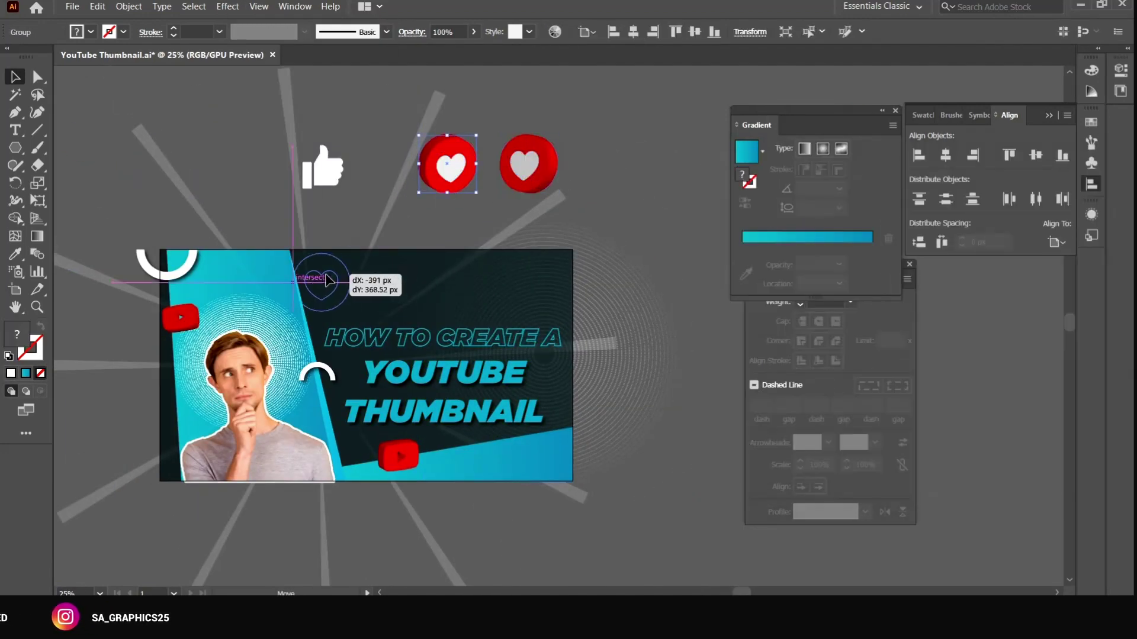
# Place one 3D heart on the panel's slanted edge and the other, scaled down, at the bottom strip's outer end
pyautogui.moveTo(452, 160); pyautogui.dragTo(329, 273)
pyautogui.click(499, 198)
pyautogui.moveTo(524, 165); pyautogui.dragTo(545, 452)
pyautogui.moveTo(577, 421); pyautogui.dragTo(562, 436)
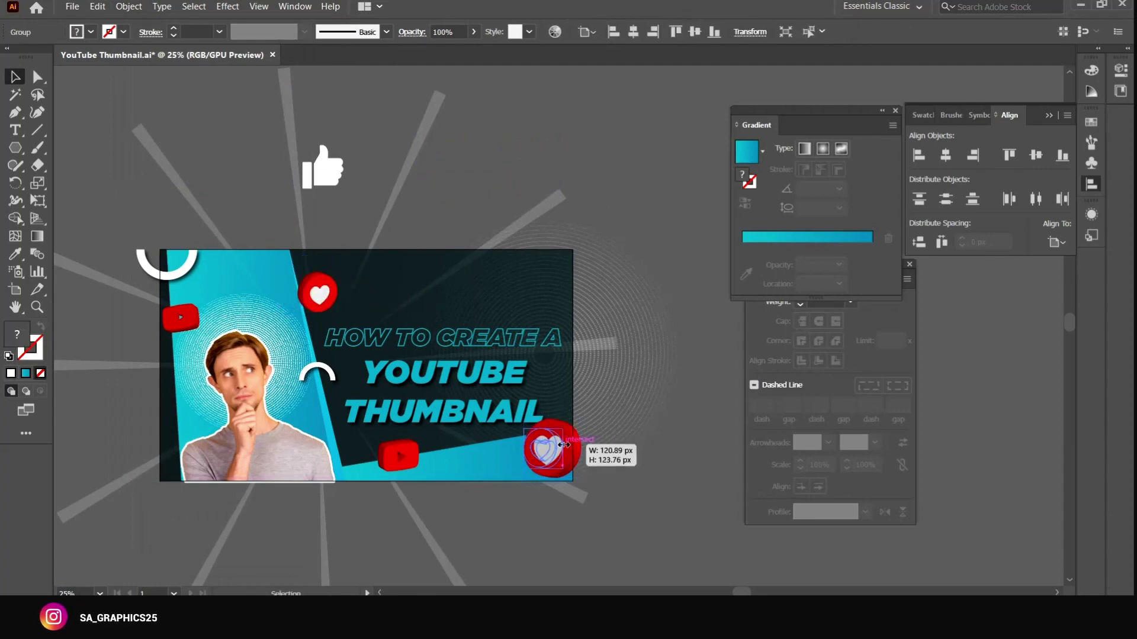
pyautogui.click(595, 467)
pyautogui.scroll(1, 596, 468)
pyautogui.moveTo(524, 383); pyautogui.dragTo(536, 369)
pyautogui.click(666, 426)
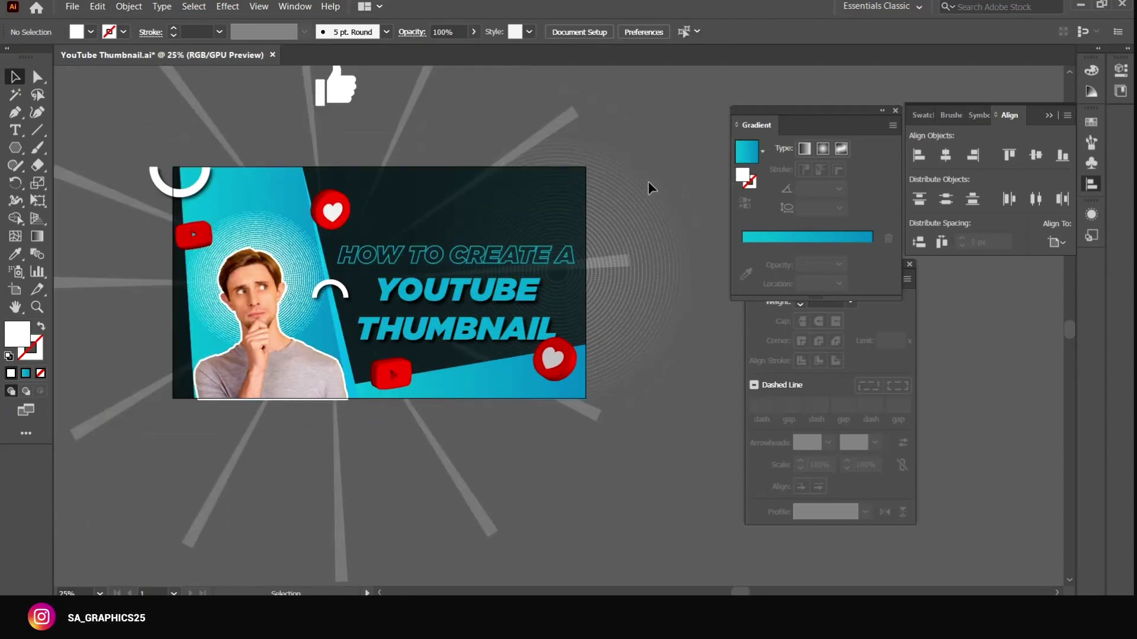
# Move the thumbs-up icon above the title and apply 3D Extrude & Bevel to it
pyautogui.moveTo(330, 95); pyautogui.dragTo(491, 256)
pyautogui.click(228, 6)
pyautogui.click(445, 95)
pyautogui.click(990, 456)
pyautogui.scroll(1, 355, 138)
pyautogui.click(584, 280)
# Fine-tune the position of the 3D thumbs-up icon just above the outlined title line
pyautogui.scroll(2, 469, 260)
pyautogui.moveTo(524, 370); pyautogui.dragTo(565, 364)
pyautogui.hotkey('ctrl', 'shift', 'a')
pyautogui.hotkey('ctrl', 'shift', 'a')
pyautogui.click(538, 350)
pyautogui.moveTo(601, 270); pyautogui.dragTo(594, 286)
pyautogui.click(506, 272)
pyautogui.scroll(-2, 506, 272)
# Draw a pill-shaped rounded rectangle above the artboard and fill it with the panel's cyan-blue gradient
pyautogui.click(16, 148)
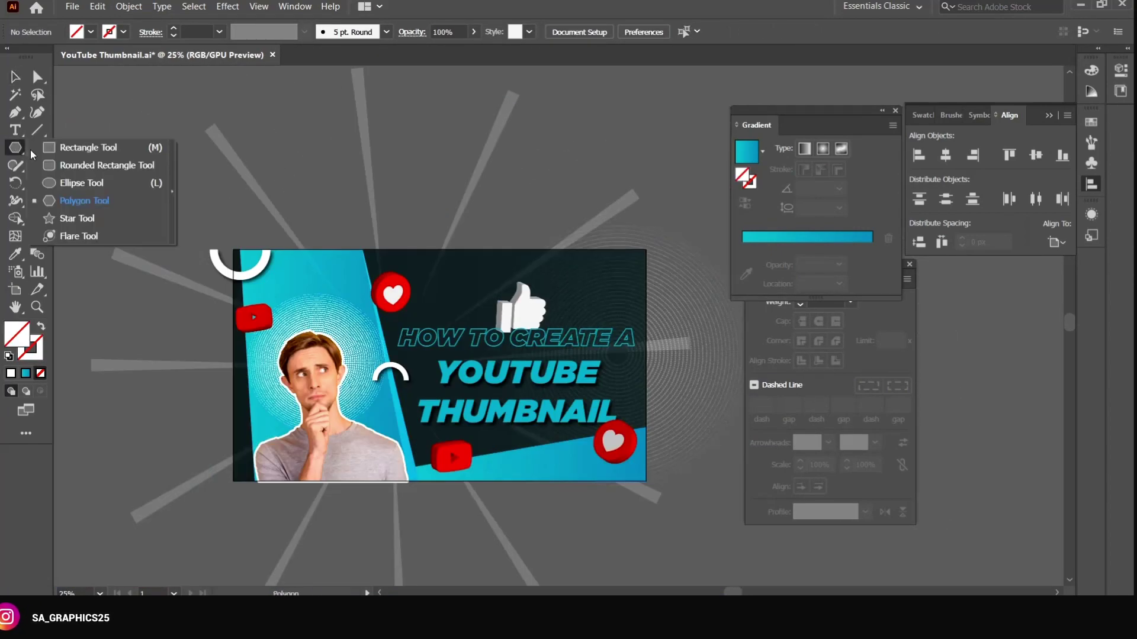
pyautogui.click(112, 164)
pyautogui.moveTo(256, 124); pyautogui.dragTo(349, 152)
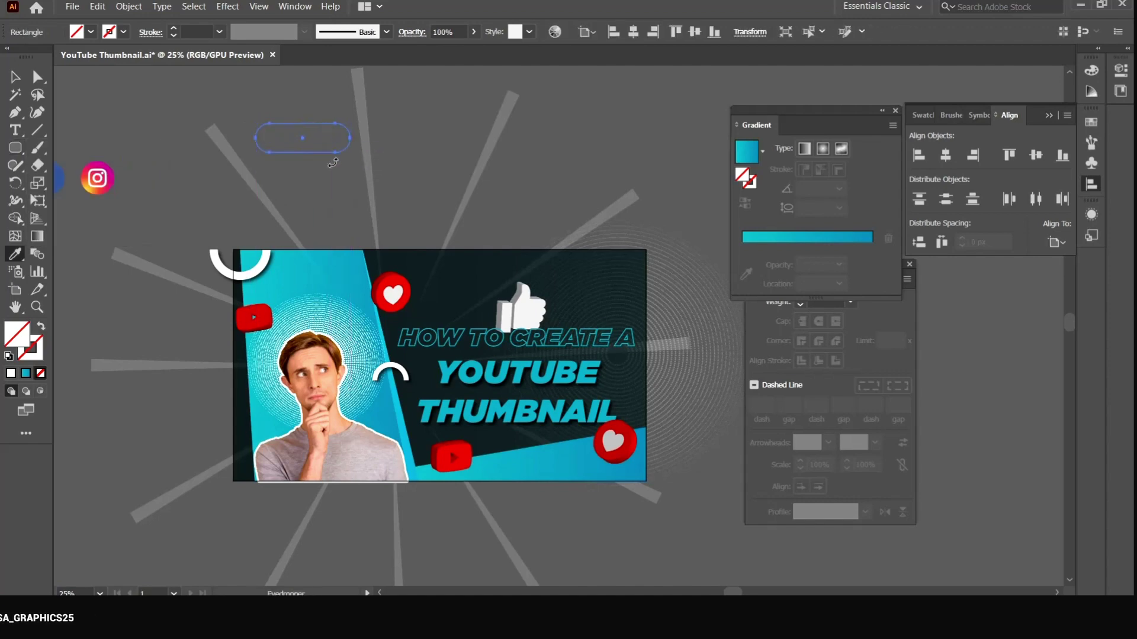
pyautogui.click(283, 266)
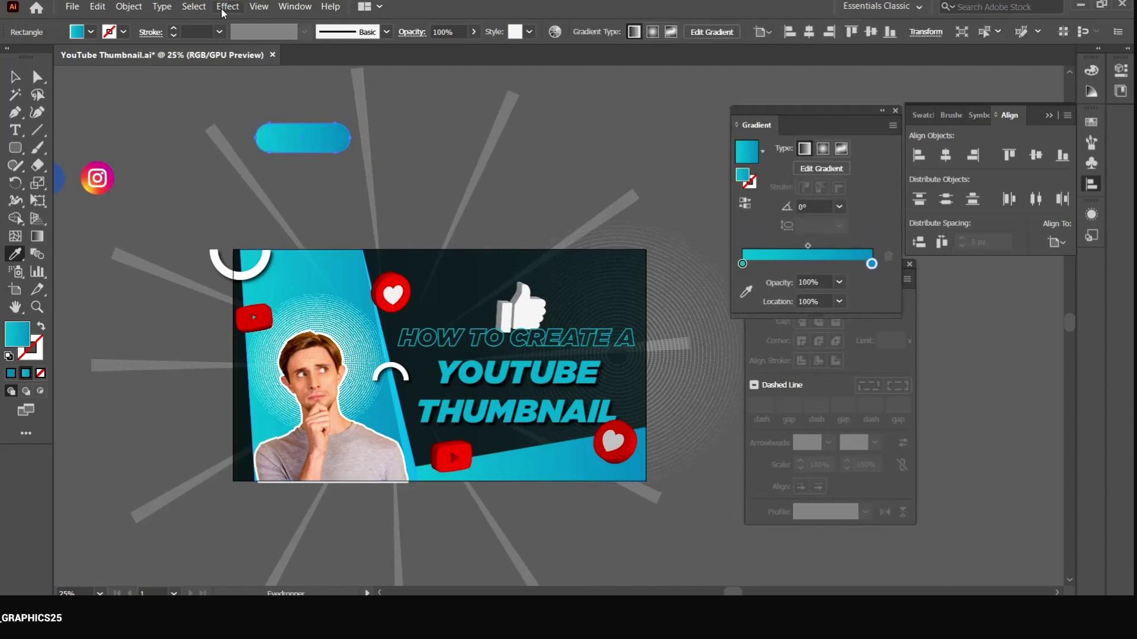
# Apply a drop shadow to the gradient pill shape
pyautogui.click(227, 6)
pyautogui.moveTo(310, 192)
pyautogui.click(434, 196)
pyautogui.press('Return')
# Move the pill shape across the artboard's upper-right edge and bring the Facebook and Instagram icons onto it
pyautogui.press('v')
pyautogui.moveTo(313, 140); pyautogui.dragTo(641, 272)
pyautogui.moveTo(93, 160); pyautogui.dragTo(650, 273)
pyautogui.scroll(3, 650, 272)
# Scale the Facebook and Instagram icons down to fit the pill and align them with its vertical centre
pyautogui.moveTo(655, 400); pyautogui.dragTo(560, 384)
pyautogui.keyDown('shift'); pyautogui.click(633, 382); pyautogui.keyUp('shift')
pyautogui.click(694, 31)
pyautogui.keyDown('shift'); pyautogui.click(573, 398); pyautogui.keyUp('shift')
pyautogui.click(607, 260)
pyautogui.keyDown('ctrl'); pyautogui.keyDown('alt'); pyautogui.click(507, 404); pyautogui.keyUp('alt'); pyautogui.keyUp('ctrl')
pyautogui.keyDown('ctrl'); pyautogui.keyDown('alt'); pyautogui.click(507, 403); pyautogui.keyUp('alt'); pyautogui.keyUp('ctrl')
pyautogui.keyDown('ctrl'); pyautogui.keyDown('alt'); pyautogui.click(560, 385); pyautogui.keyUp('alt'); pyautogui.keyUp('ctrl')
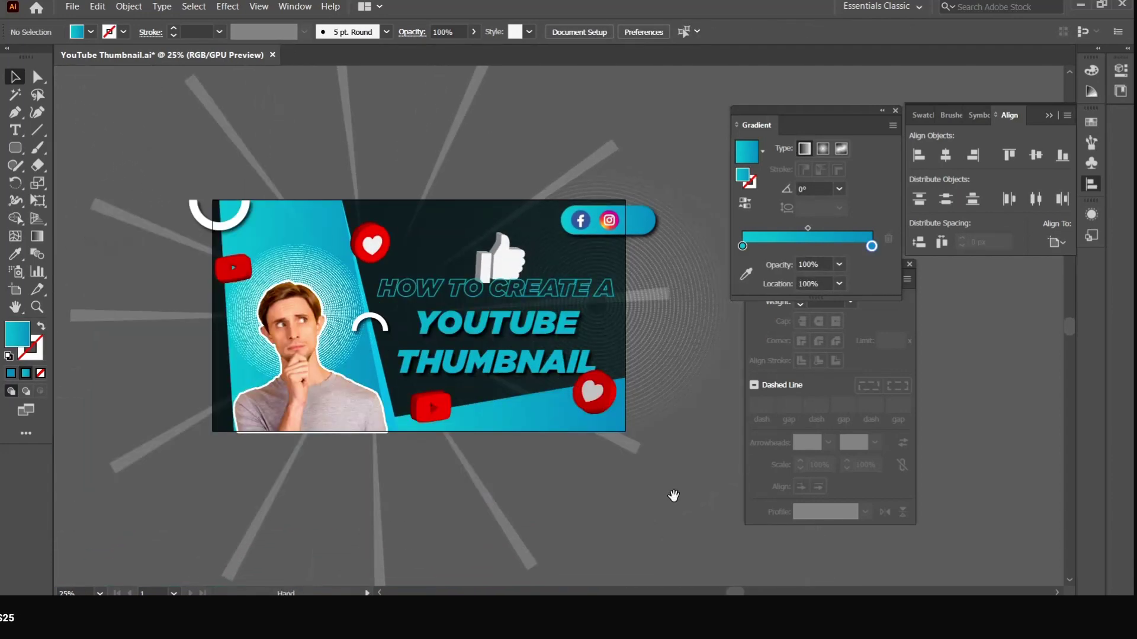